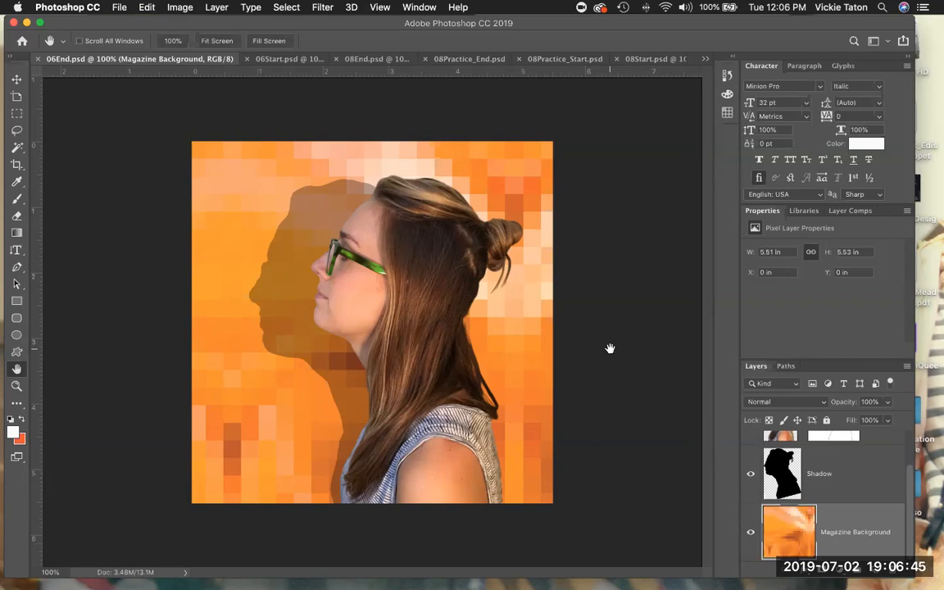
Bring the 06Start.psd document, with the model photo over Magazine Background, to the front.
left_click(283, 61)
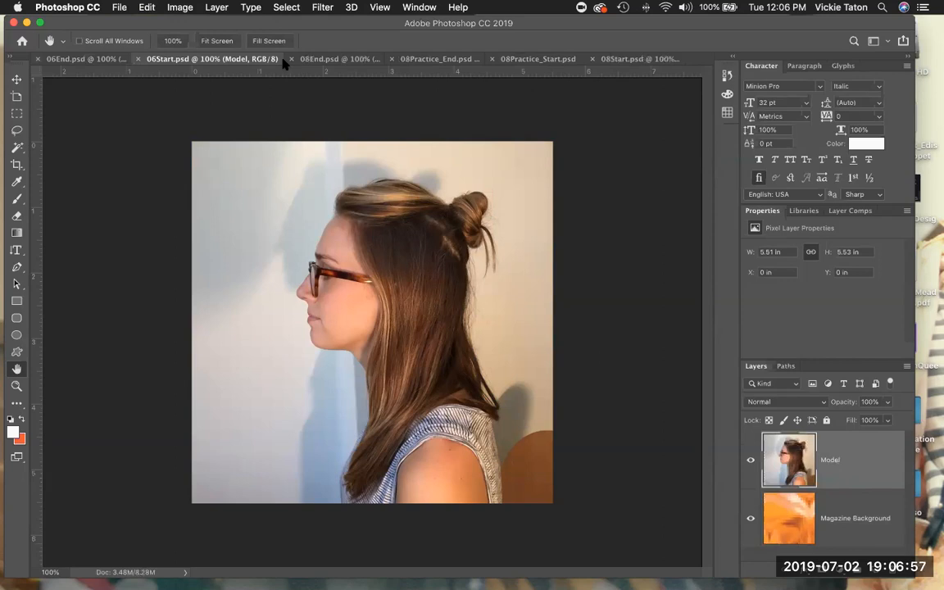
Save the document as 06working.psd in Photoshop format with Maximize Compatibility on.
left_click(117, 10)
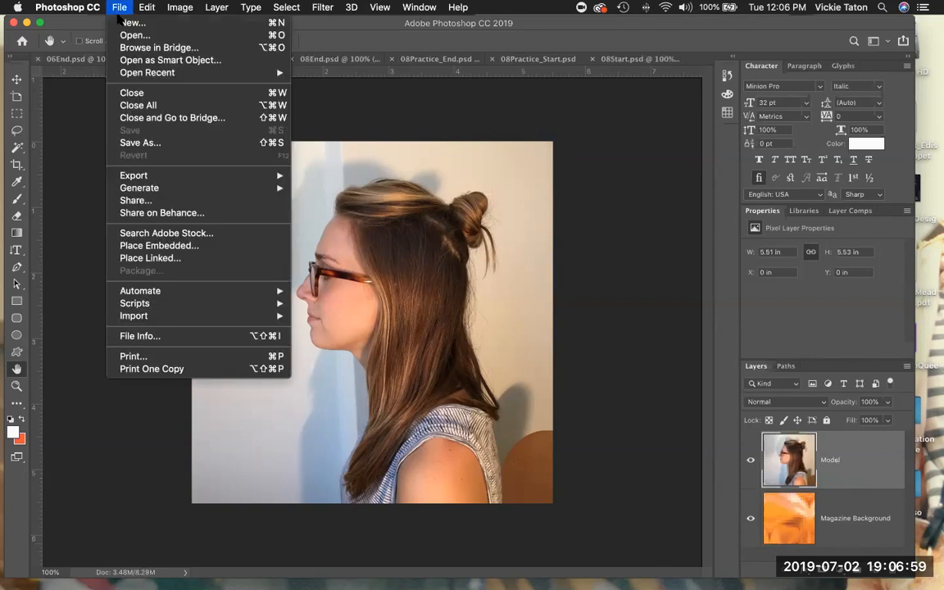
left_click(158, 145)
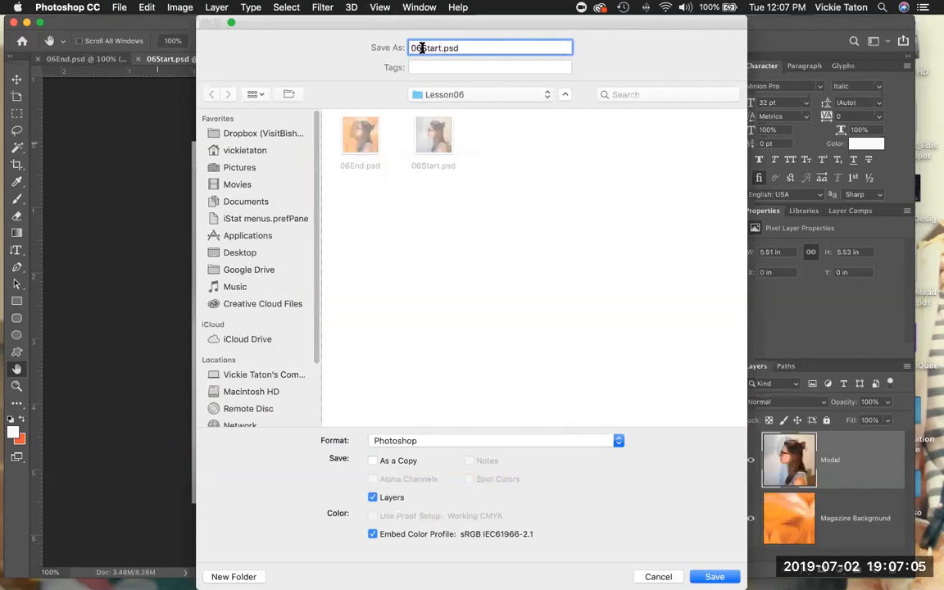
left_click_drag(420, 47, 440, 47)
type("working")
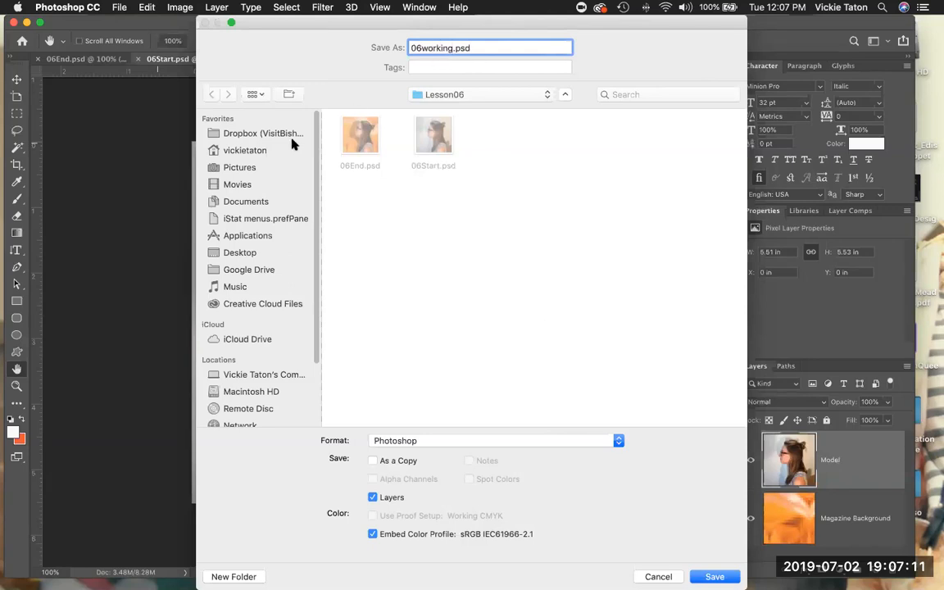
left_click(238, 252)
left_click(713, 577)
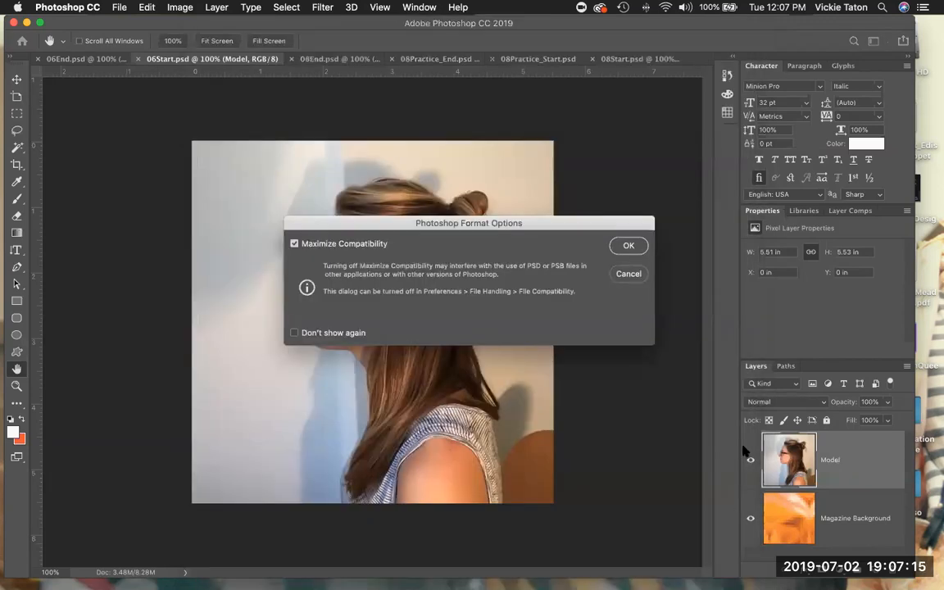
left_click(628, 245)
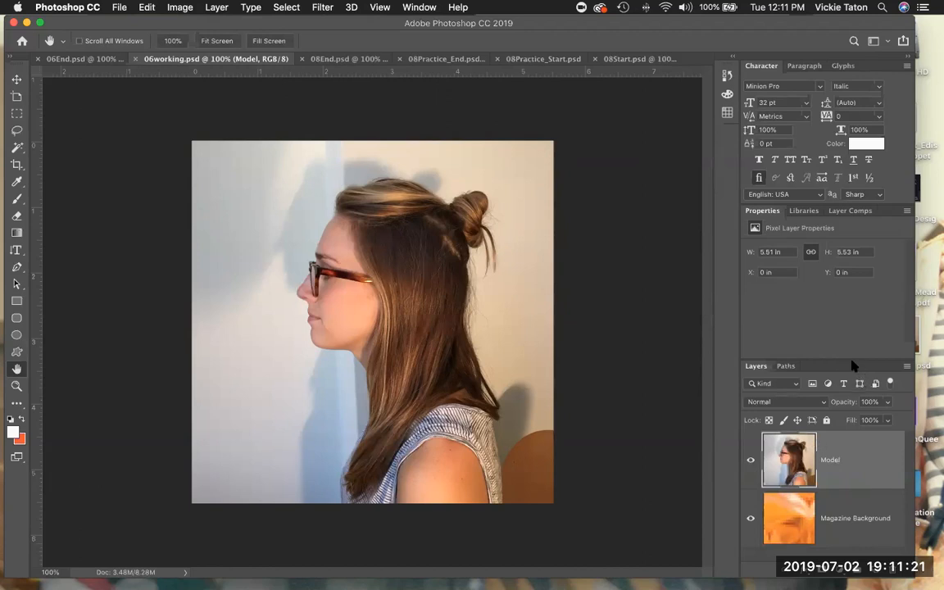
left_click_drag(853, 359, 861, 287)
Open Select and Mask in Onion Skin view and auto-select the model with Select Subject.
left_click(285, 7)
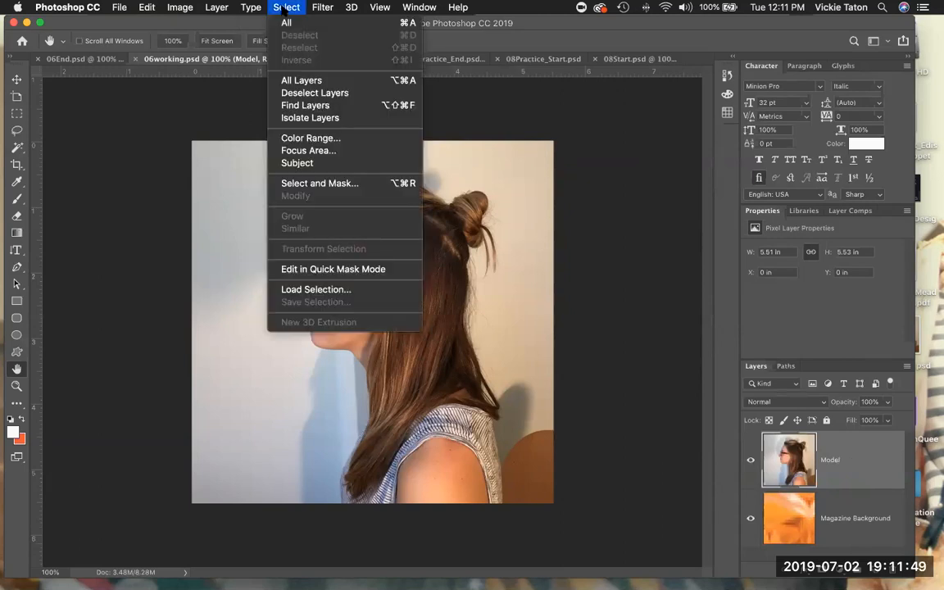
left_click(321, 183)
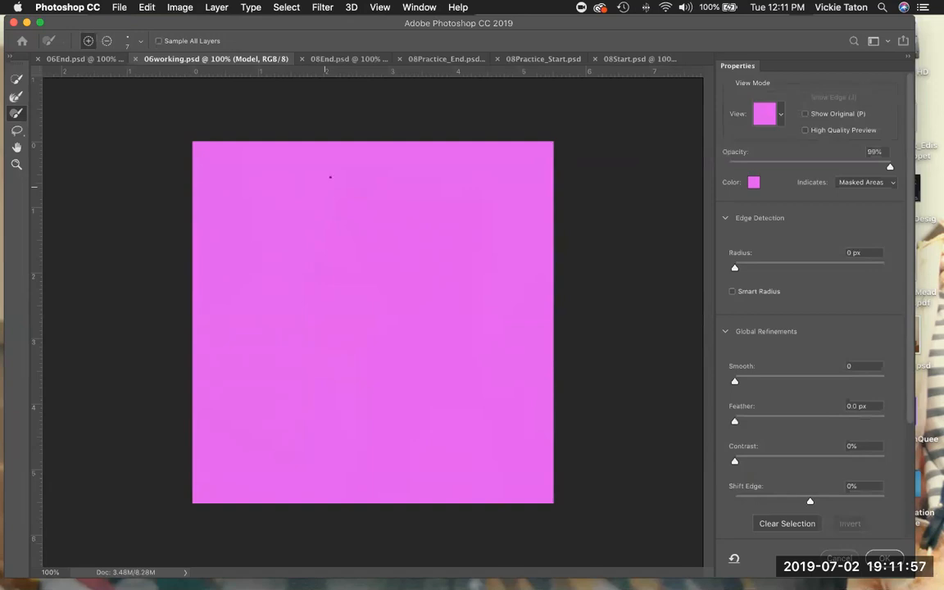
left_click(780, 115)
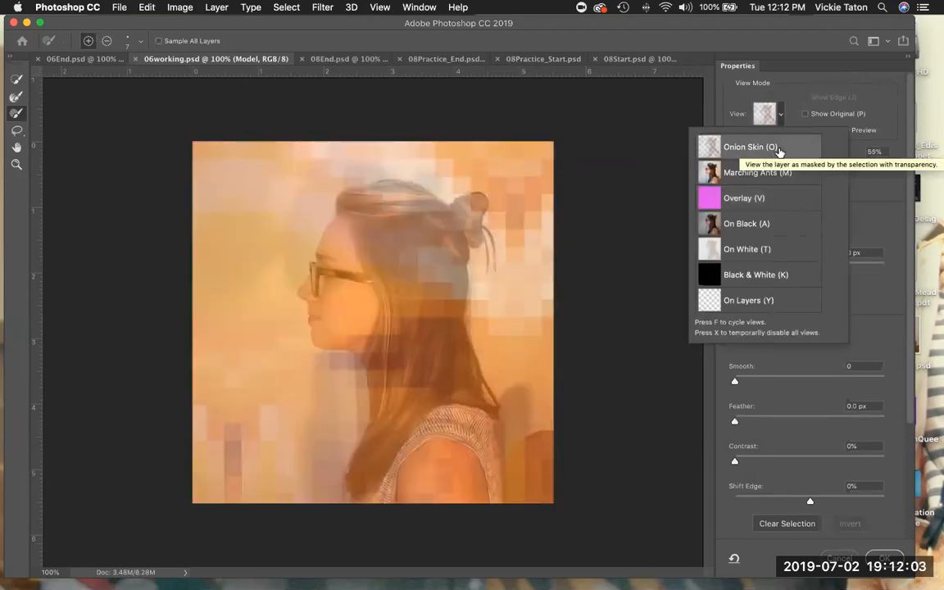
left_click(728, 101)
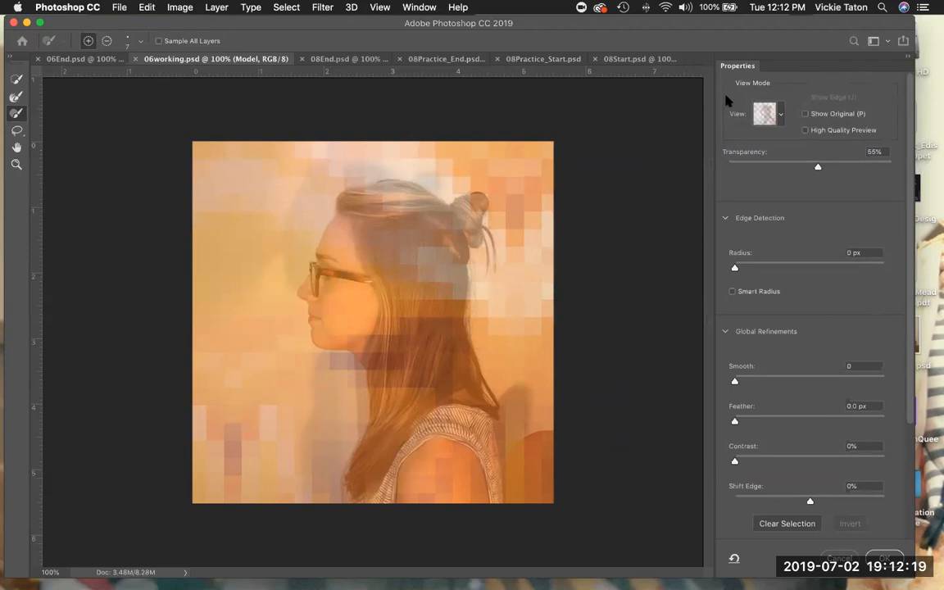
left_click(781, 115)
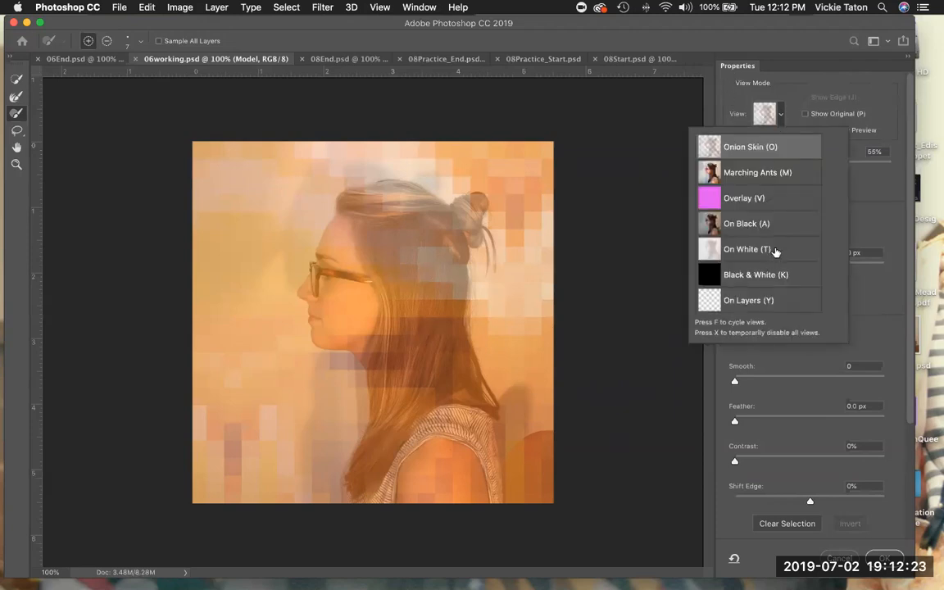
left_click(781, 115)
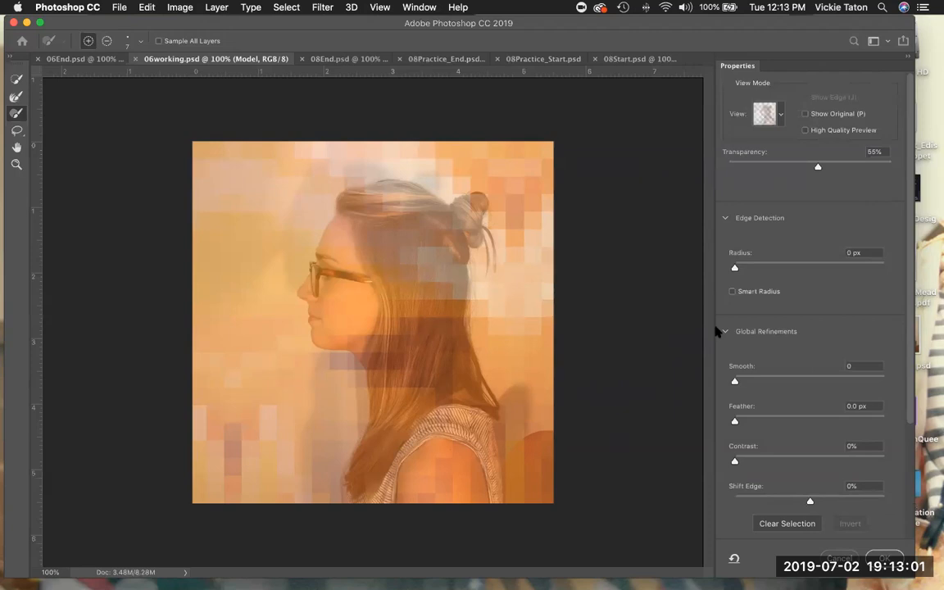
left_click(286, 7)
left_click(298, 165)
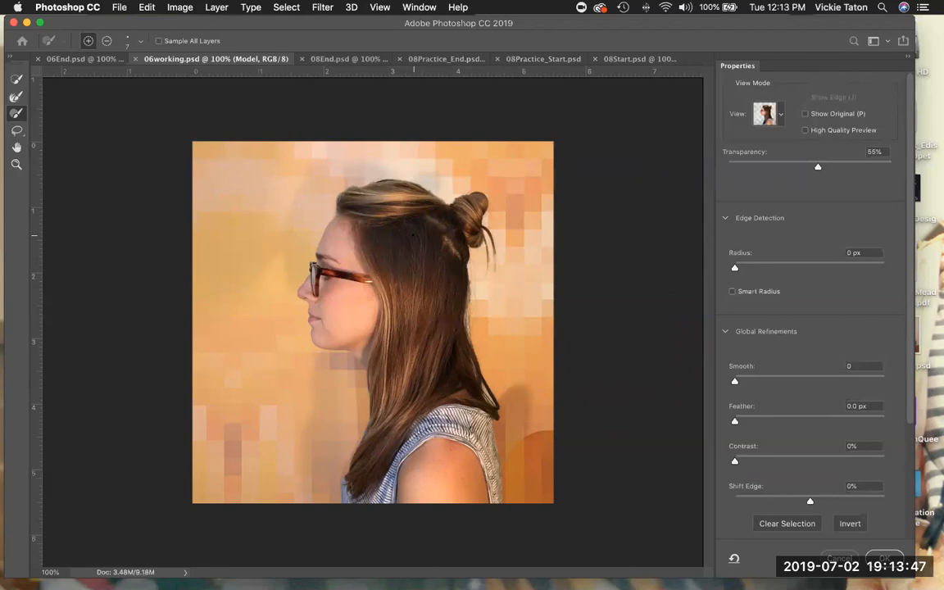
Switch the Select and Mask view mode to Overlay (V).
left_click(781, 118)
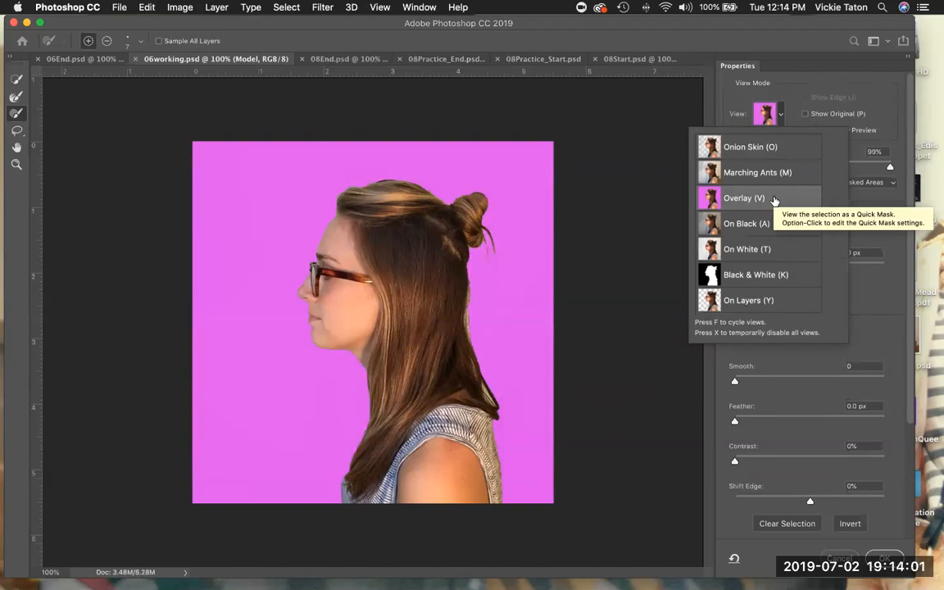
left_click(775, 200)
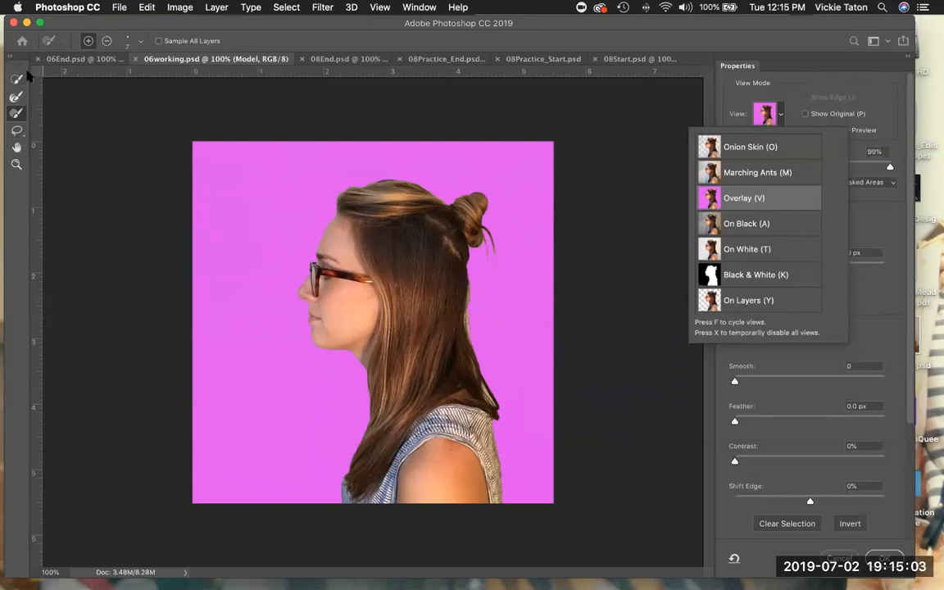
key("Escape")
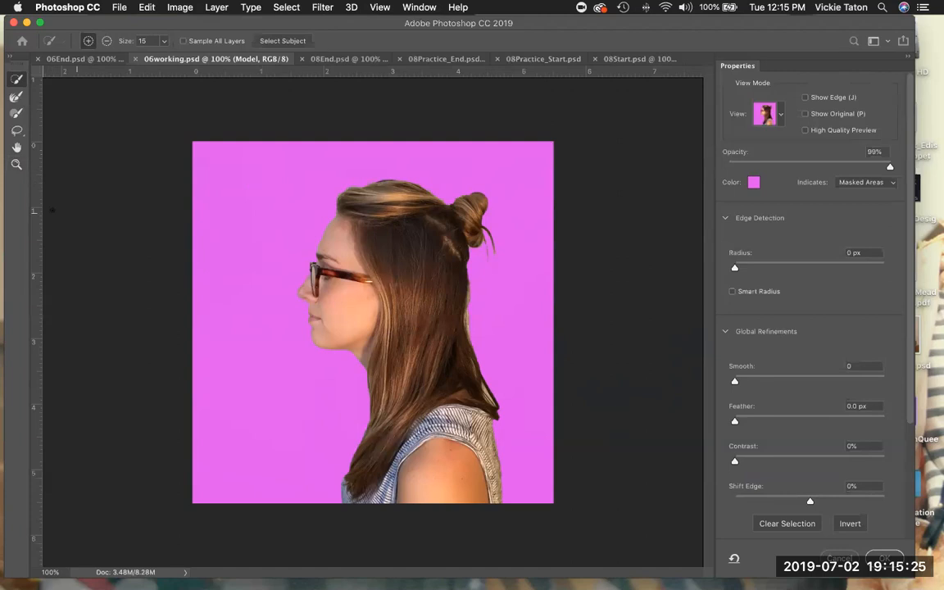
Zoom to 200% and paint with Quick Selection along the hair's lower-left edge by the shoulder.
left_click(17, 165)
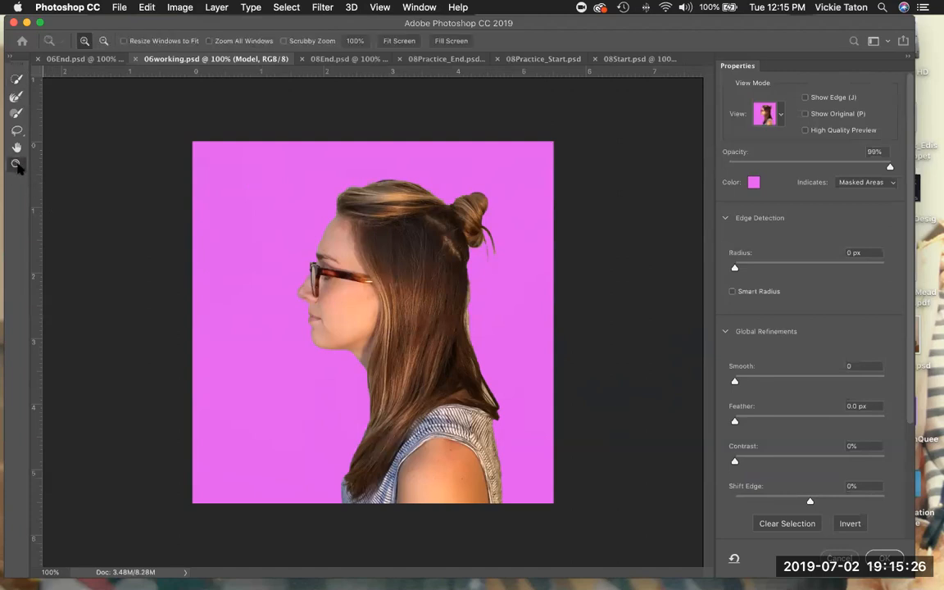
left_click(380, 236)
left_click(17, 80)
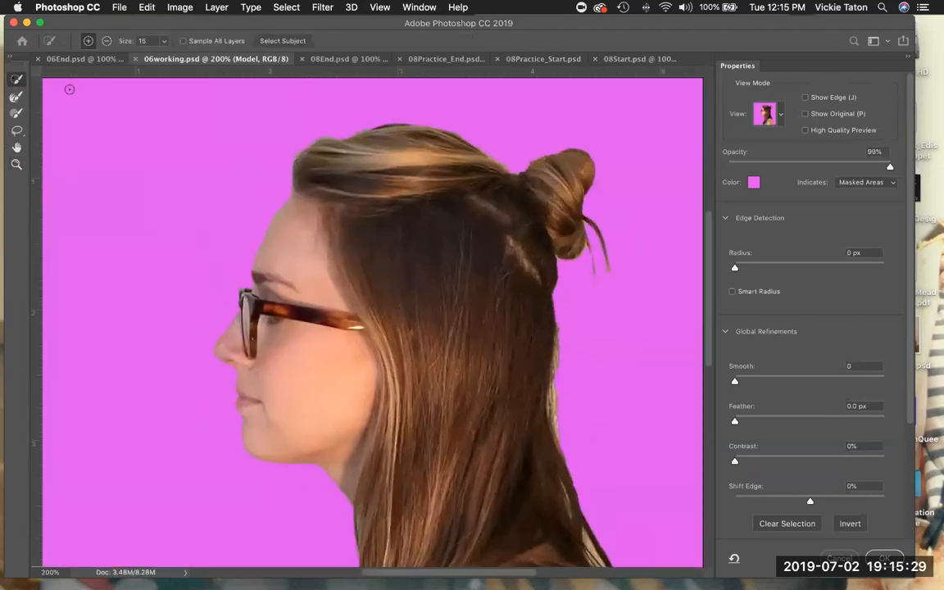
scroll(358, 203, "down", 3)
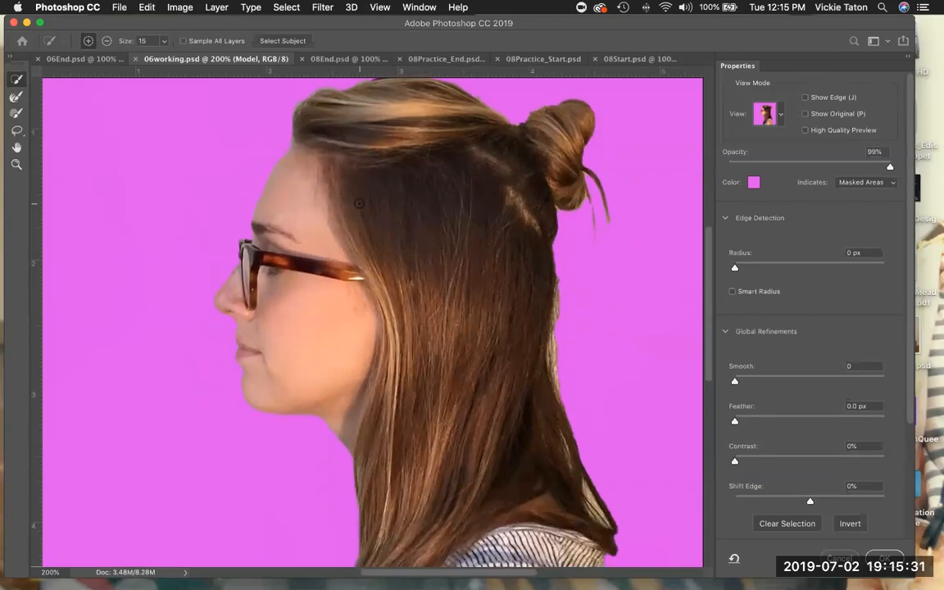
scroll(358, 203, "down", 10)
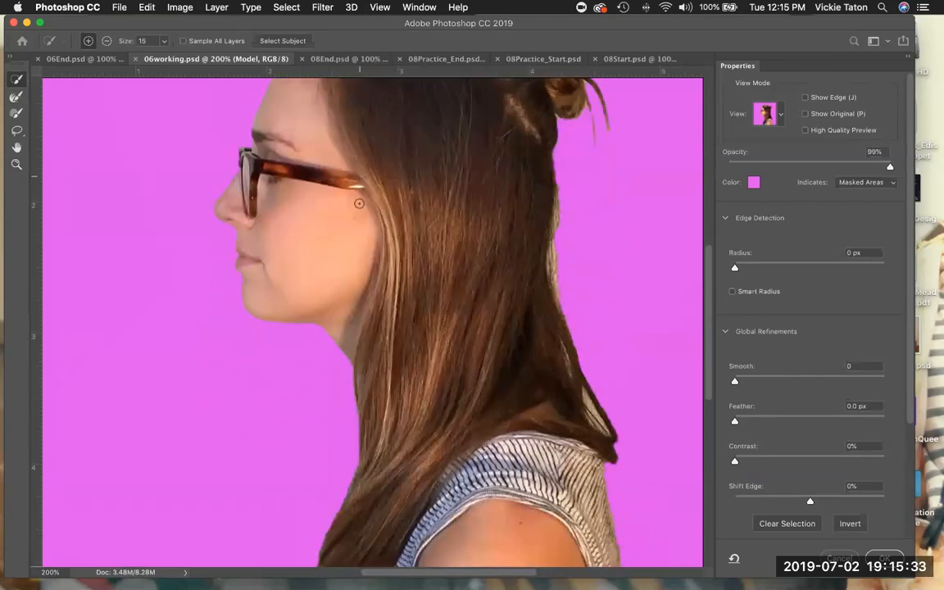
mouse_move(305, 303)
left_mouse_down()
mouse_move(303, 337)
mouse_move(302, 311)
left_mouse_up()
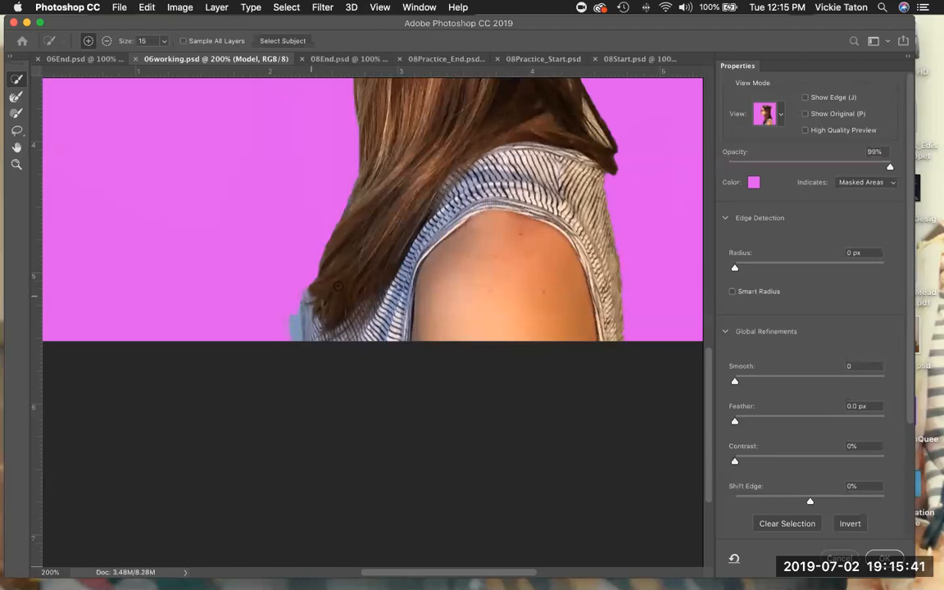
left_click_drag(309, 293, 366, 169)
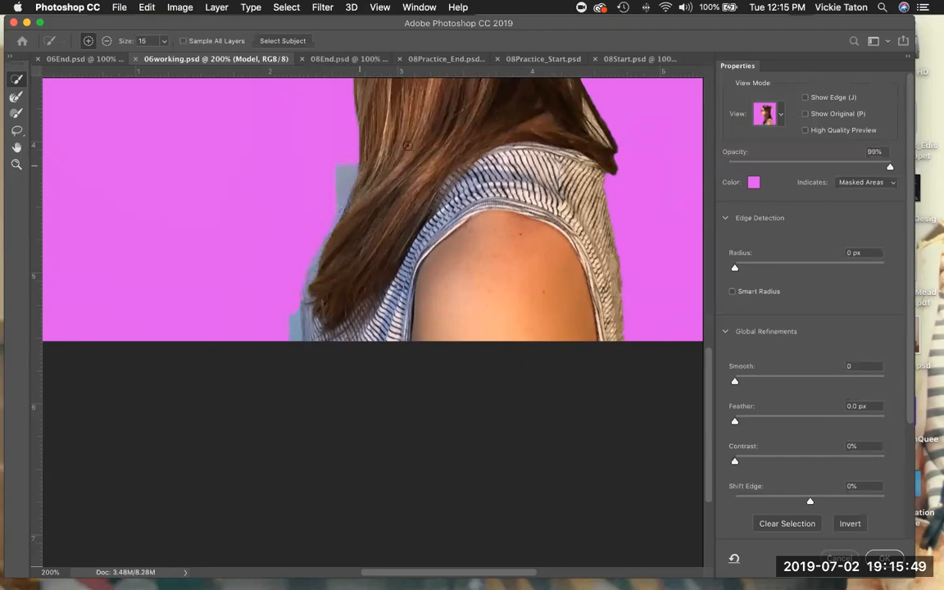
Subtract the bluish strip beside the hair's lower edge from the selection.
left_click(107, 40)
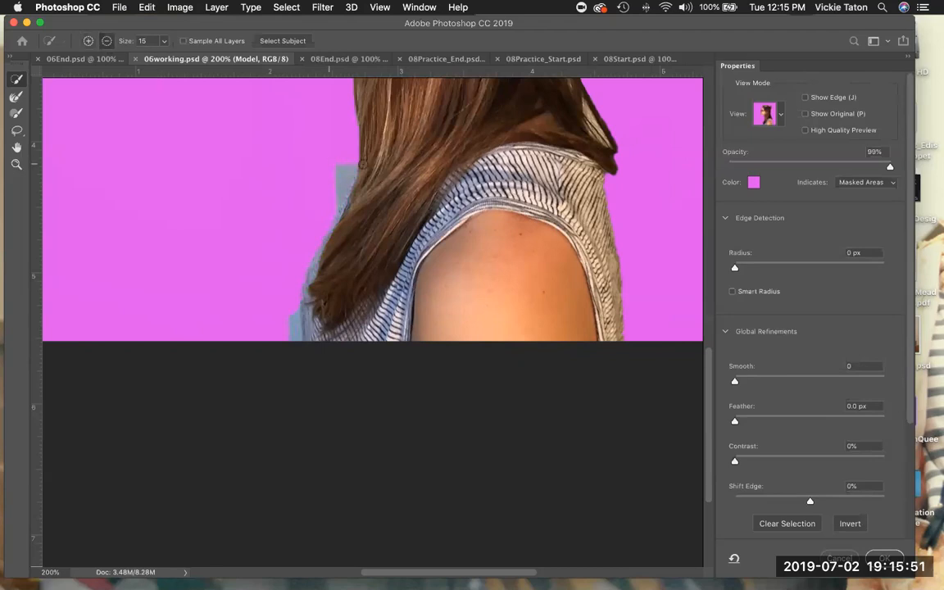
left_click_drag(343, 164, 314, 239)
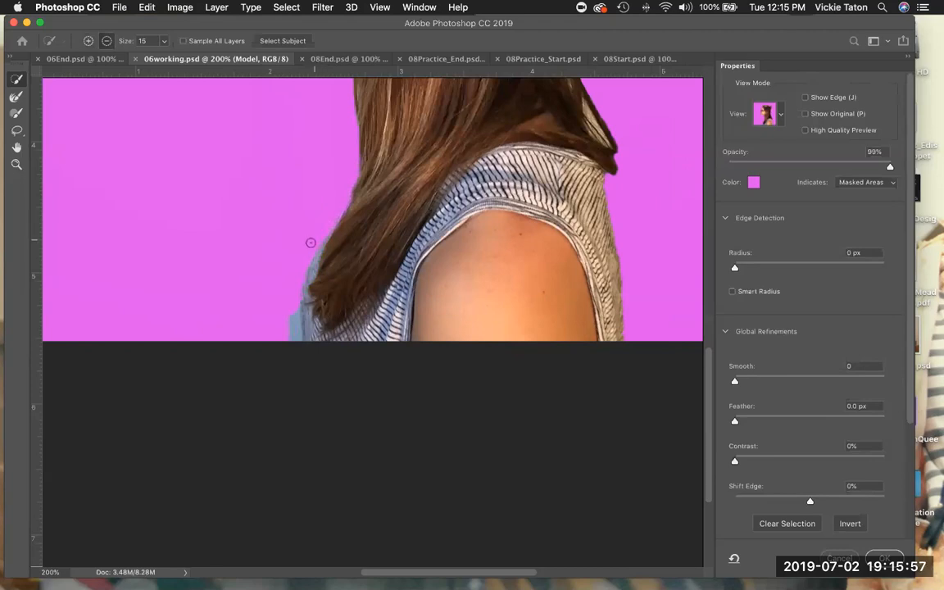
left_click_drag(281, 319, 285, 333)
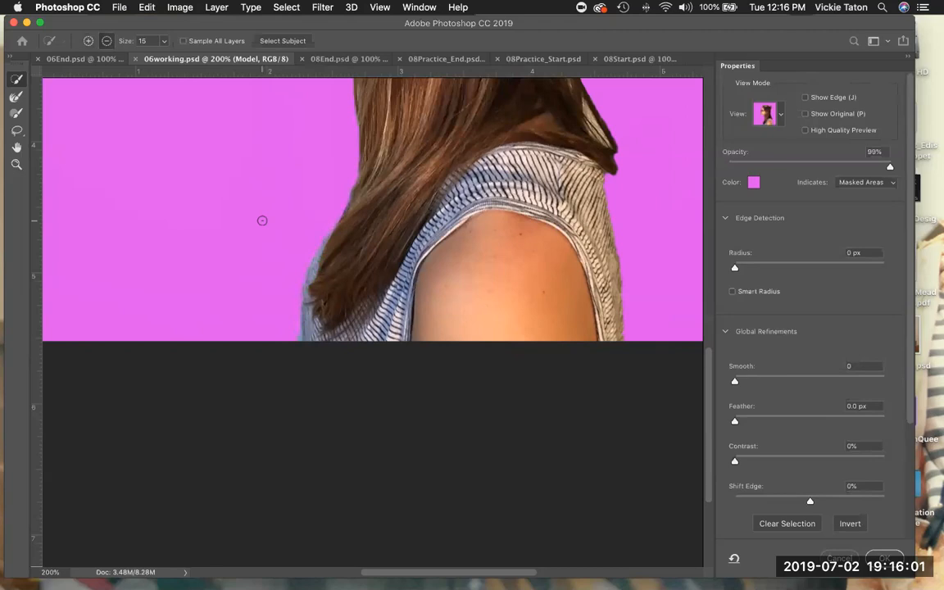
scroll(263, 219, "up", 3)
scroll(263, 219, "up", 3)
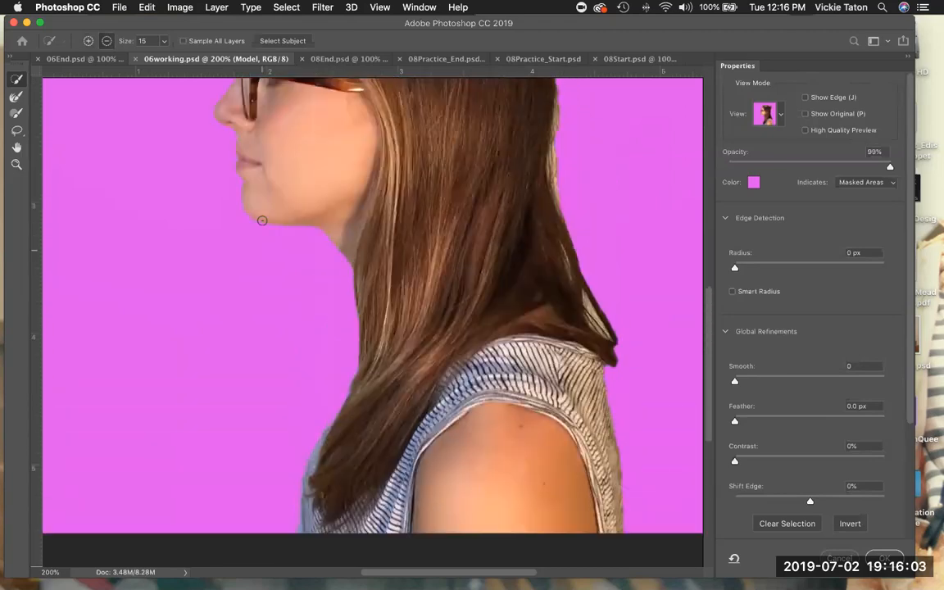
scroll(263, 219, "up", 5)
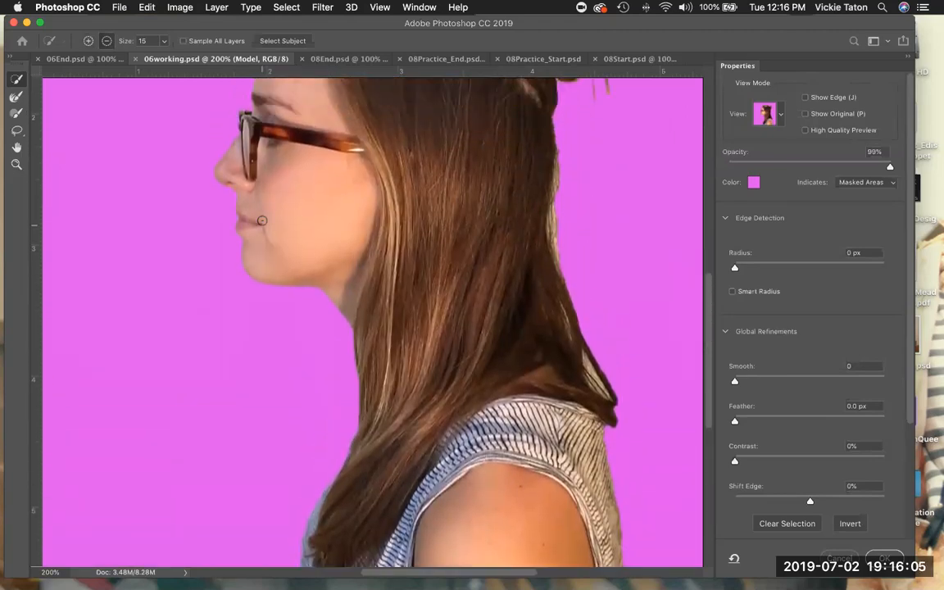
scroll(262, 220, "up", 2)
scroll(263, 220, "up", 2)
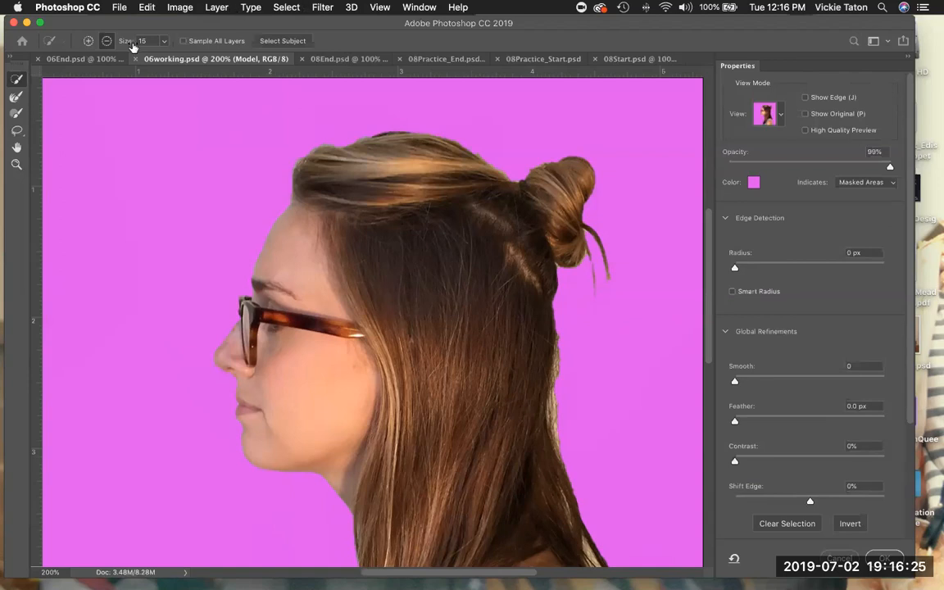
Set the Quick Selection brush back to Add mode and check the face and hair selection.
left_click(88, 41)
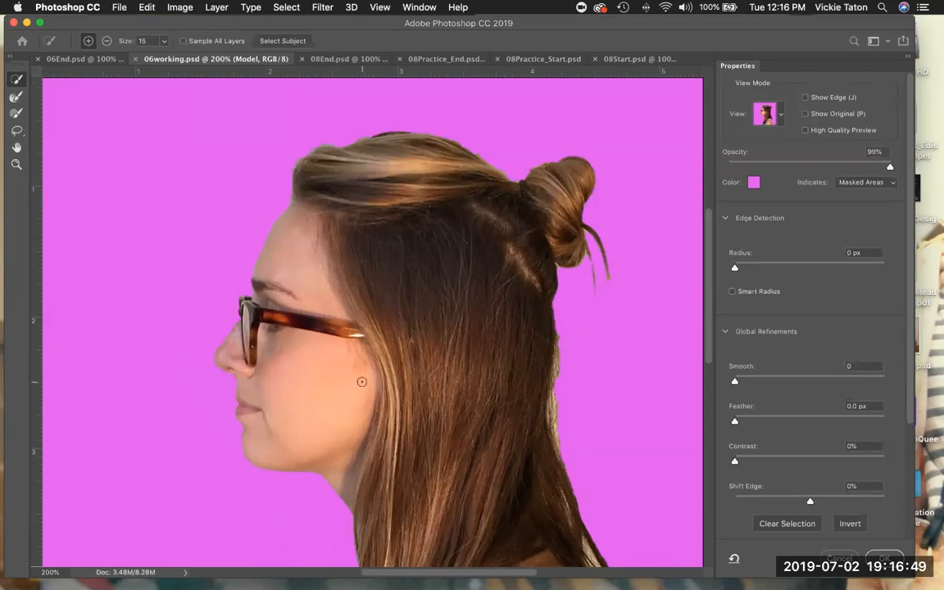
scroll(361, 382, "down", 2)
scroll(361, 381, "down", 5)
scroll(385, 369, "up", 3)
scroll(410, 360, "down", 1)
scroll(412, 357, "up", 1)
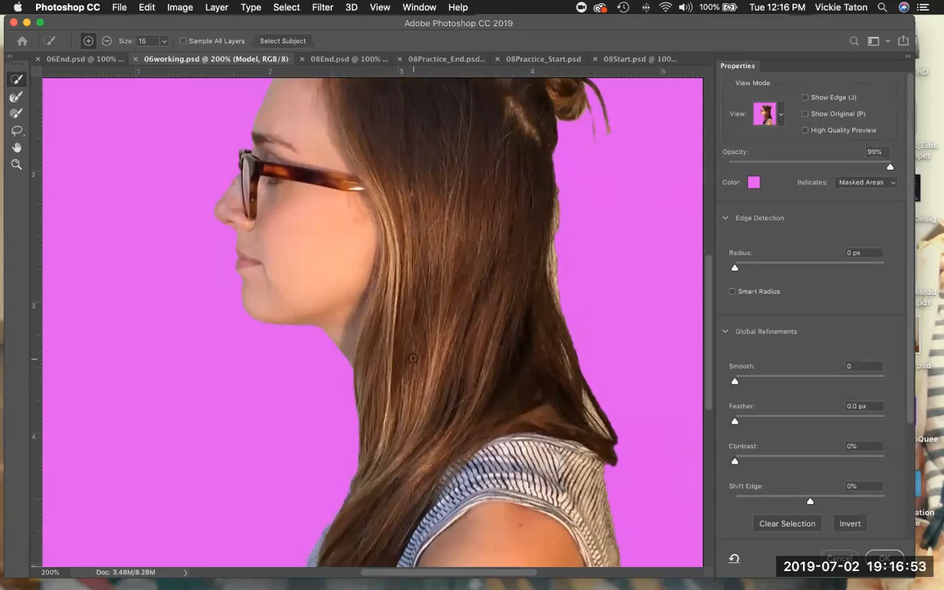
scroll(412, 357, "down", 1)
scroll(412, 358, "up", 3)
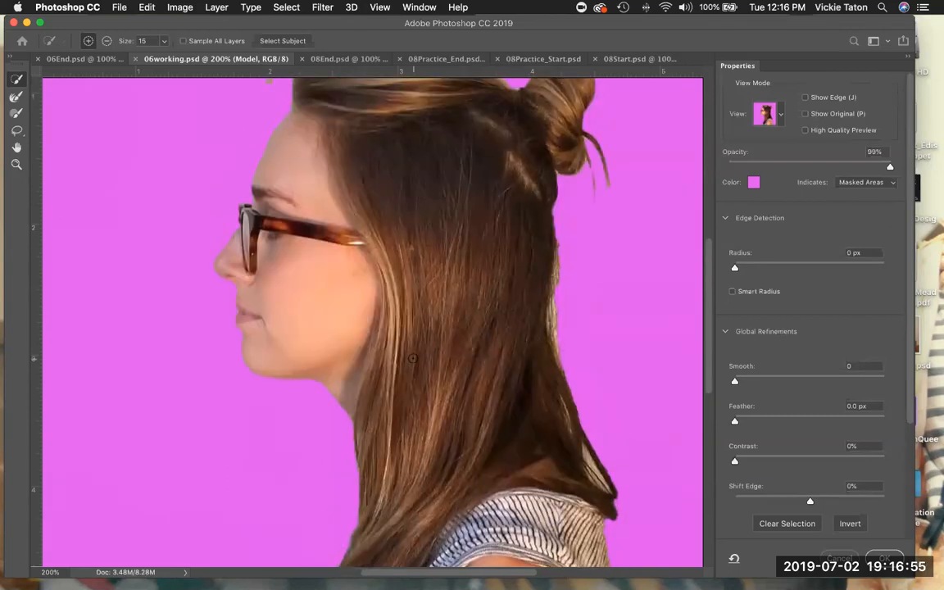
scroll(412, 358, "up", 3)
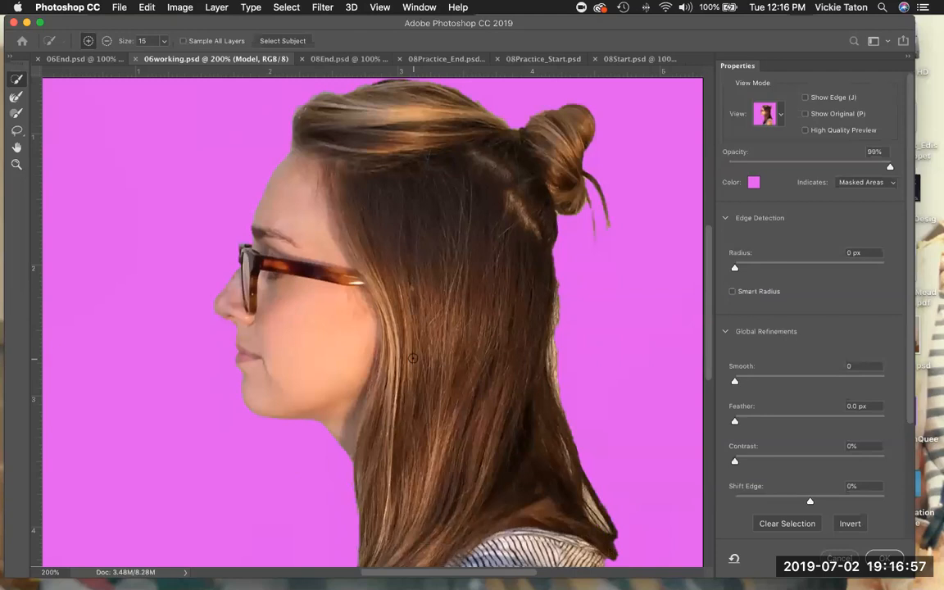
Preview the cutout On Layers over the orange background and fit the image on screen.
left_click(780, 115)
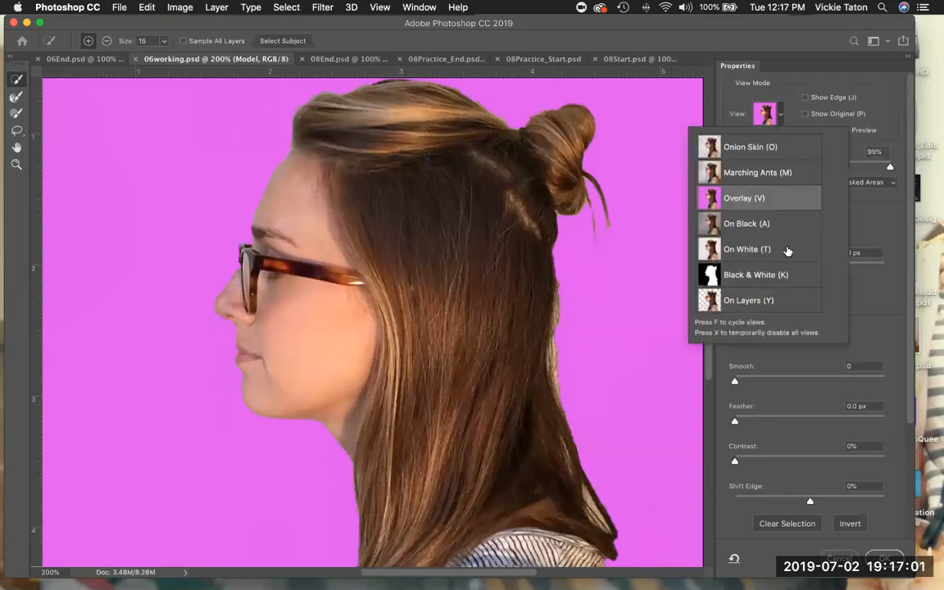
left_click(783, 300)
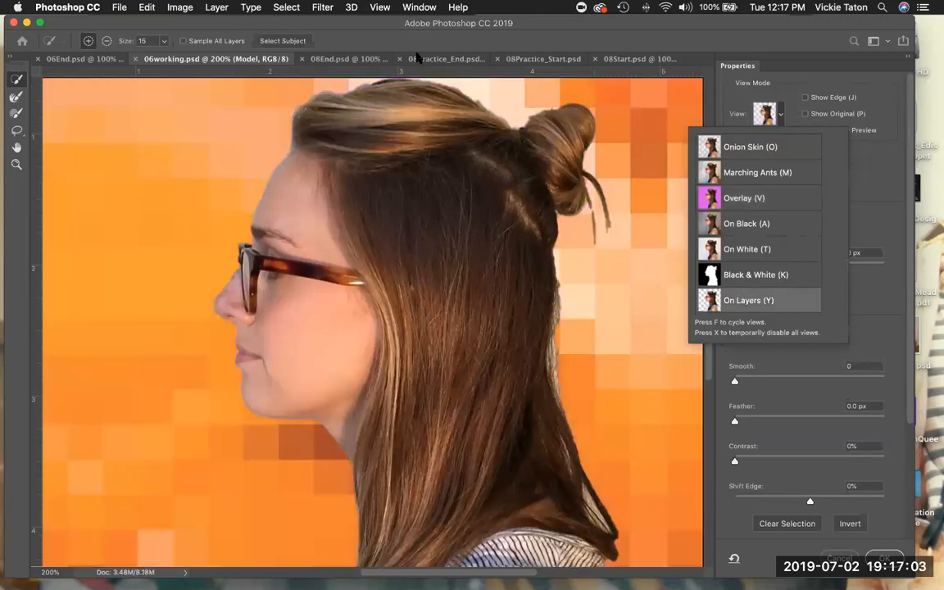
left_click(379, 8)
left_click(401, 129)
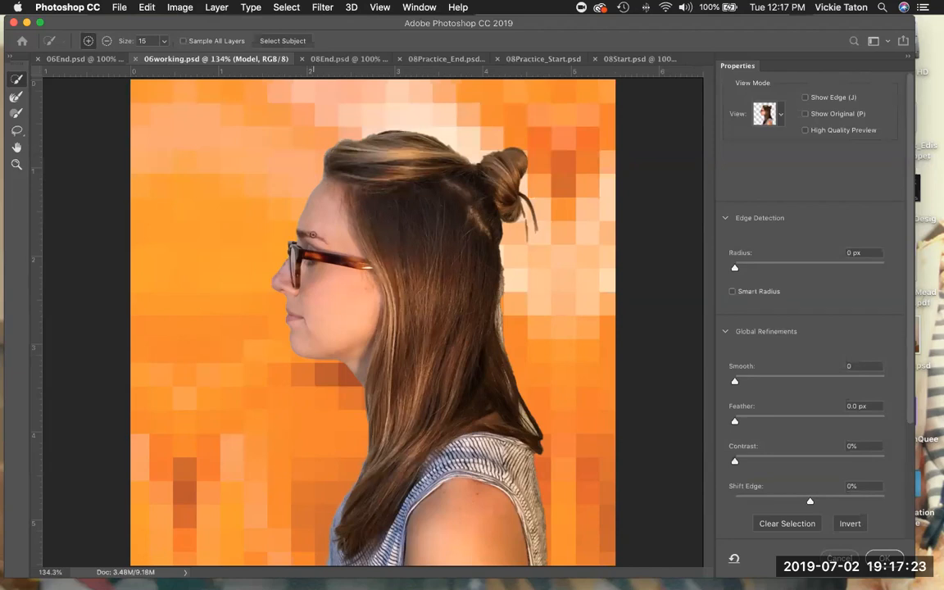
left_click(16, 163)
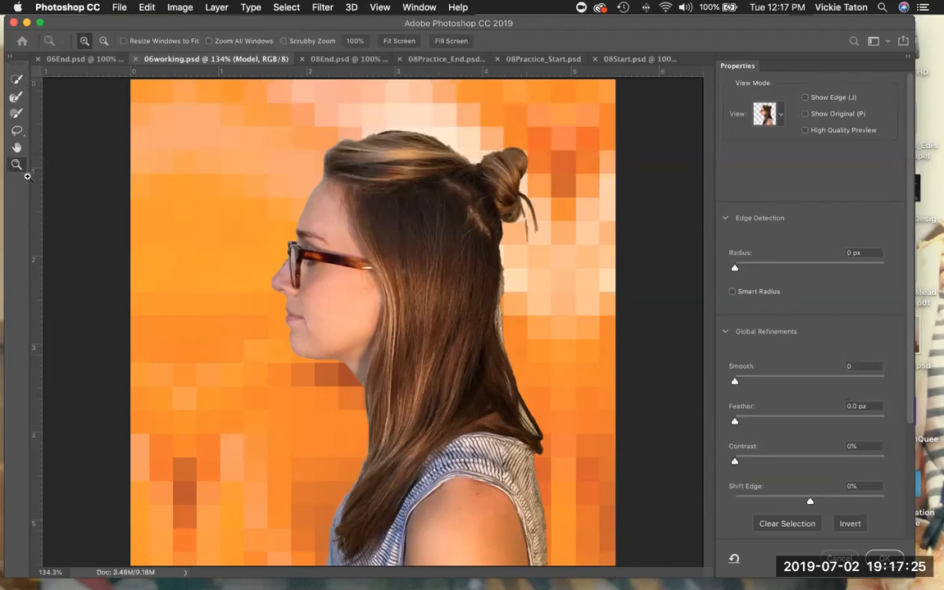
left_click(299, 337)
left_click(299, 337)
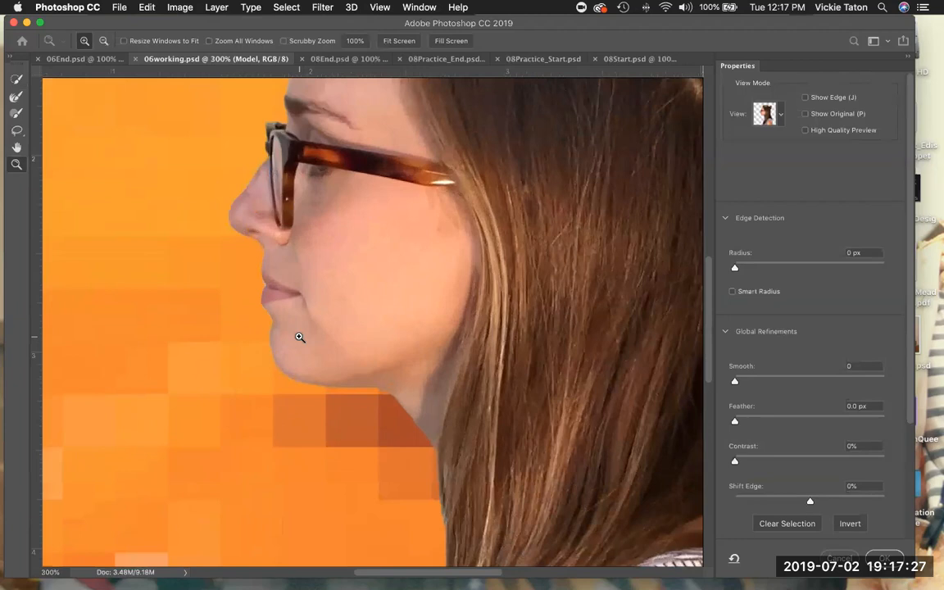
left_click(299, 337)
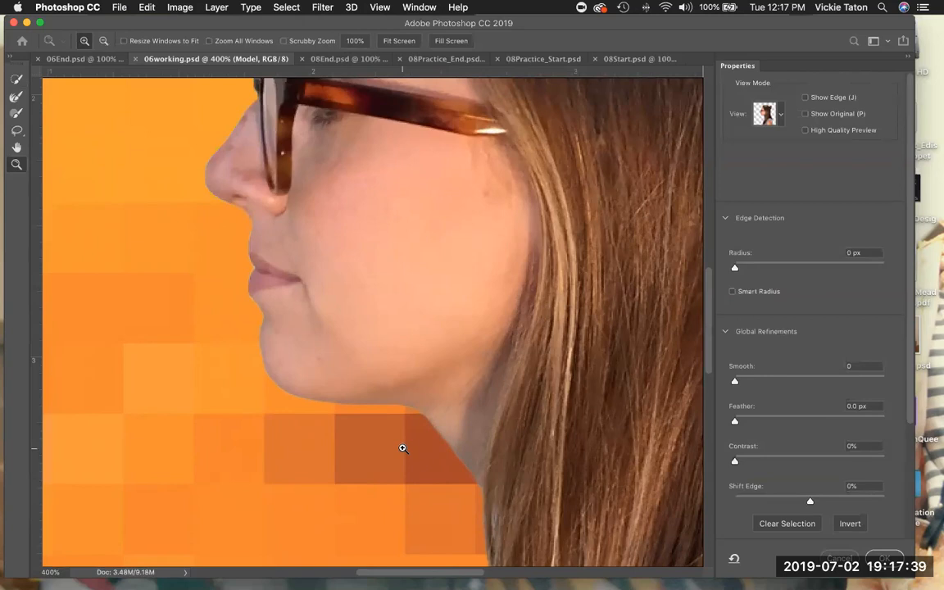
left_click_drag(401, 448, 350, 68)
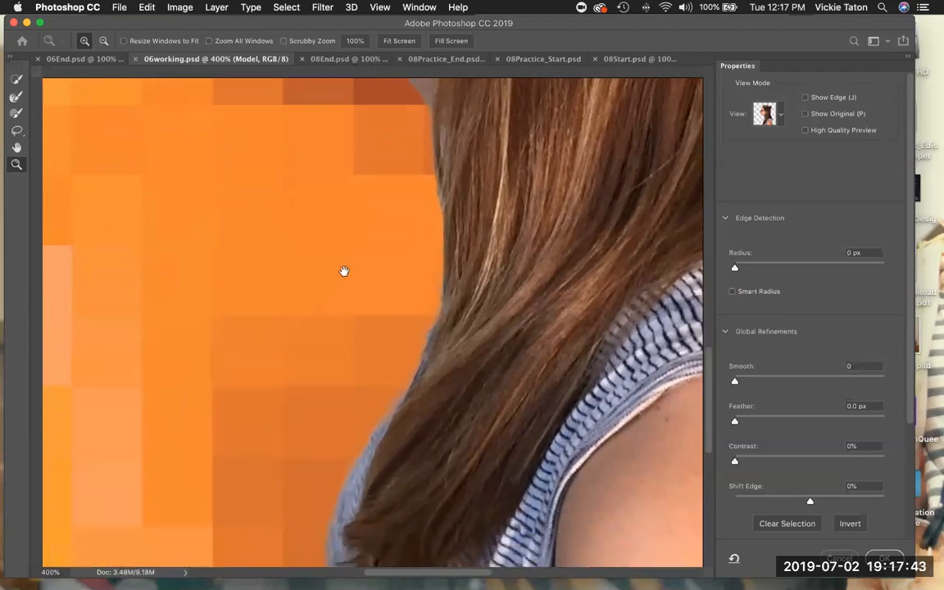
left_click_drag(329, 307, 368, 182)
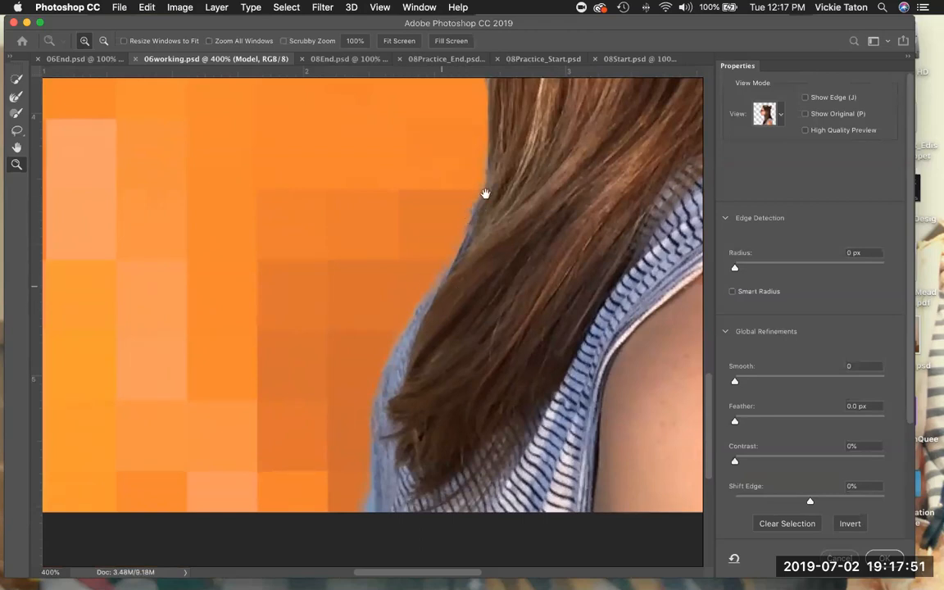
left_click_drag(371, 316, 369, 195)
left_click_drag(337, 228, 329, 472)
left_click_drag(399, 245, 366, 277)
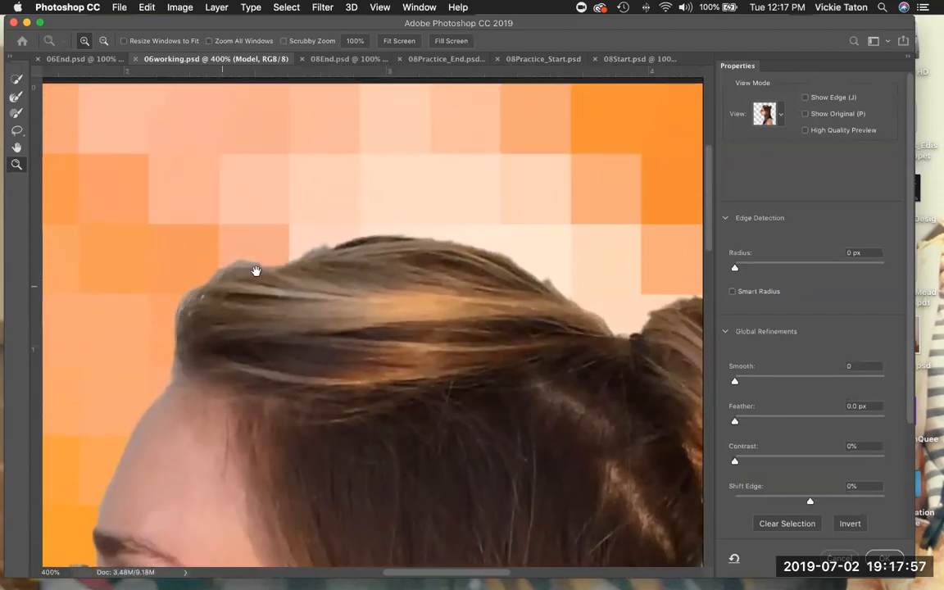
left_click_drag(338, 328, 318, 268)
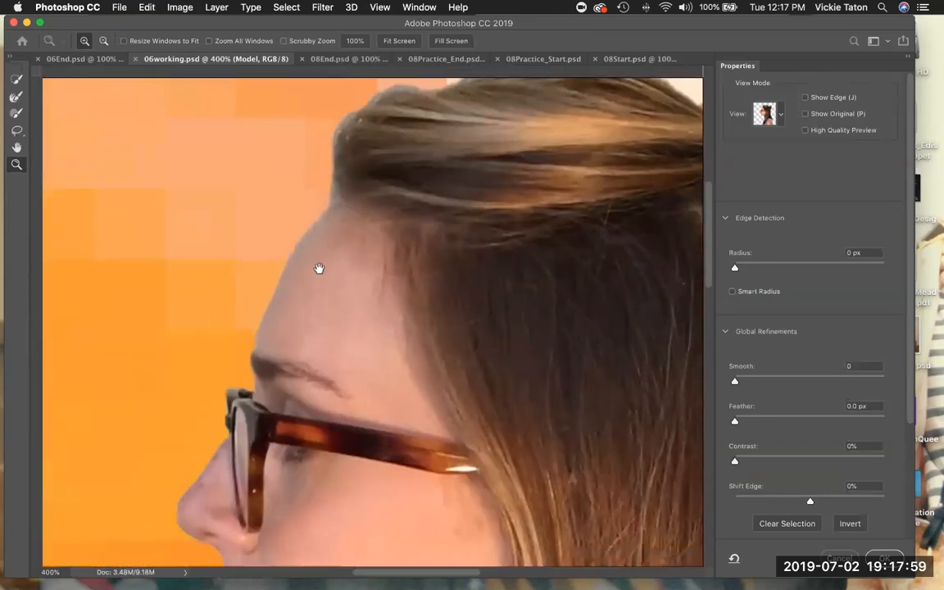
left_click_drag(357, 135, 284, 129)
left_click_drag(497, 270, 362, 335)
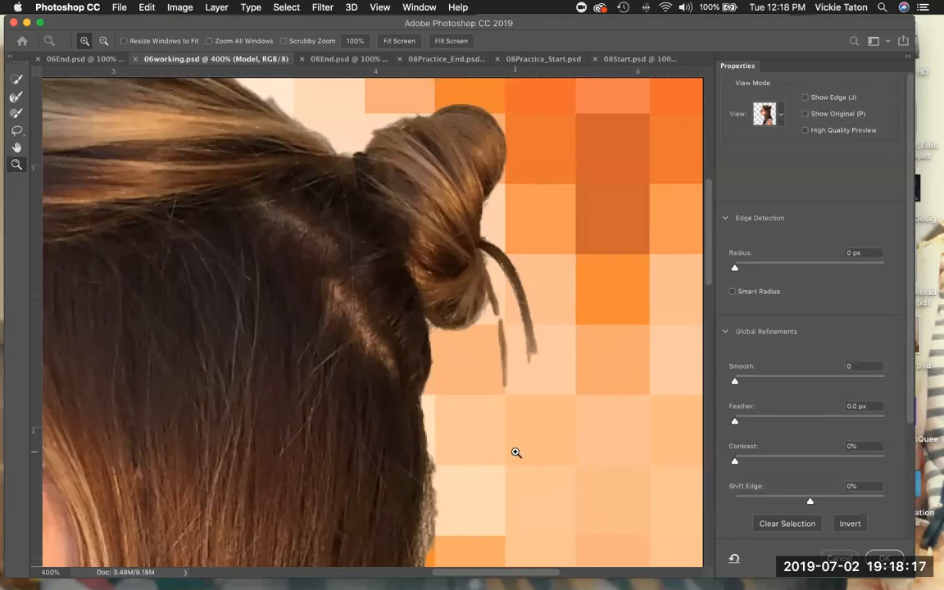
left_click_drag(508, 386, 521, 76)
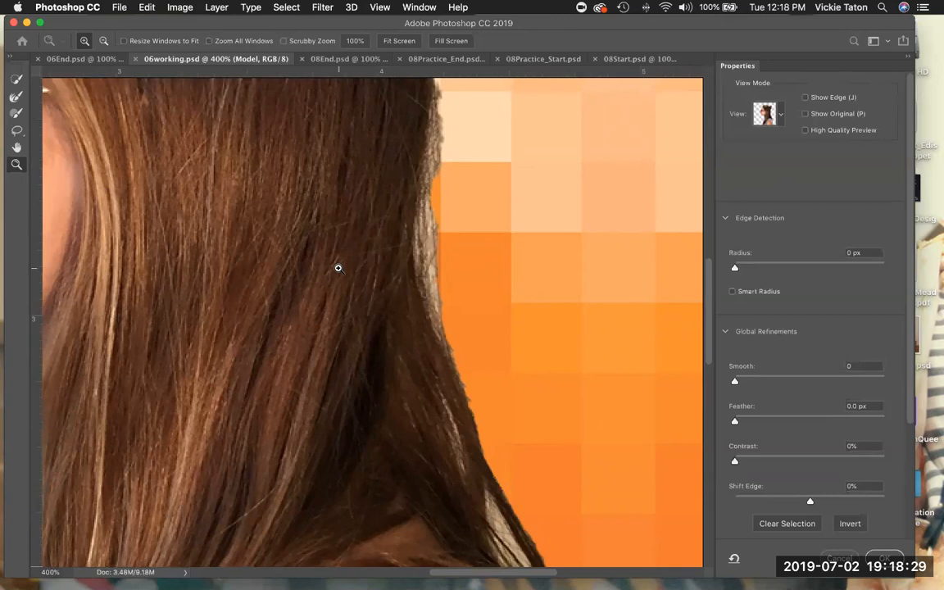
key("alt")
key("alt")
left_click(338, 268, "alt")
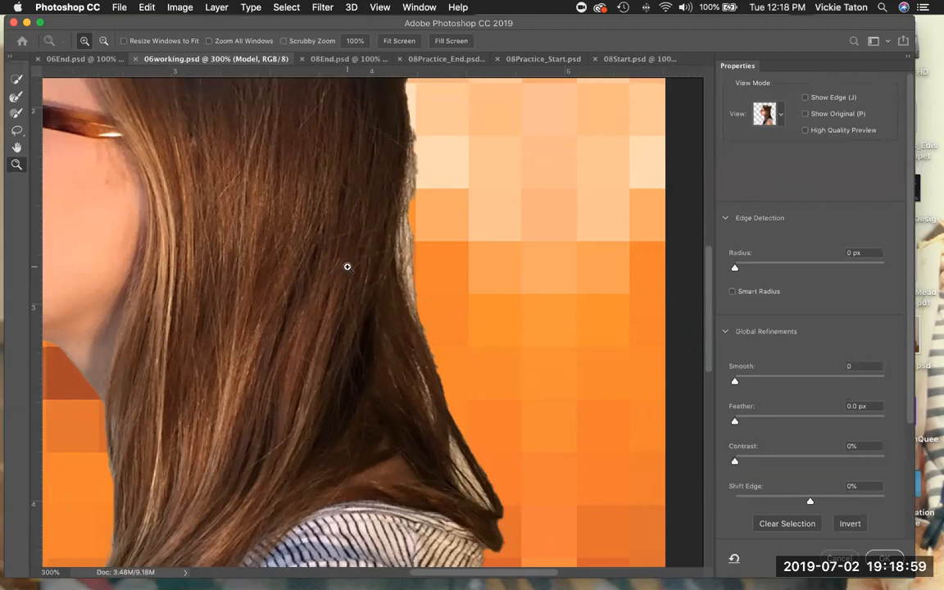
scroll(384, 423, "up", 10)
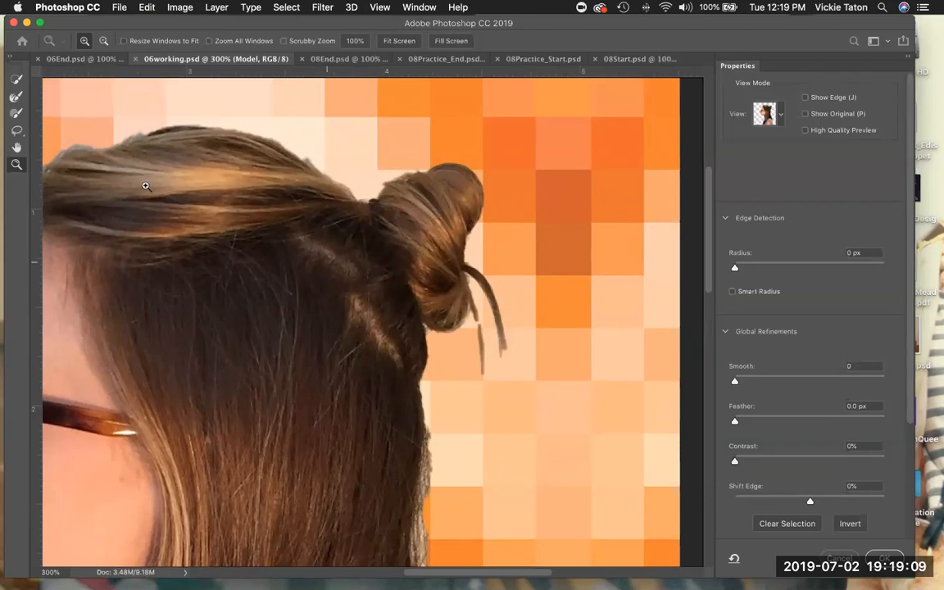
Pick the Refine Edge Brush and set its size to 20 px.
left_click(16, 96)
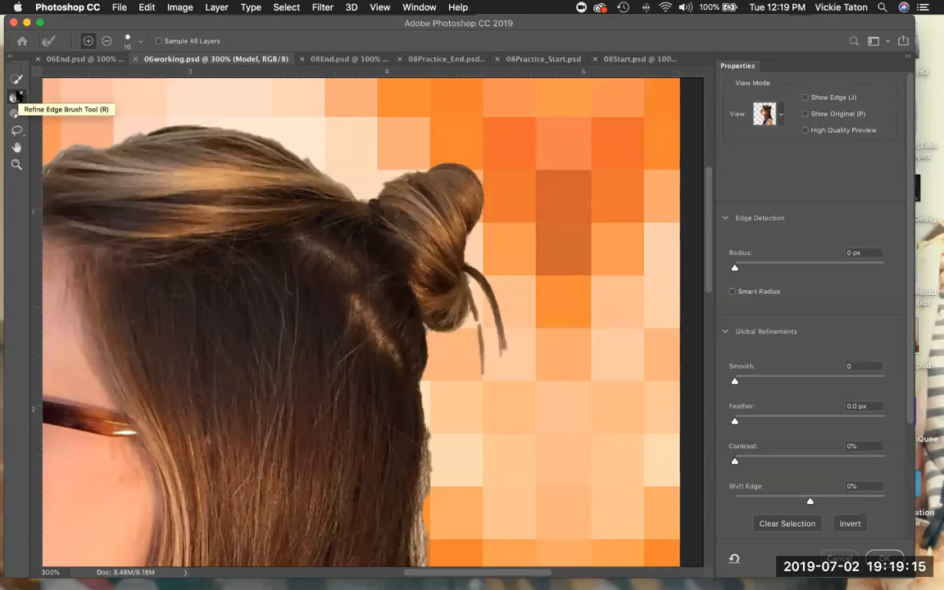
left_click(140, 43)
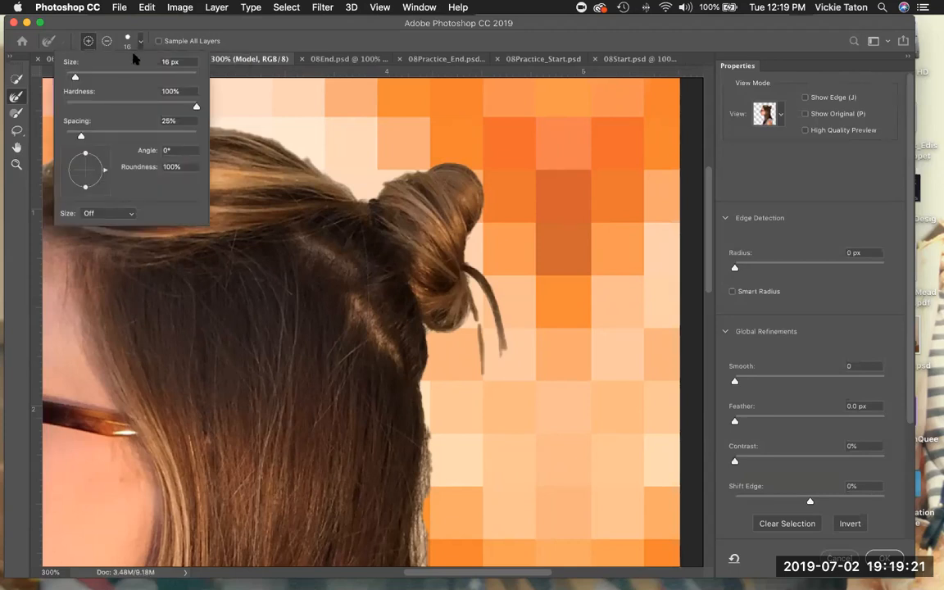
left_click(75, 77)
left_click_drag(75, 77, 78, 78)
Switch to Overlay view and refine the two loose hair strands hanging from the bun.
left_click(779, 117)
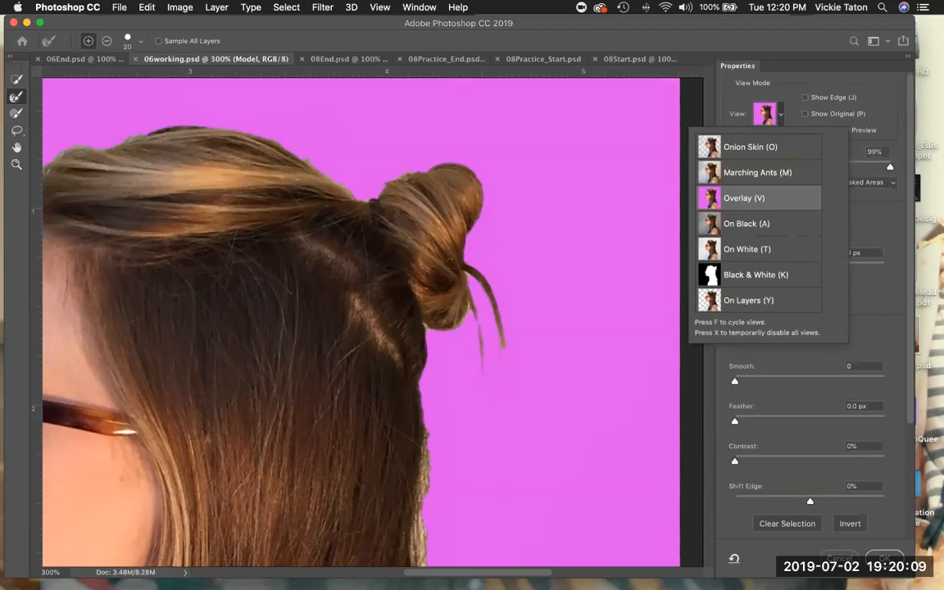
mouse_move(454, 260)
left_mouse_down()
mouse_move(491, 297)
mouse_move(513, 373)
mouse_move(492, 304)
left_mouse_up()
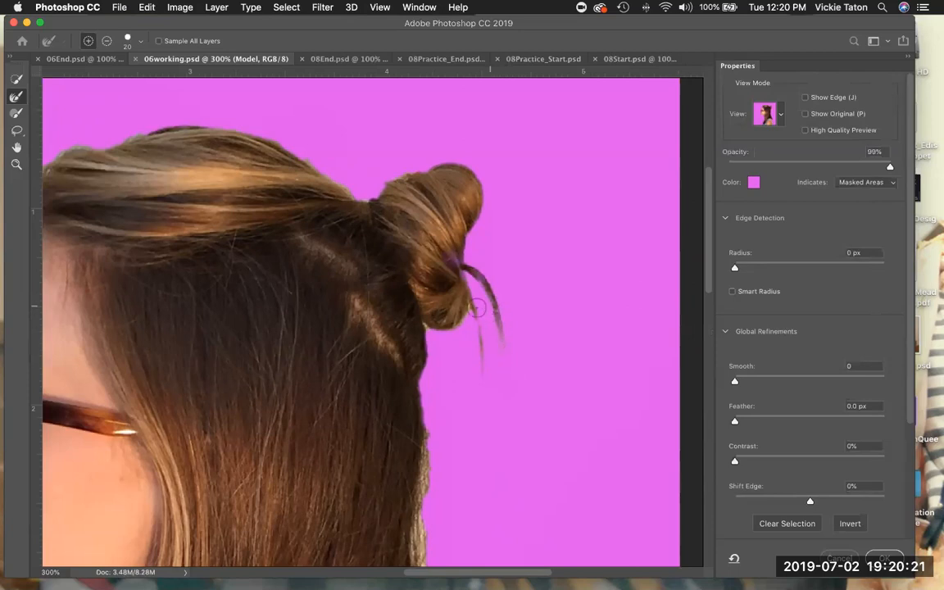
mouse_move(461, 282)
left_mouse_down()
mouse_move(481, 341)
mouse_move(477, 411)
left_mouse_up()
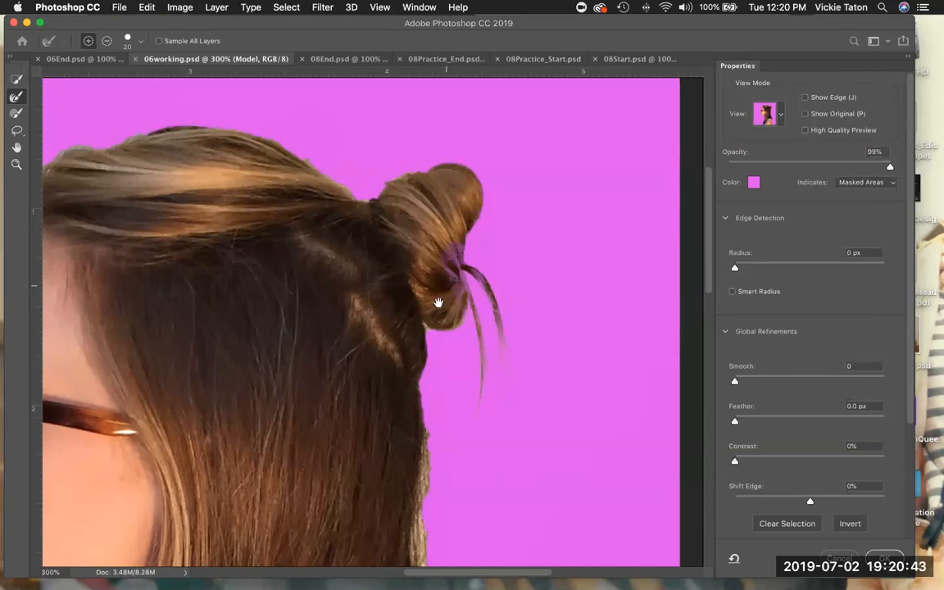
Pan the view down and right to show the hair along the neck and shoulder.
scroll(432, 320, "down", 5)
scroll(478, 376, "down", 8)
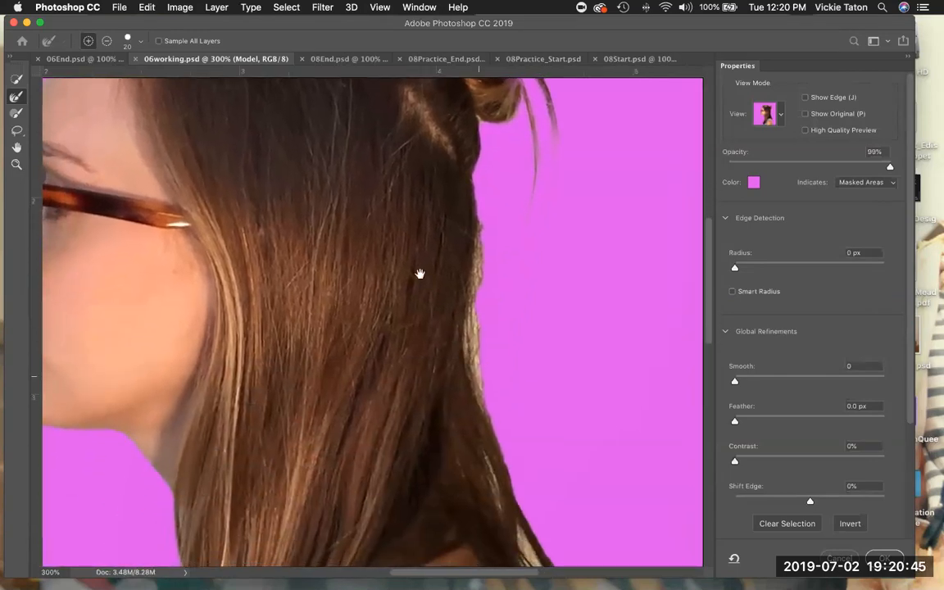
scroll(420, 273, "right", 3)
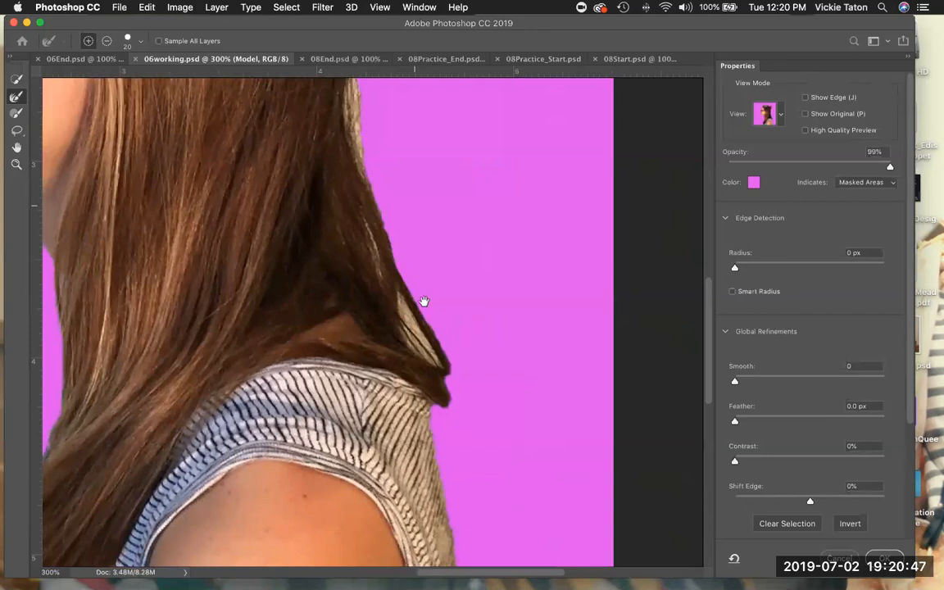
scroll(421, 281, "down", 3)
scroll(409, 246, "down", 3)
scroll(412, 245, "right", 1)
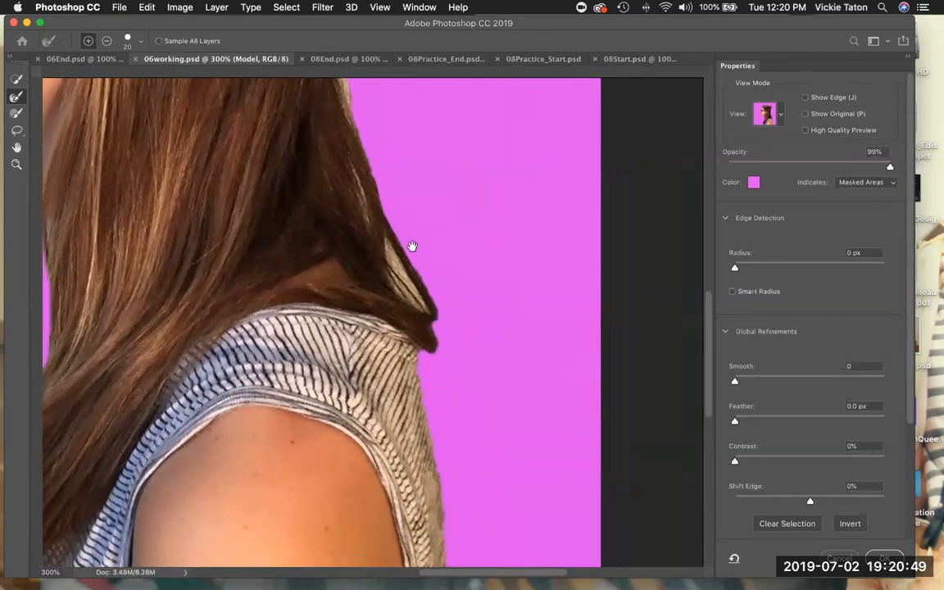
left_click_drag(412, 246, 413, 246)
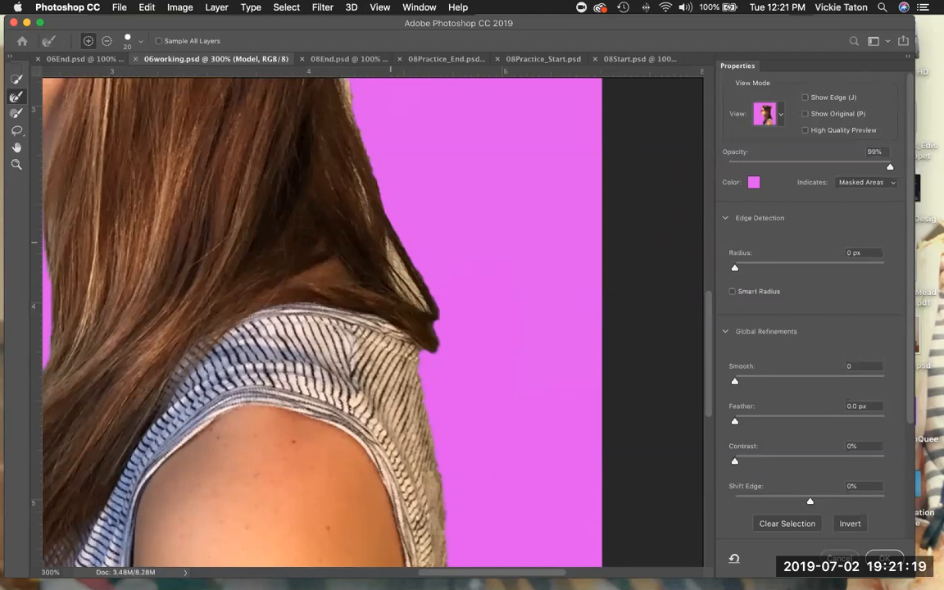
Set the Refine Edge Brush size to 15 px and brush the hair edge above the shoulder.
left_click(127, 38)
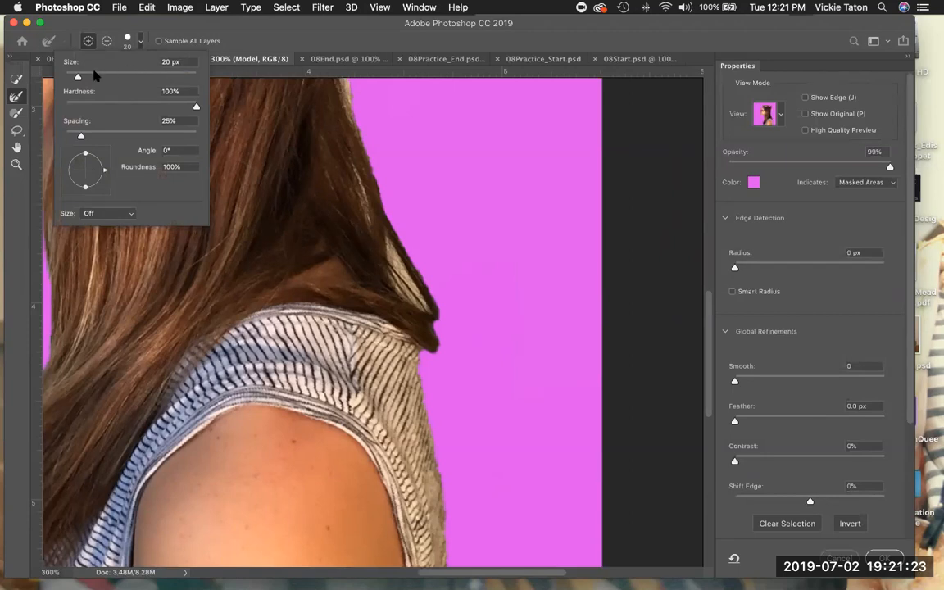
left_click(160, 62)
type("15")
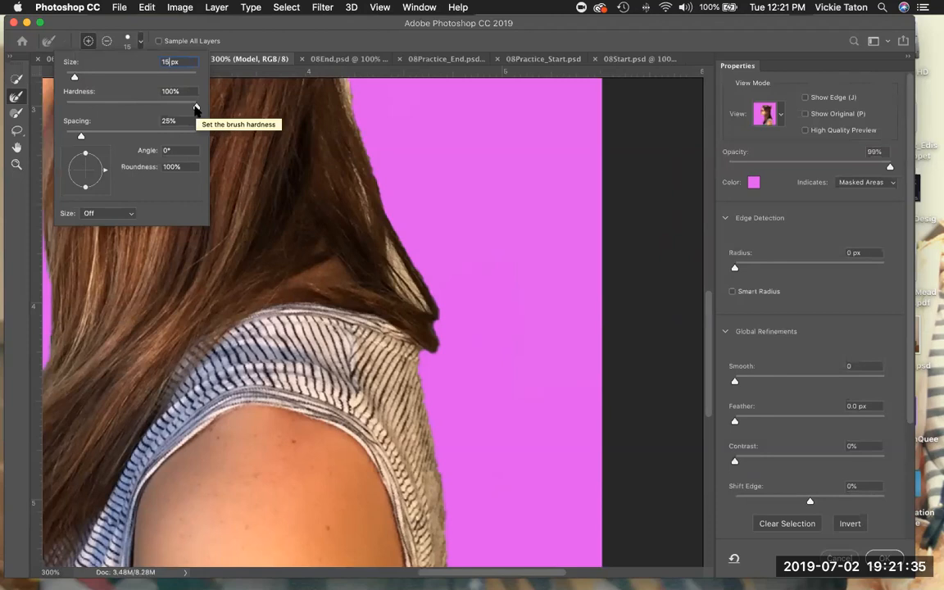
mouse_move(353, 166)
left_mouse_down()
mouse_move(370, 238)
mouse_move(352, 170)
left_mouse_up()
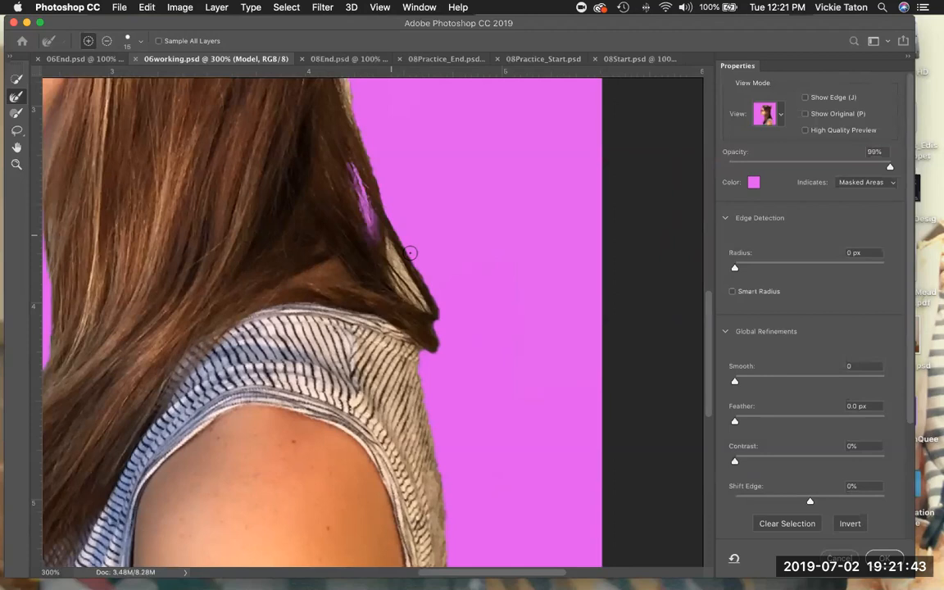
Refine the hair's right outer edge with repeated brush strokes from the neck upward.
mouse_move(386, 241)
left_mouse_down()
mouse_move(429, 312)
mouse_move(388, 274)
mouse_move(426, 311)
left_mouse_up()
scroll(380, 244, "up", 5)
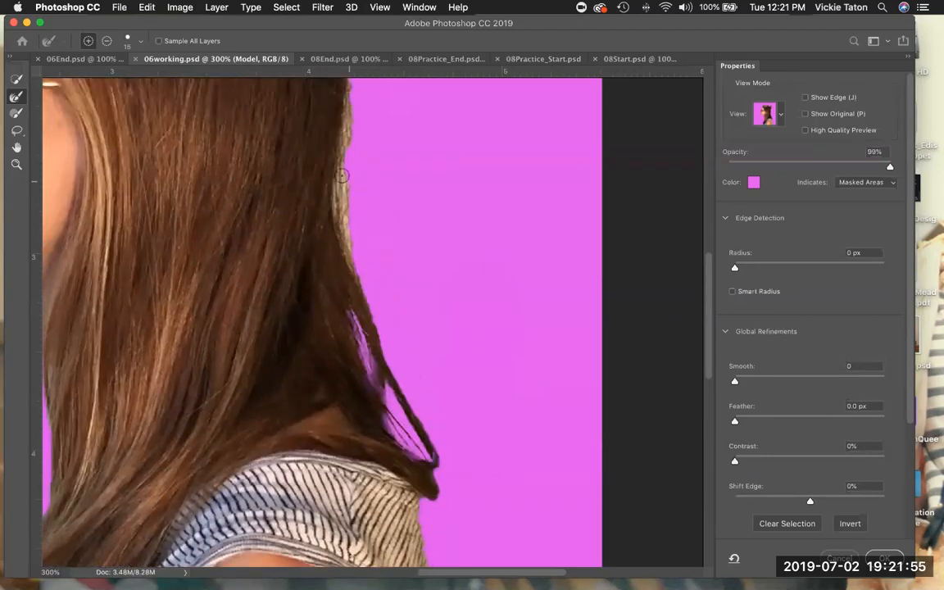
left_click_drag(345, 169, 355, 267)
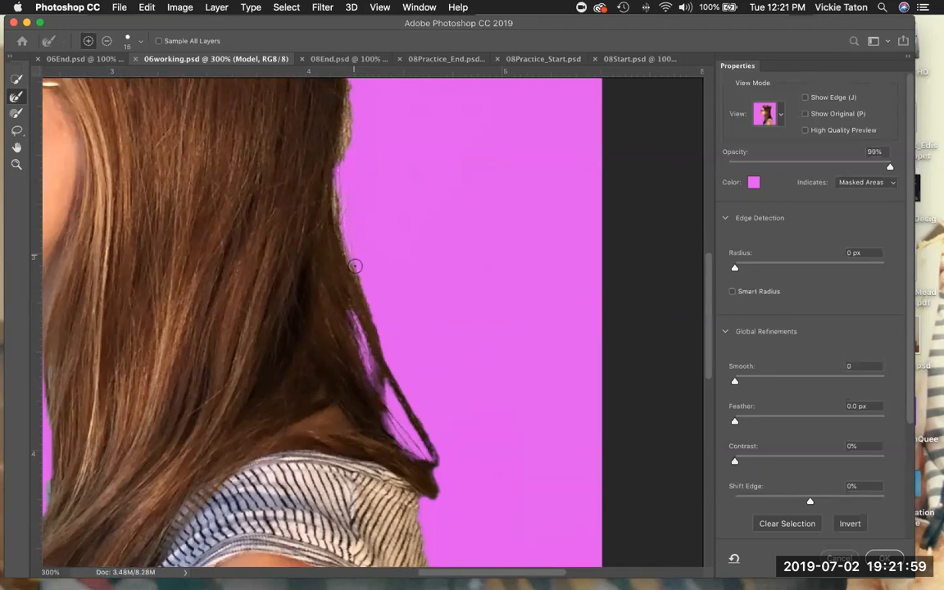
left_click_drag(335, 178, 351, 246)
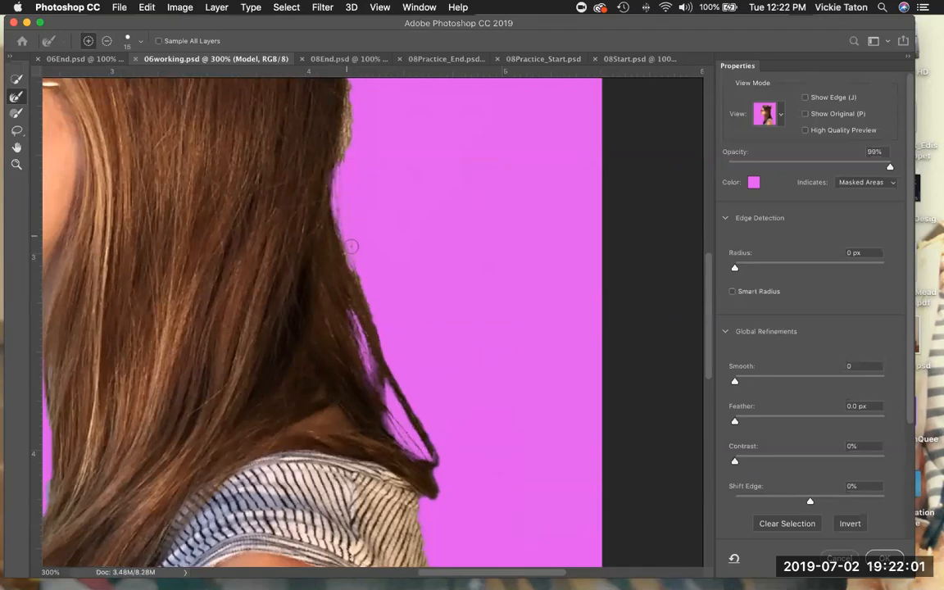
scroll(379, 276, "up", 2)
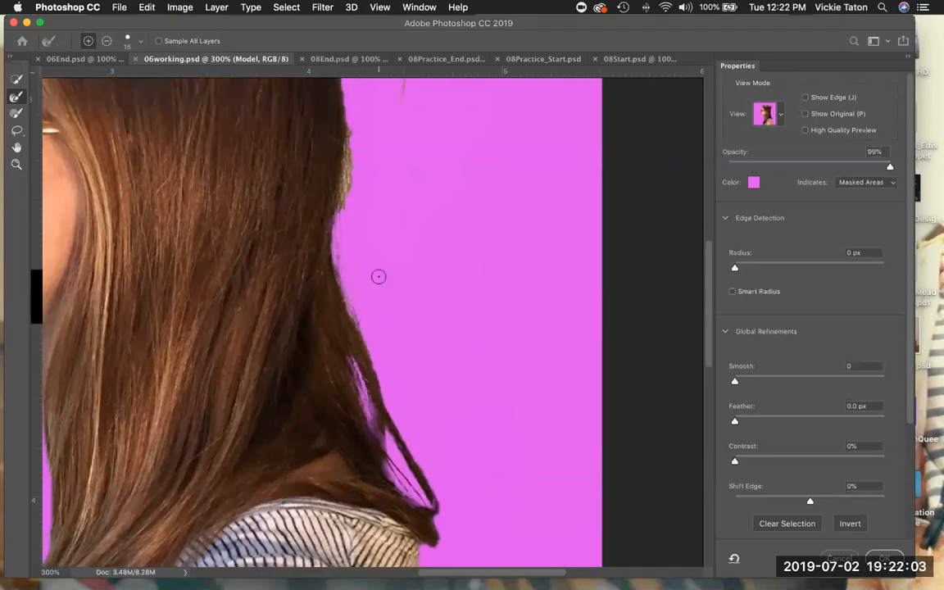
scroll(378, 276, "up", 1)
mouse_move(349, 197)
left_mouse_down()
mouse_move(346, 228)
mouse_move(364, 267)
left_mouse_up()
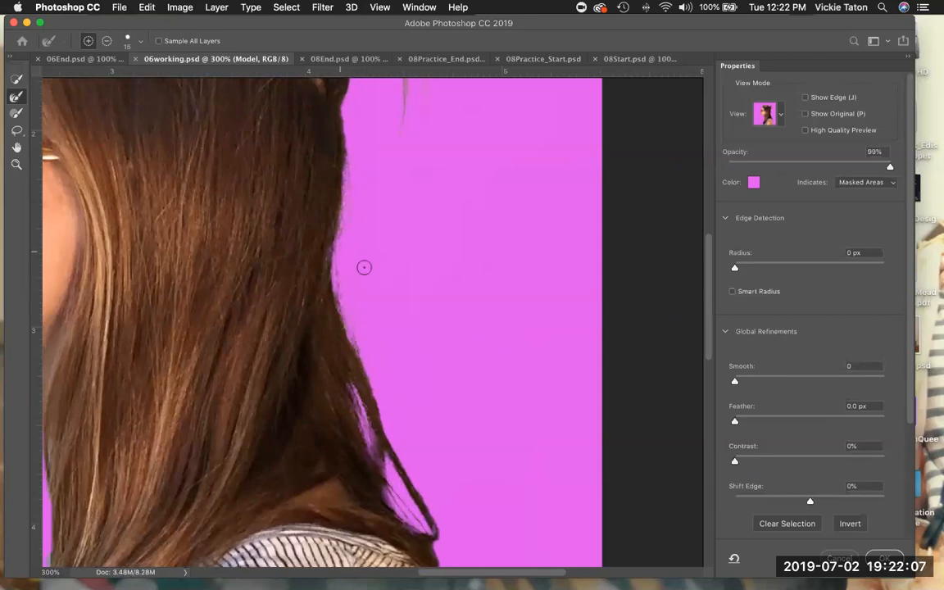
scroll(364, 267, "down", 10)
scroll(364, 268, "up", 15)
scroll(364, 267, "up", 5)
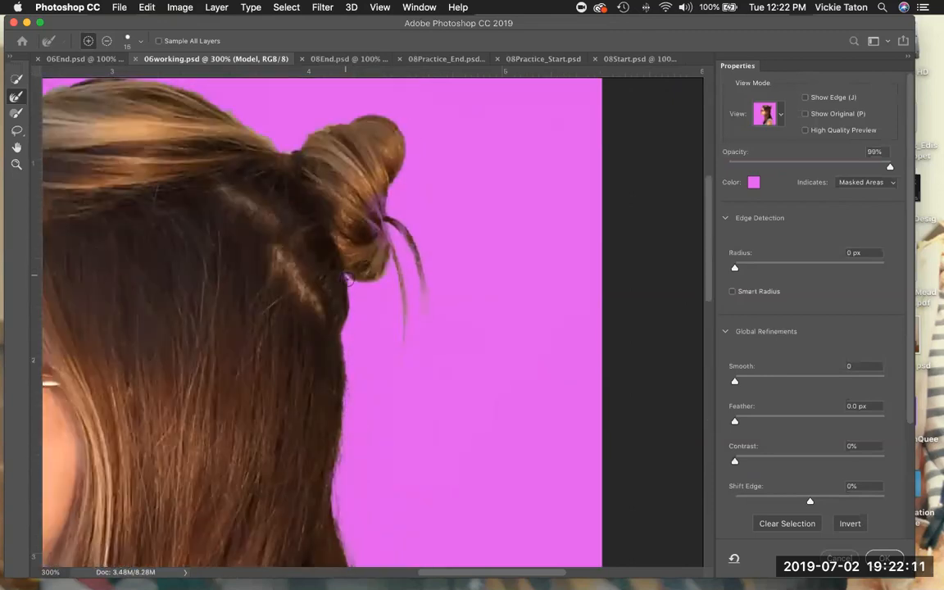
scroll(402, 228, "up", 5)
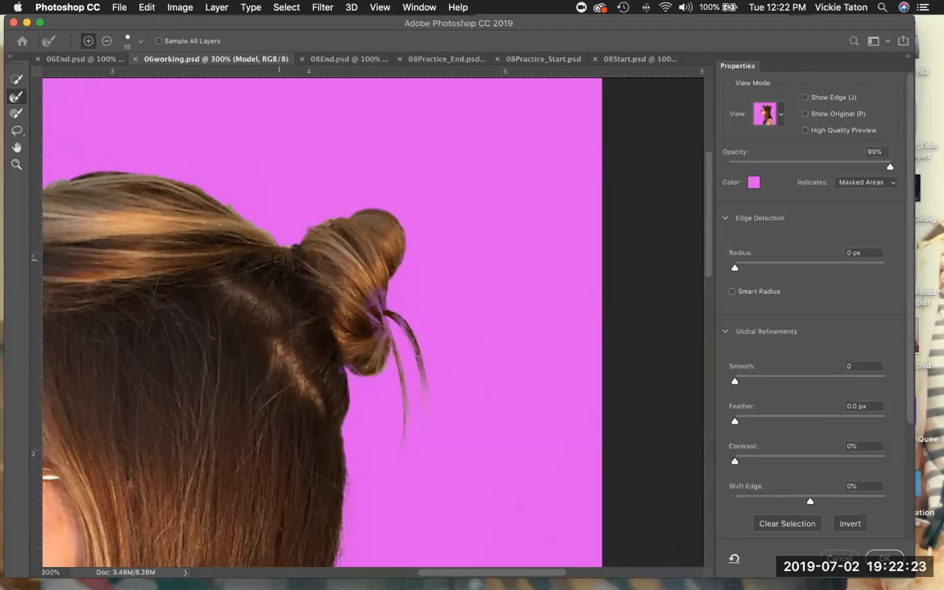
Pan up to the forehead and refine the front hairline with the Refine Edge Brush.
left_click(145, 8)
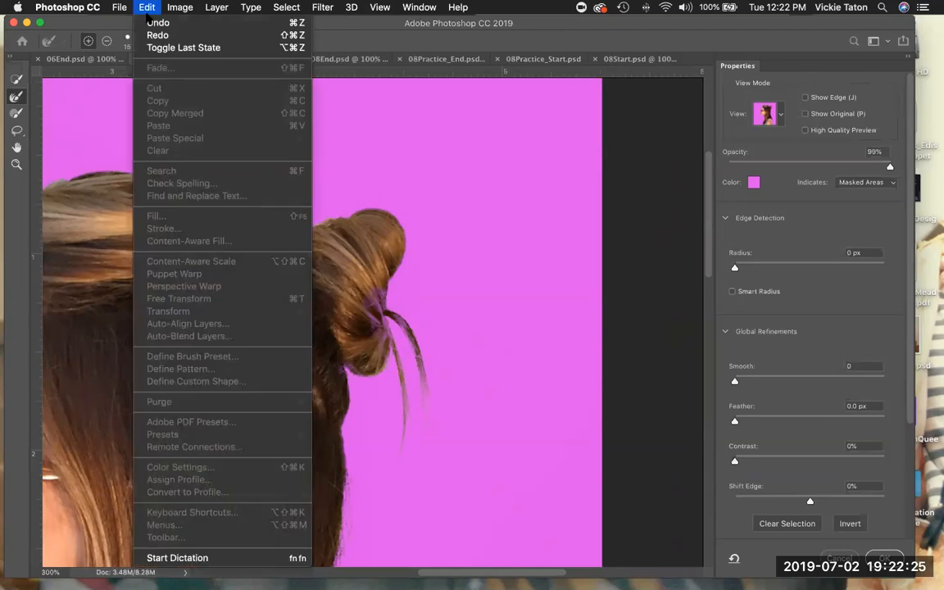
left_click(415, 151)
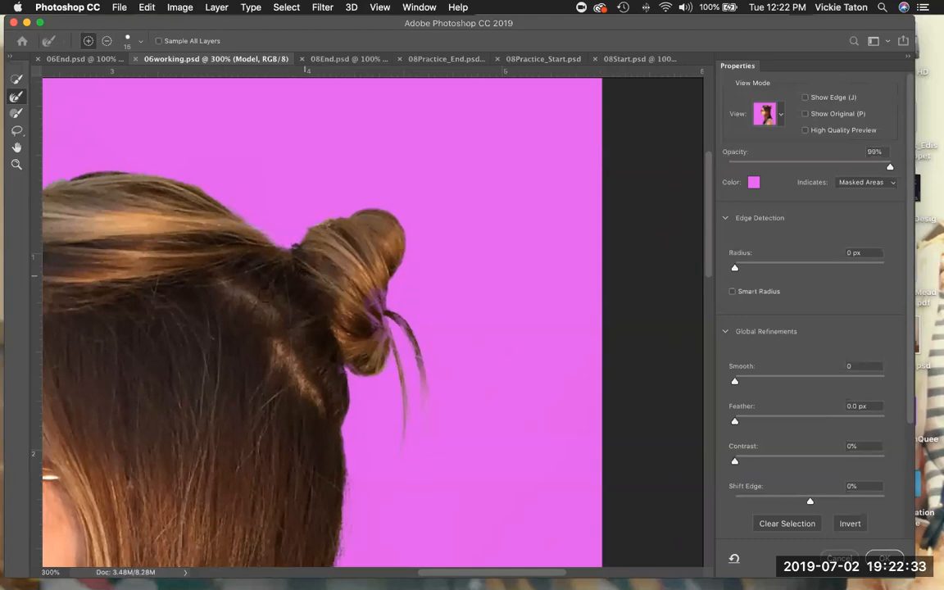
key("space")
left_click_drag(258, 263, 458, 228)
left_click_drag(293, 268, 311, 267)
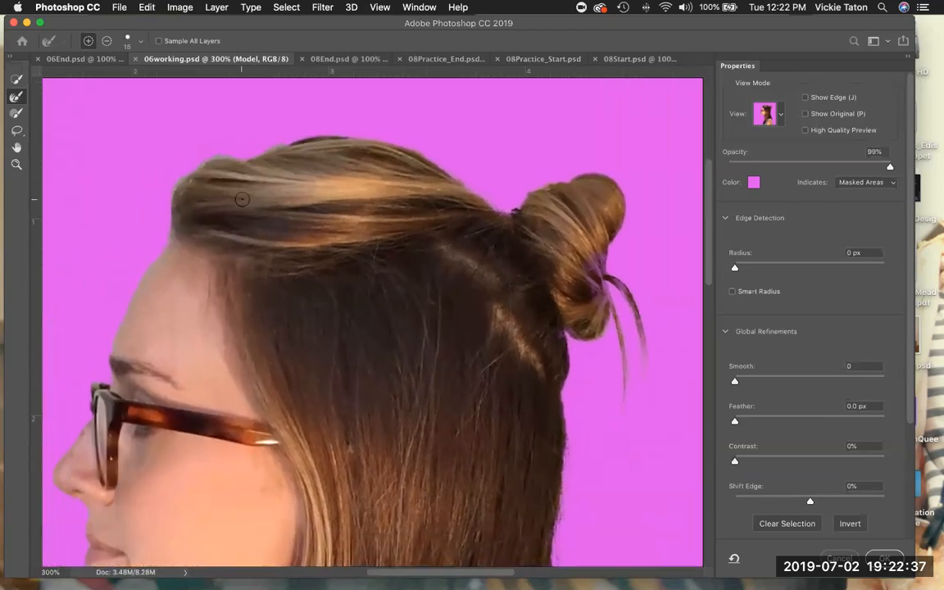
left_click_drag(173, 195, 211, 164)
Zoom out to show the whole figure and switch the preview to Black & White (K).
left_click(17, 165)
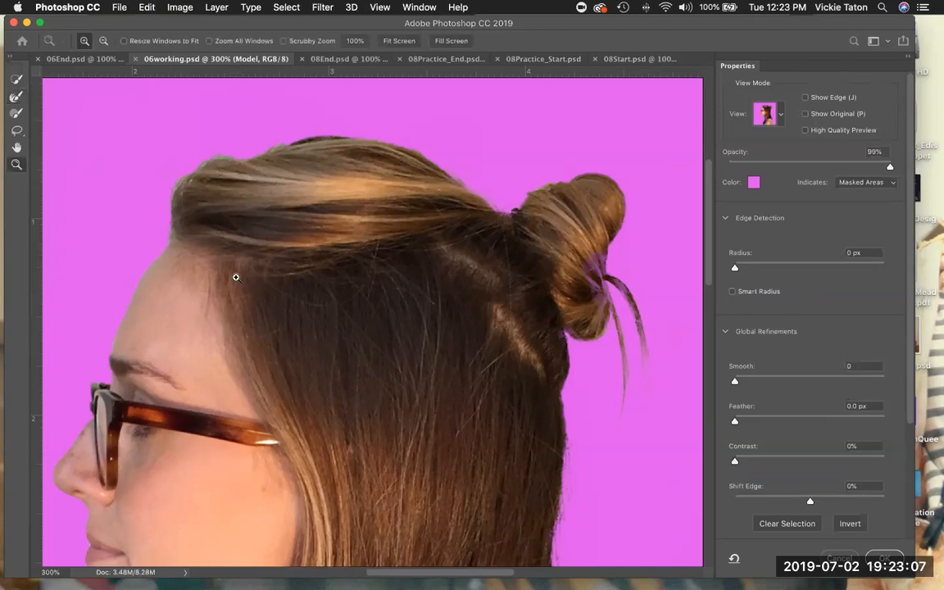
key("alt")
left_click(276, 351, "alt")
left_click(277, 351, "alt")
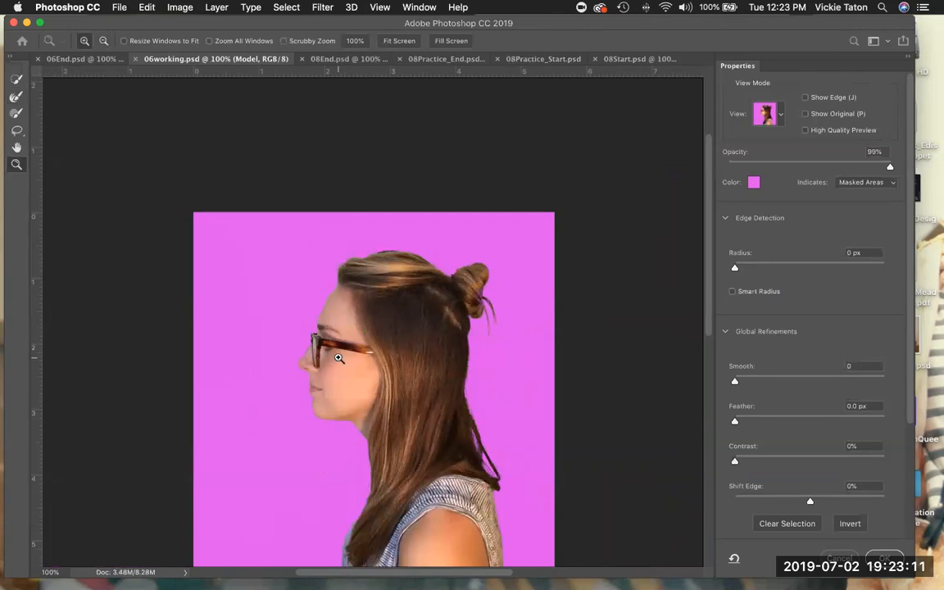
scroll(338, 358, "down", 5)
scroll(338, 358, "up", 1)
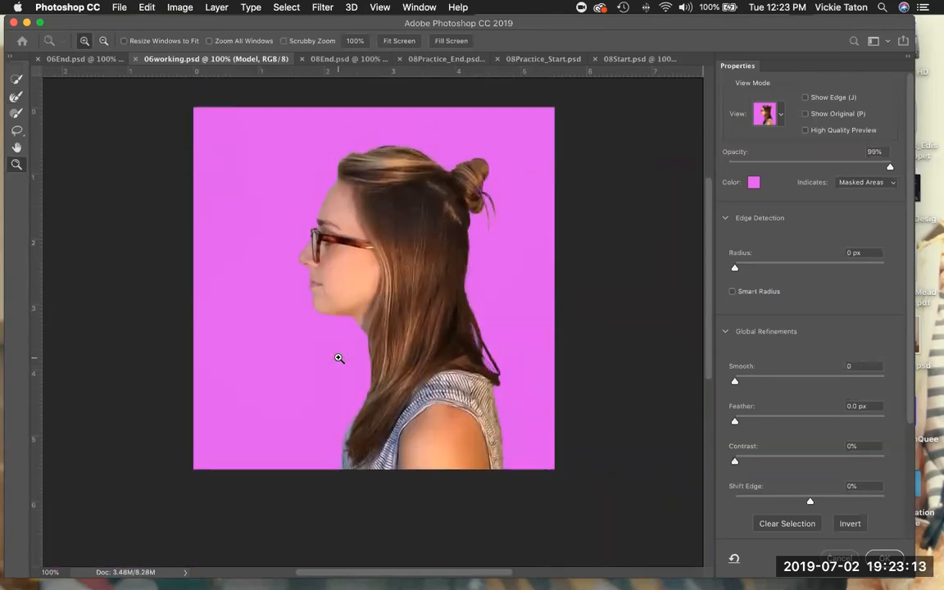
left_click(780, 114)
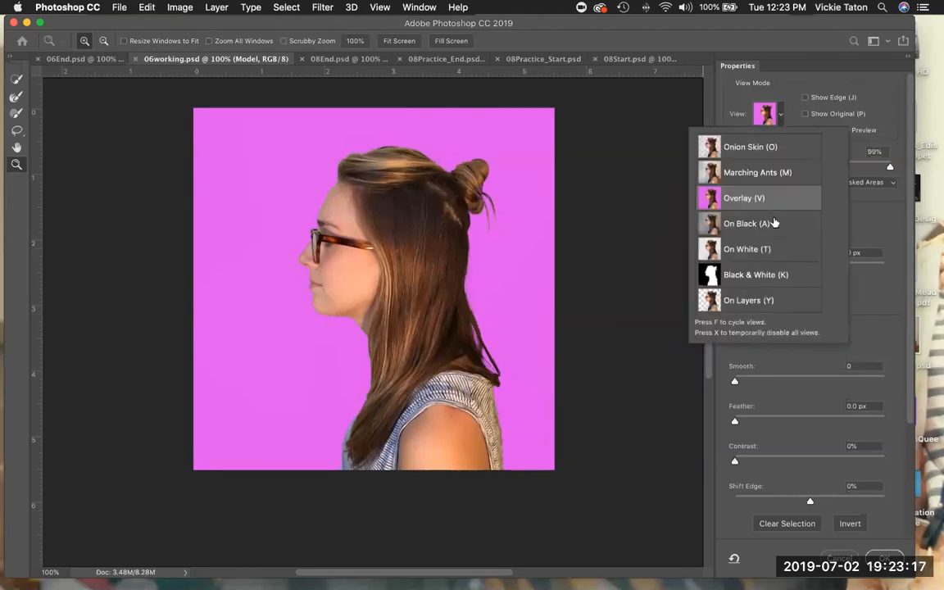
left_click(762, 276)
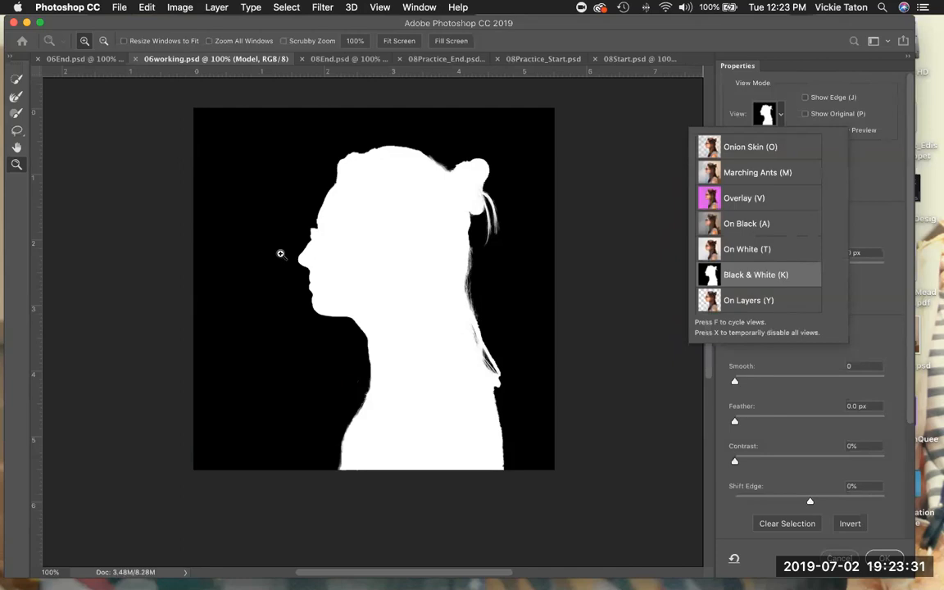
Fit the black-and-white preview on screen and select the Refine Edge Brush tool.
left_click(380, 7)
left_click(393, 129)
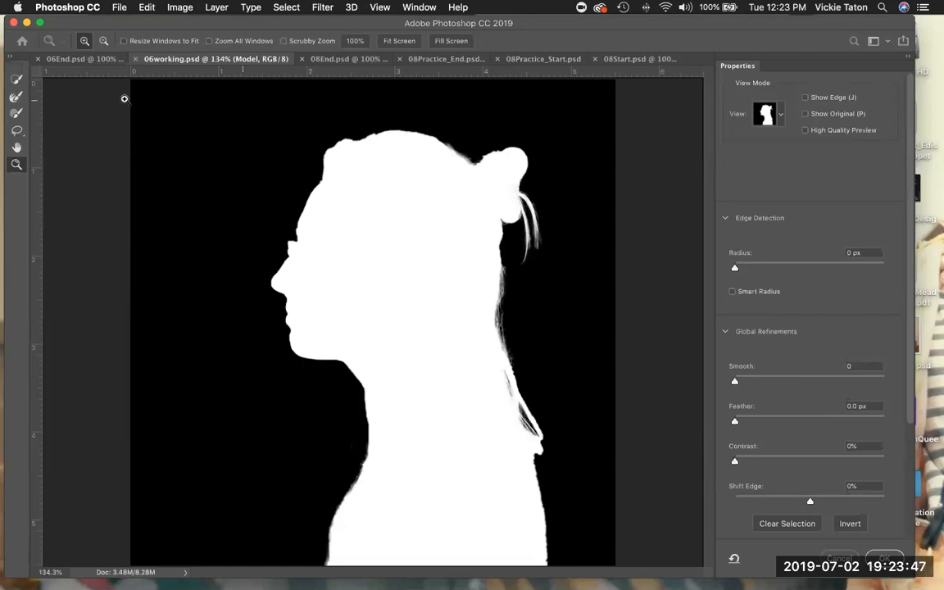
left_click(16, 96)
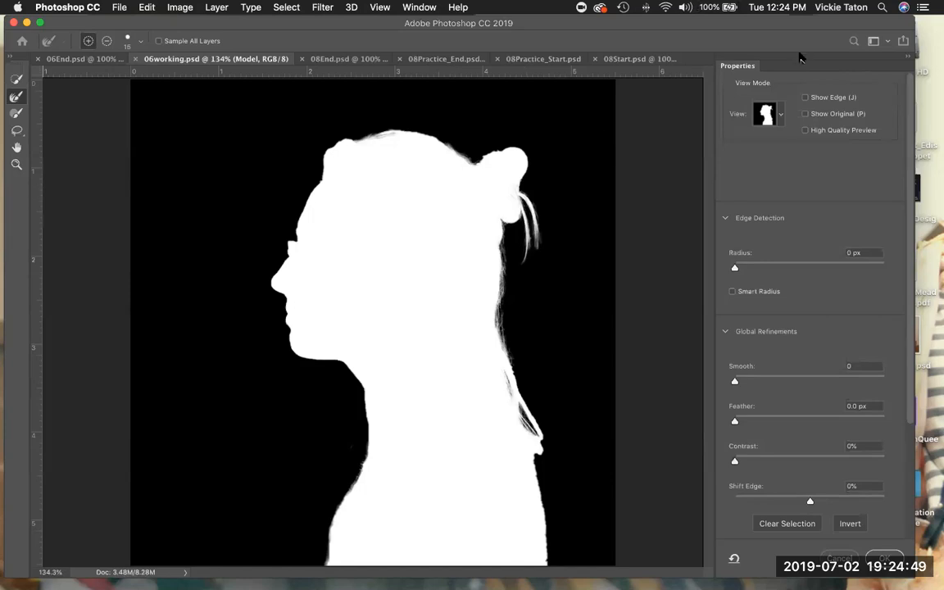
Switch the preview view mode to On Layers (Y) and pick the Zoom tool.
left_click(780, 119)
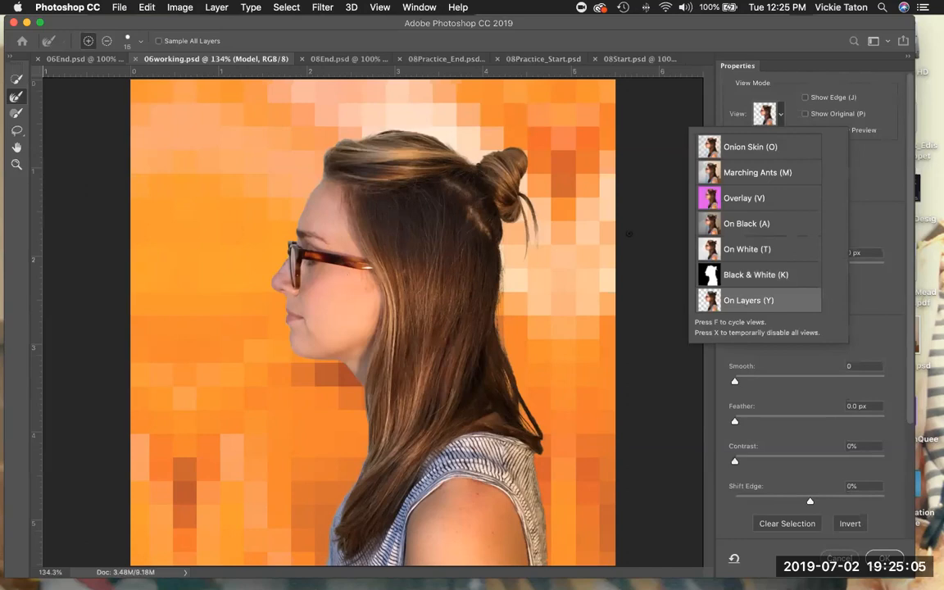
left_click(783, 117)
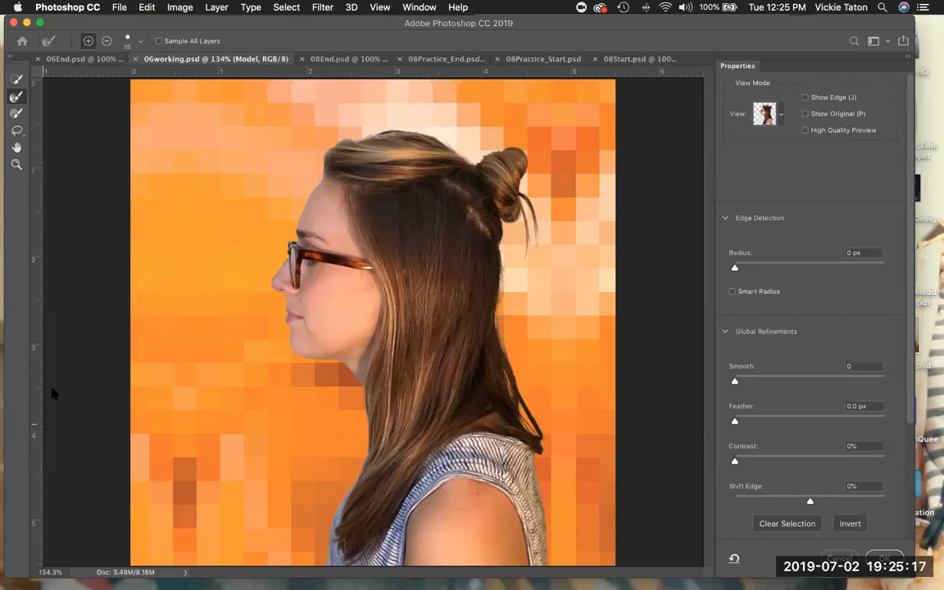
left_click(16, 164)
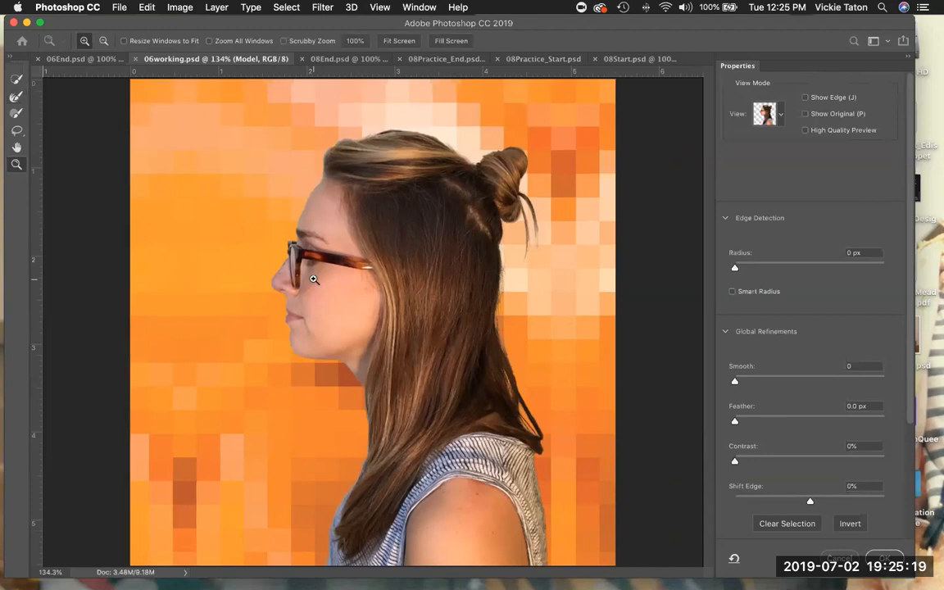
Zoom to 300% on the face and glasses, then set Smooth to 5.
left_click(312, 277)
left_click(313, 280)
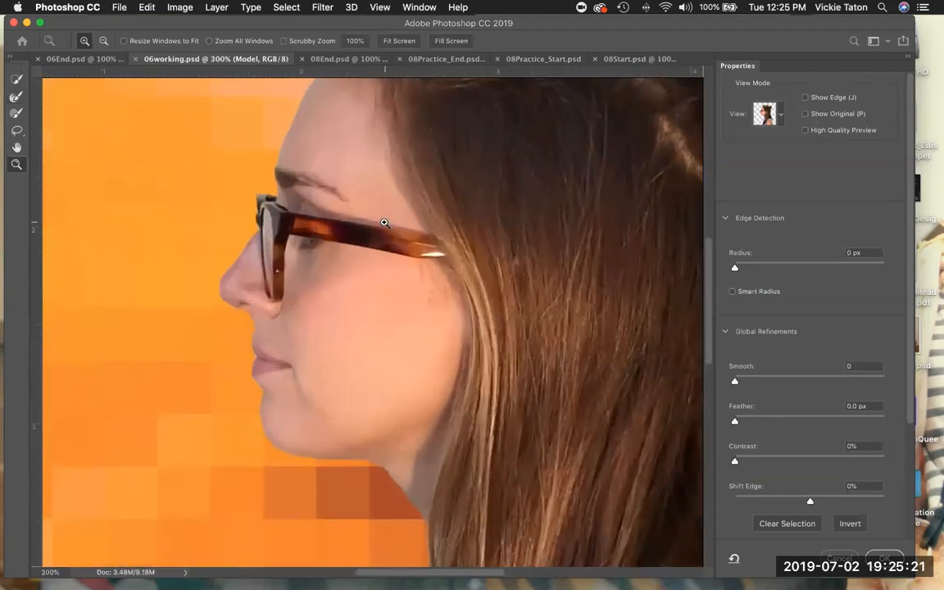
left_click_drag(385, 253, 379, 274)
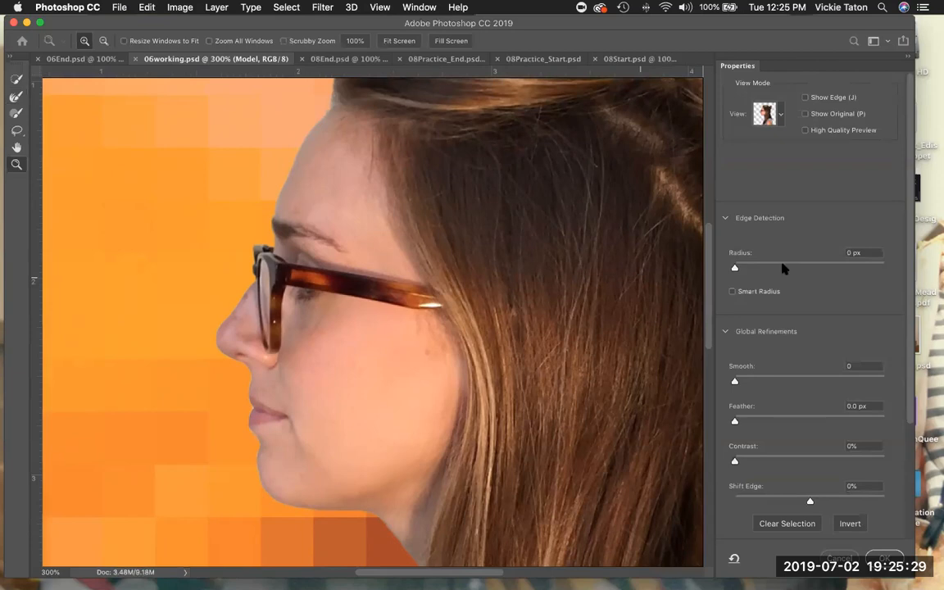
left_click(735, 382)
left_click_drag(735, 383, 742, 382)
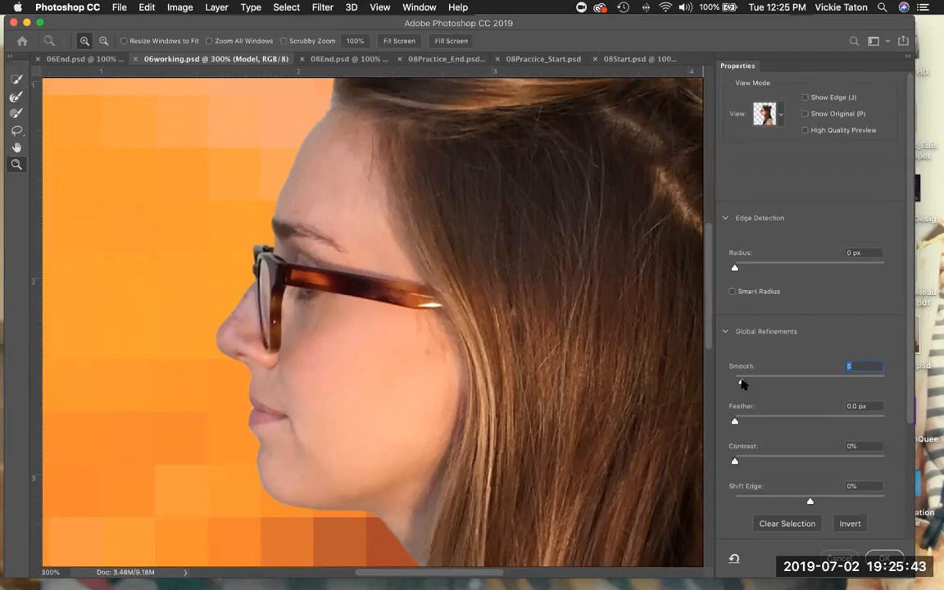
Set the edge Contrast to 20% and Shift Edge to -15%.
left_click(735, 463)
left_click_drag(735, 462, 765, 467)
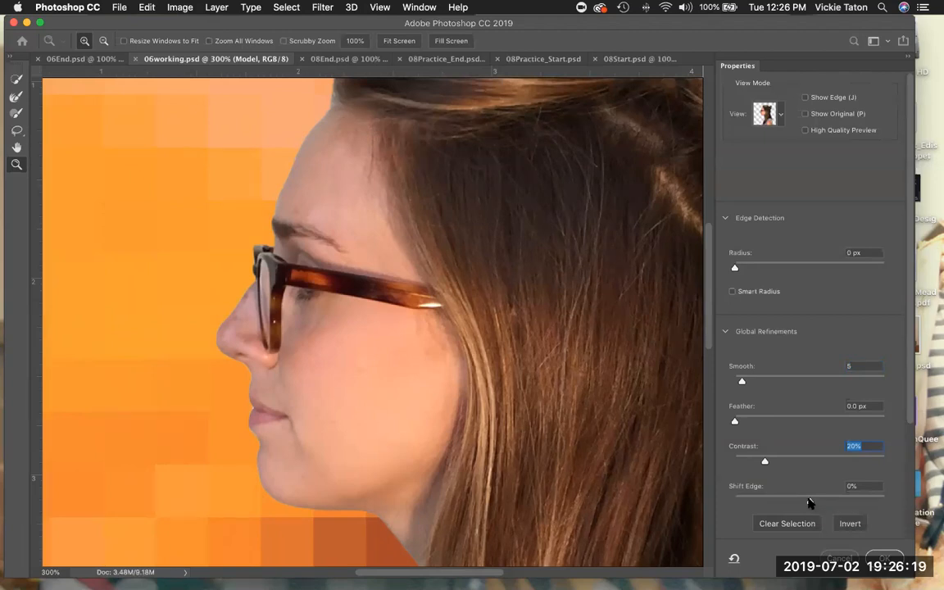
left_click_drag(809, 503, 800, 504)
left_click_drag(798, 502, 798, 502)
left_click(379, 7)
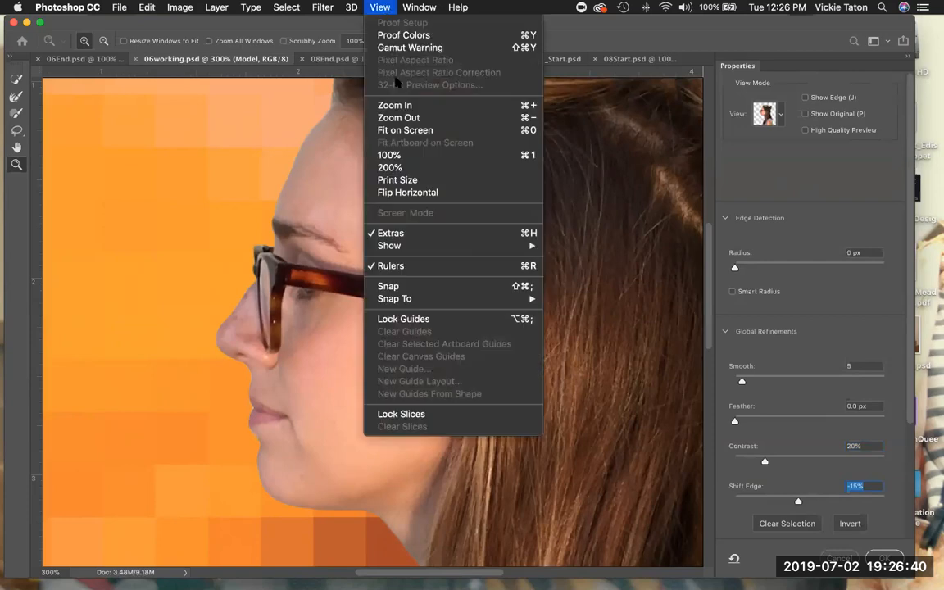
Use View > Fit on Screen to show the whole refined cut-out model.
left_click(405, 131)
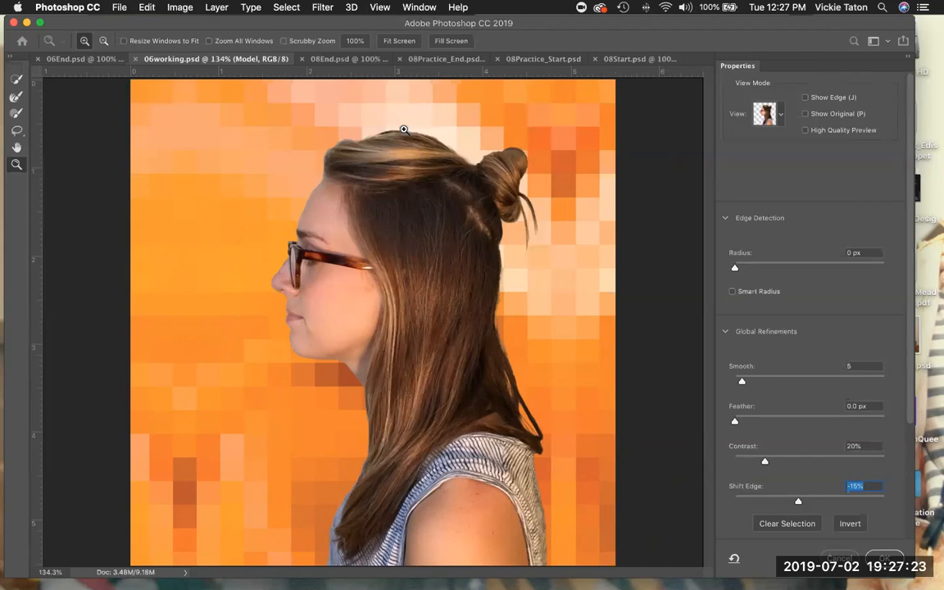
Enable Decontaminate Colors at 100% with output to New Layer with Layer Mask.
left_click(726, 331)
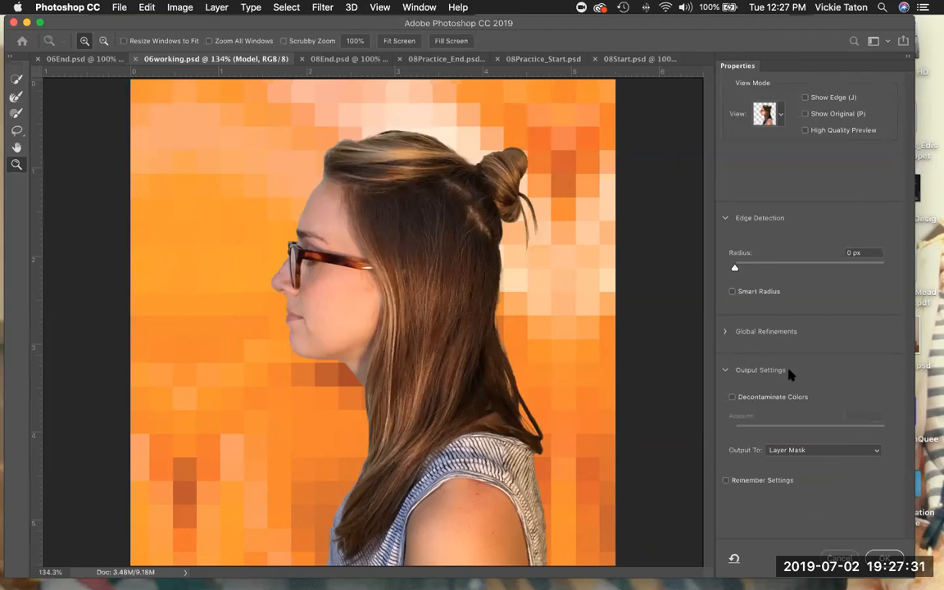
left_click(725, 371)
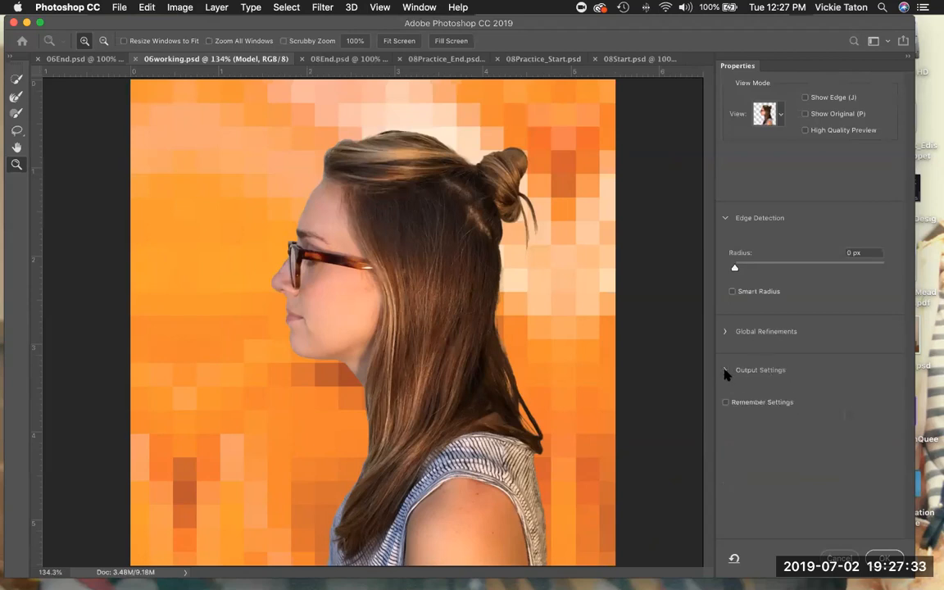
left_click(725, 371)
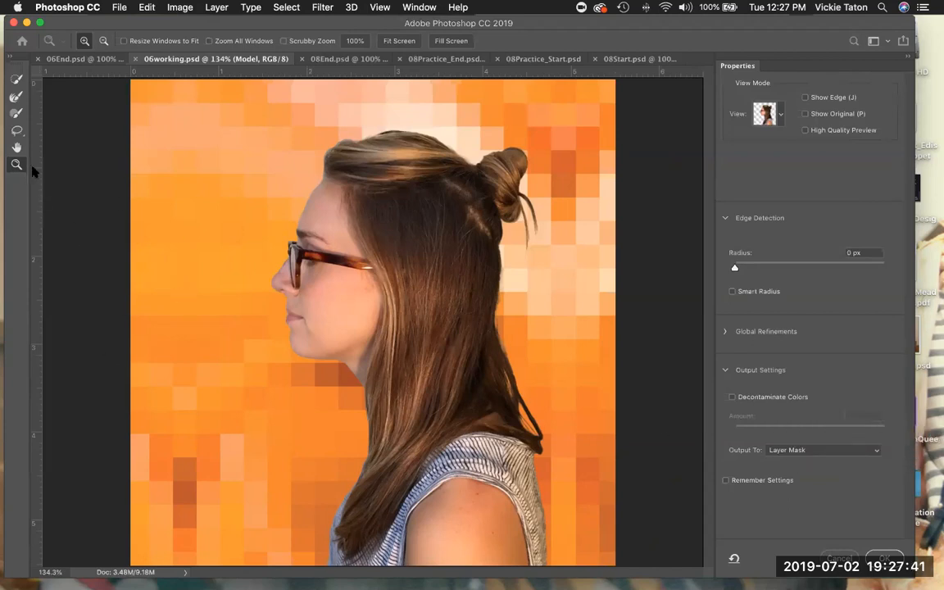
left_click(213, 284)
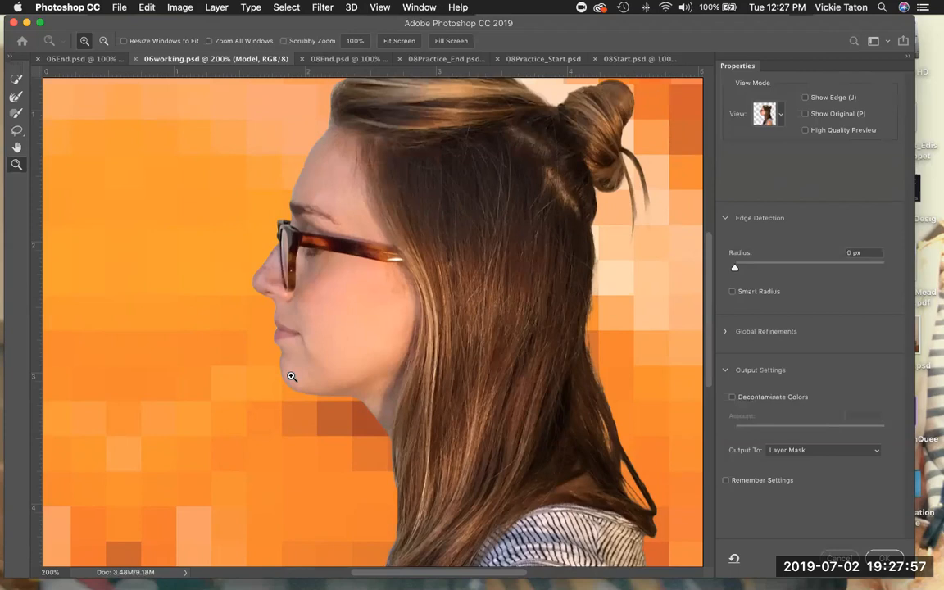
left_click(732, 398)
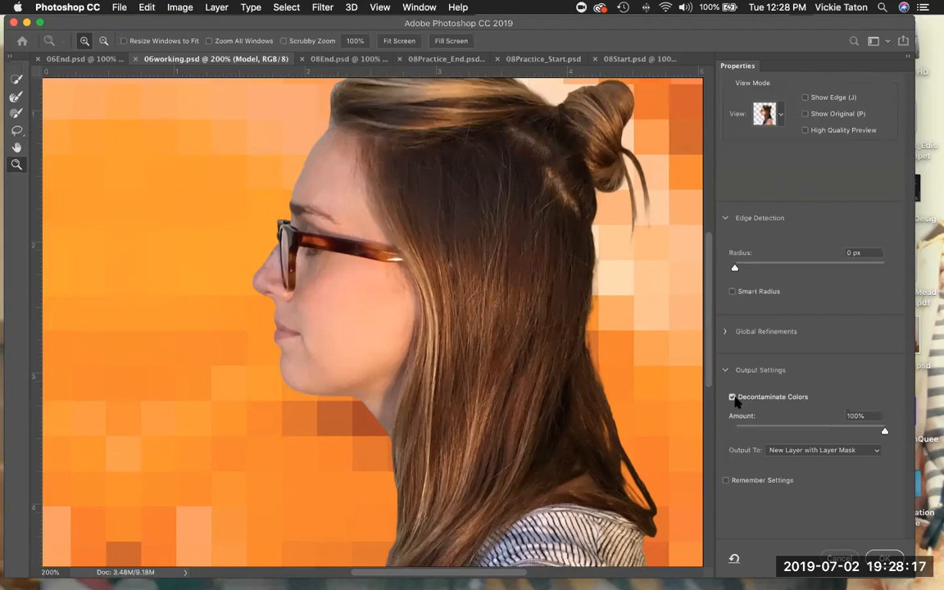
Lower Decontaminate Colors to 25% and output to a New Layer with Layer Mask, then confirm.
left_click_drag(884, 433, 771, 443)
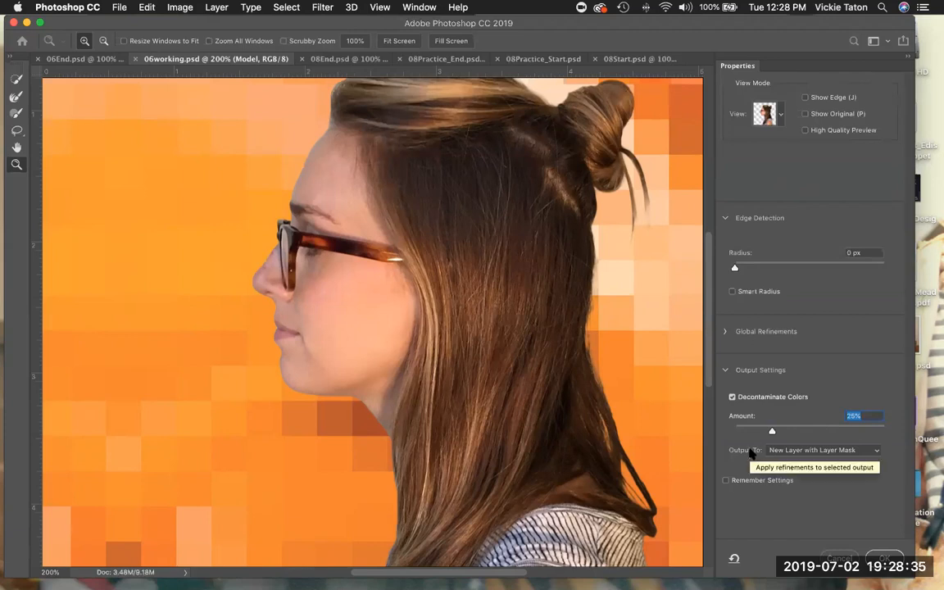
left_click(876, 454)
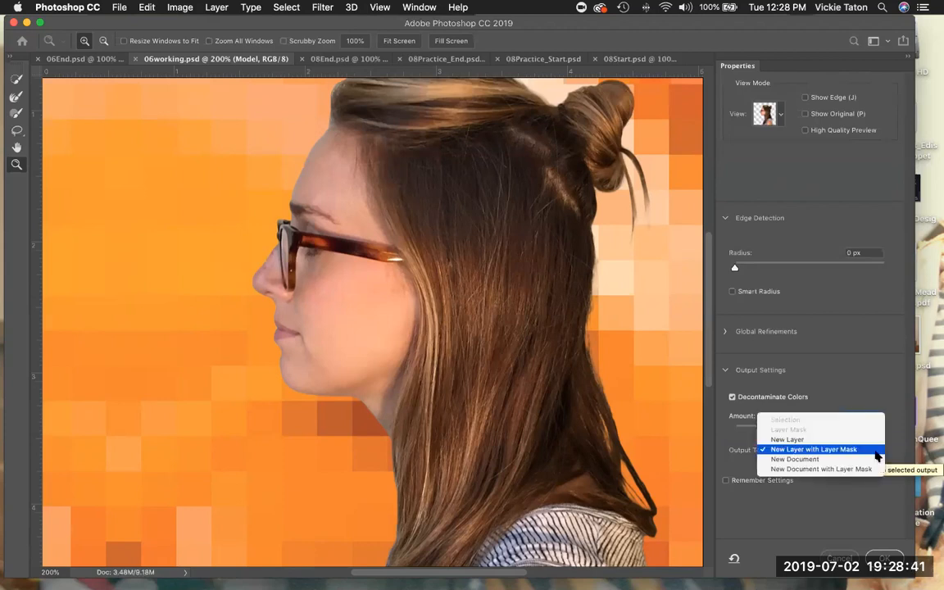
left_click(876, 456)
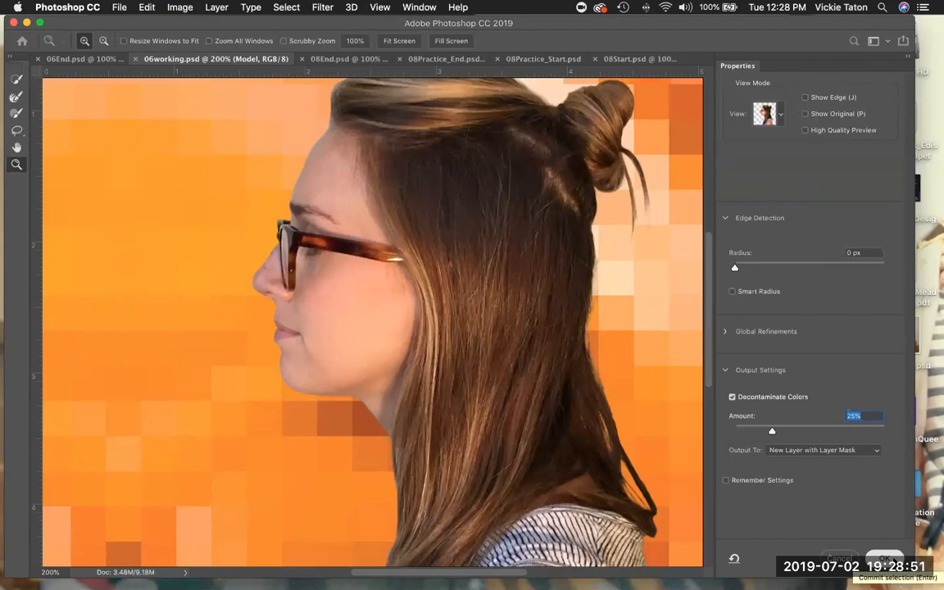
left_click(885, 558)
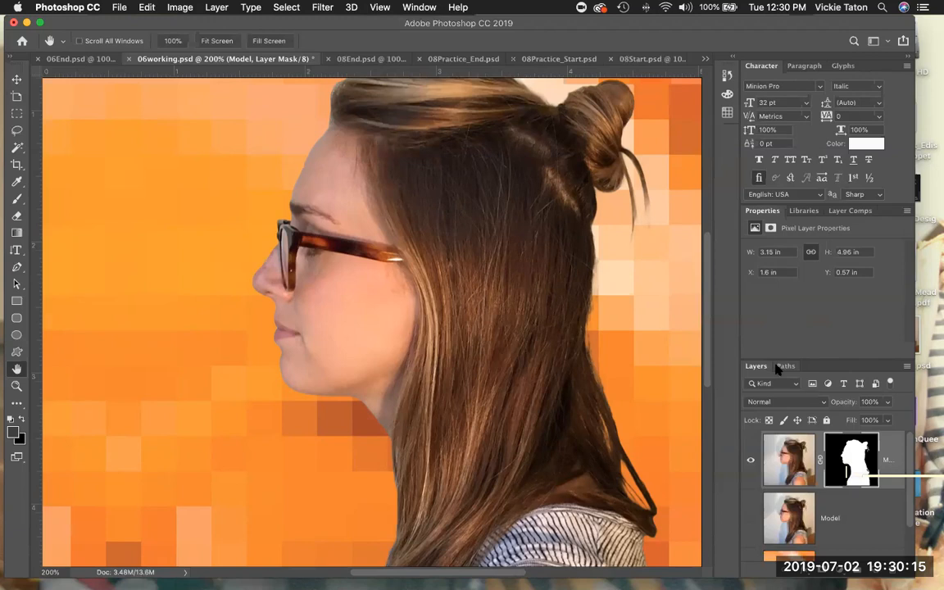
Switch to the Rectangular Marquee tool in the toolbar.
left_click(17, 115)
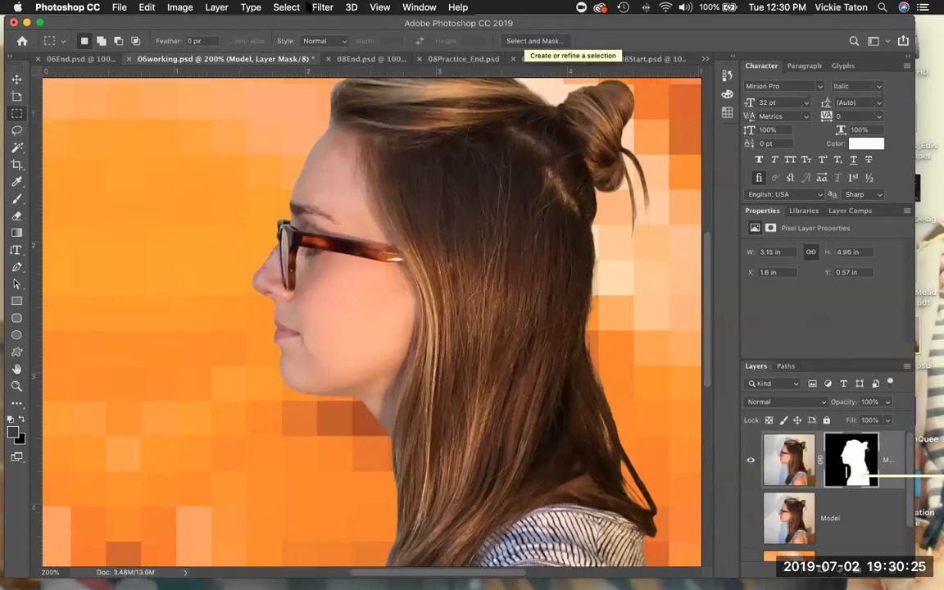
Save 06working.psd with File > Save.
left_click(287, 8)
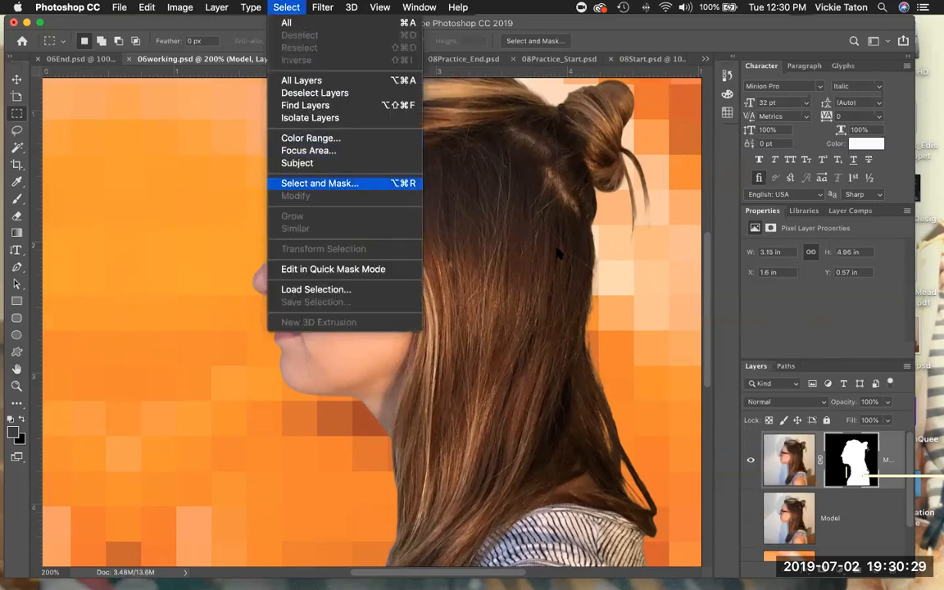
left_click(680, 325)
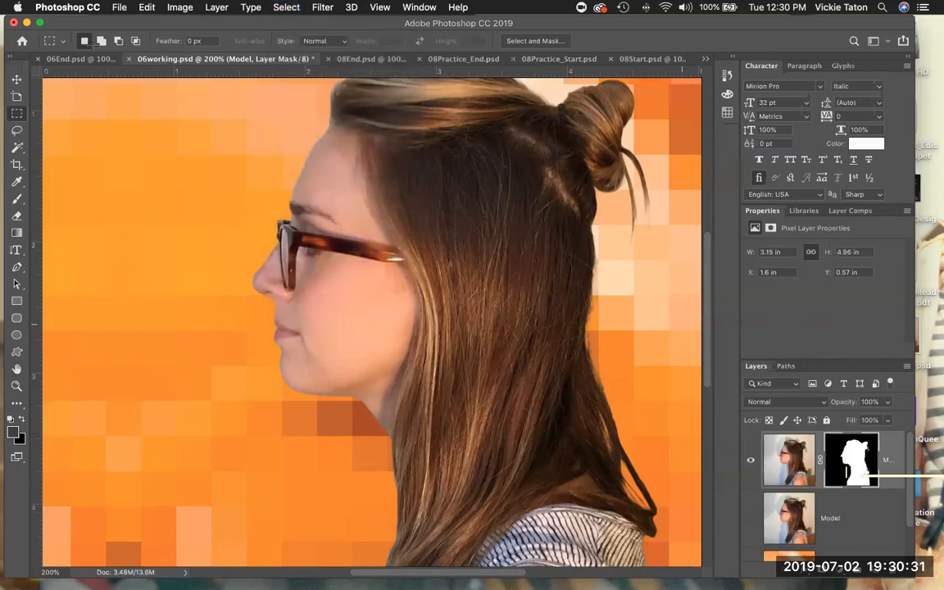
left_click(119, 8)
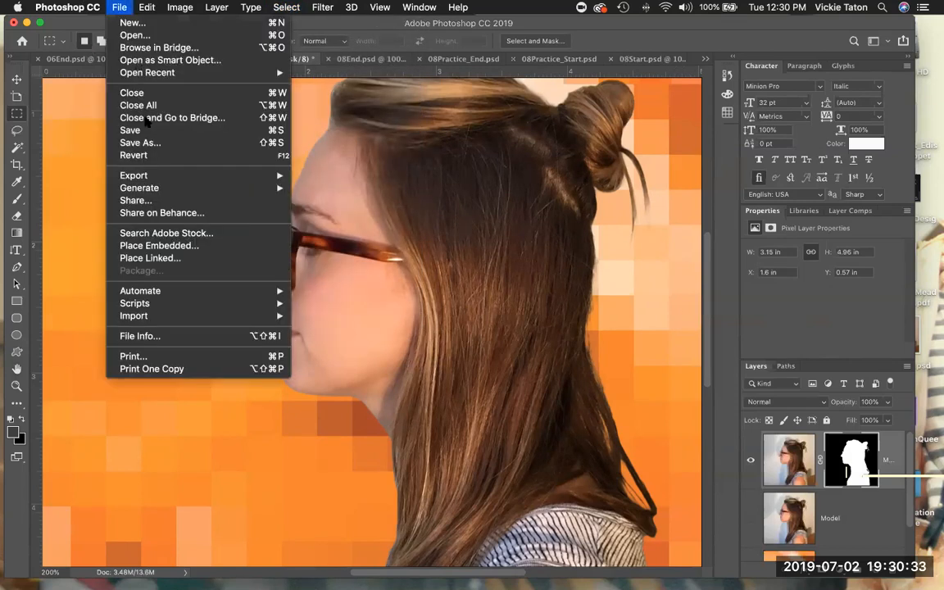
left_click(147, 132)
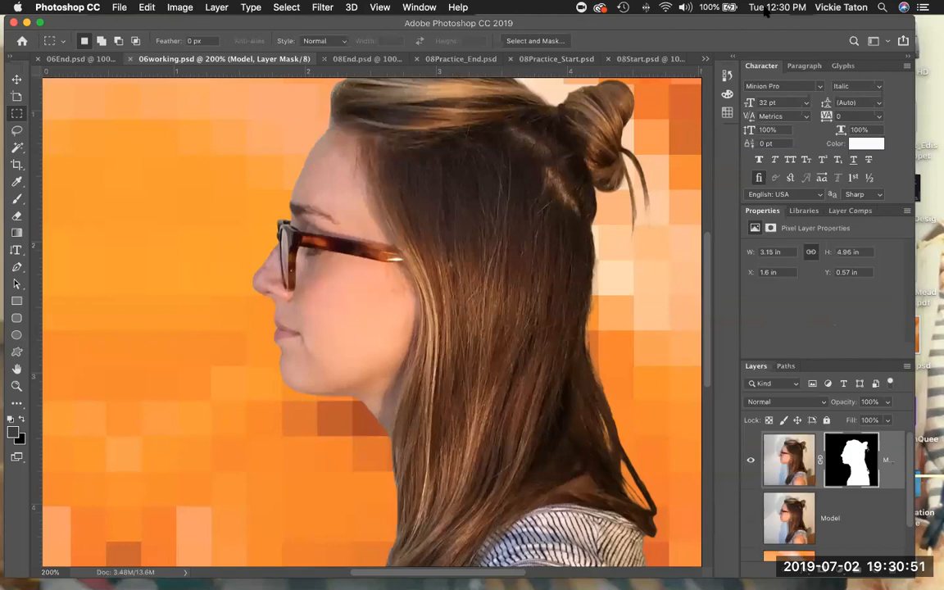
Turn off visibility of the Magazine Background layer in the Layers panel.
left_click_drag(603, 29, 528, 36)
left_click_drag(767, 5, 737, 10)
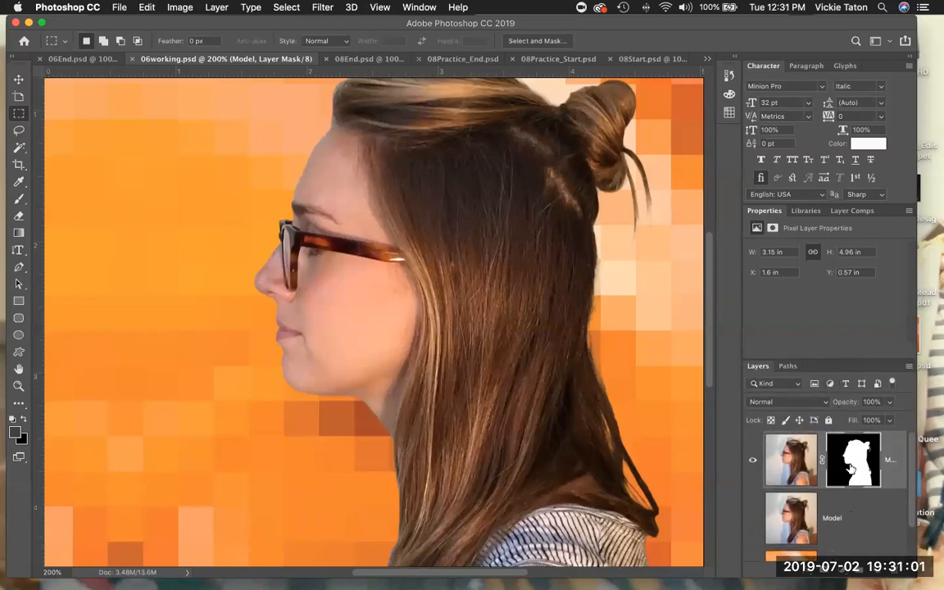
scroll(852, 469, "down", 2)
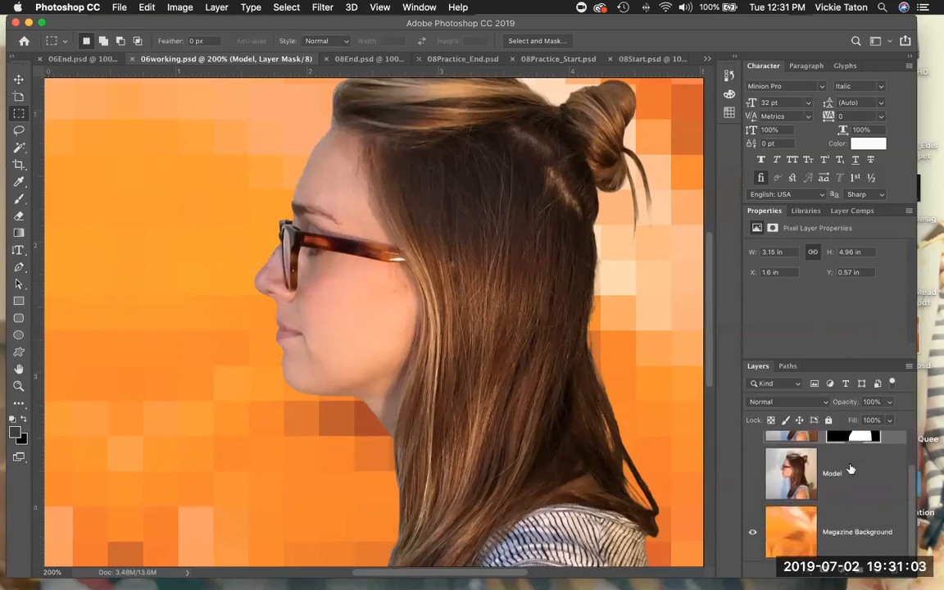
left_click(752, 532)
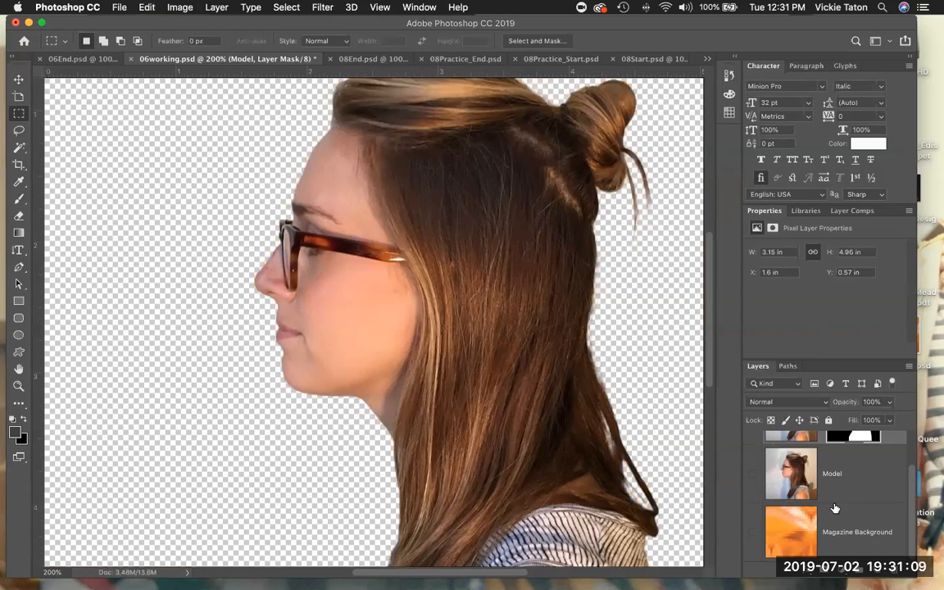
scroll(834, 509, "up", 2)
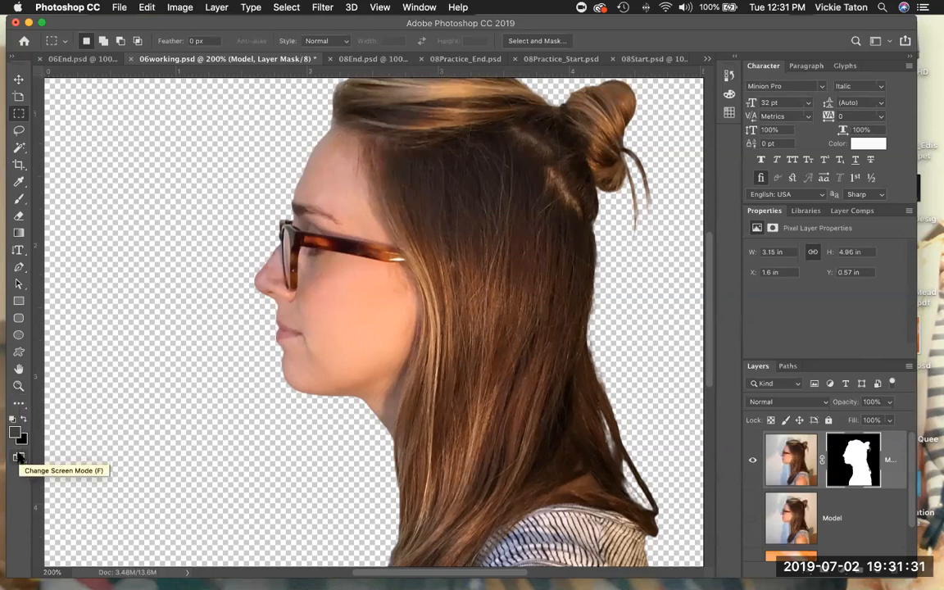
Select the Note tool and review the screen modes, keeping Standard Screen Mode.
left_click(21, 405)
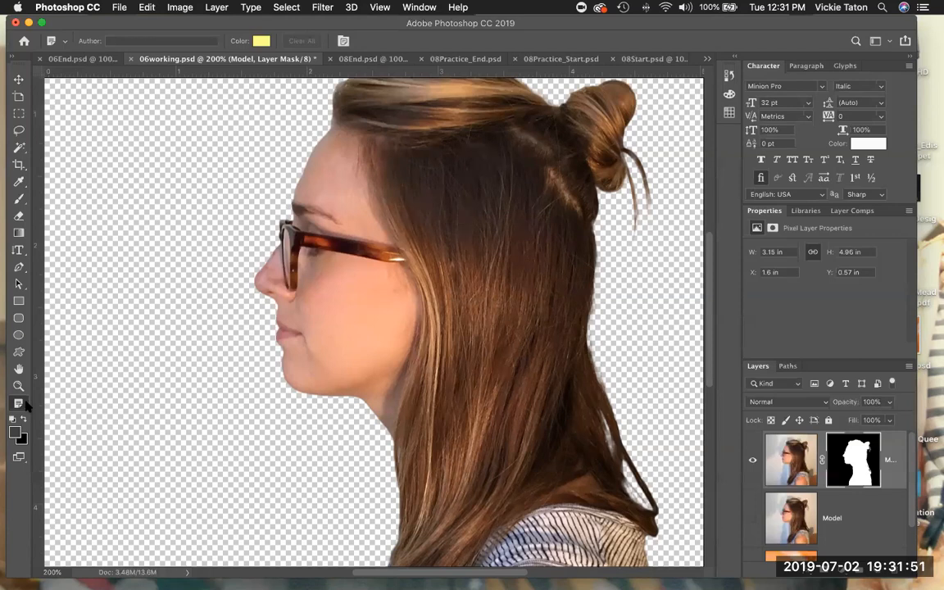
right_click(25, 463)
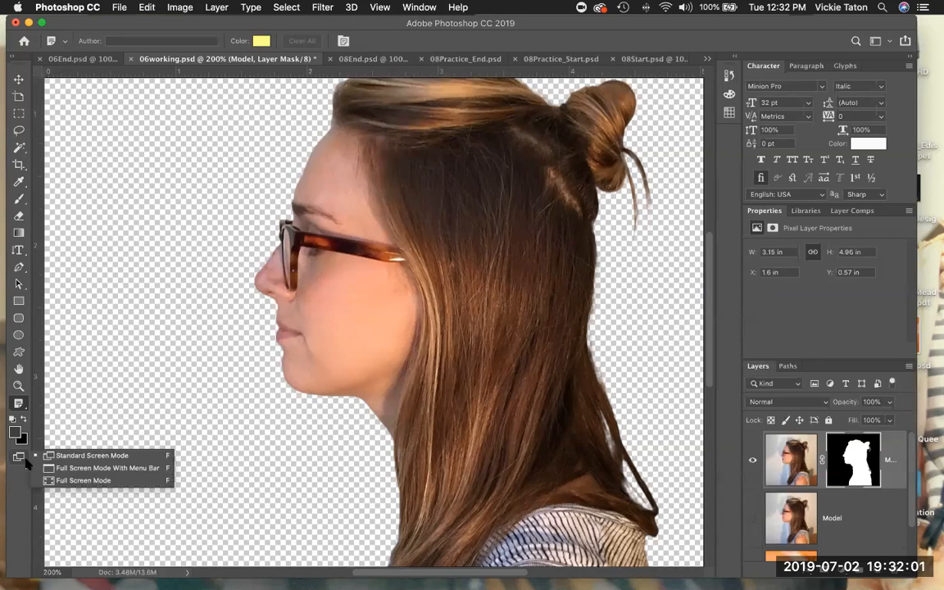
left_click(25, 459)
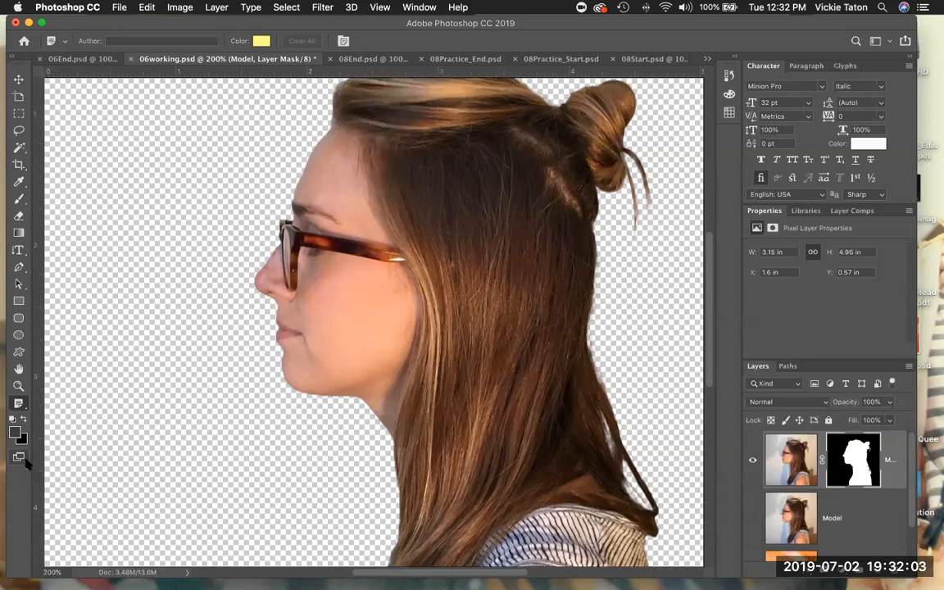
left_click(26, 408)
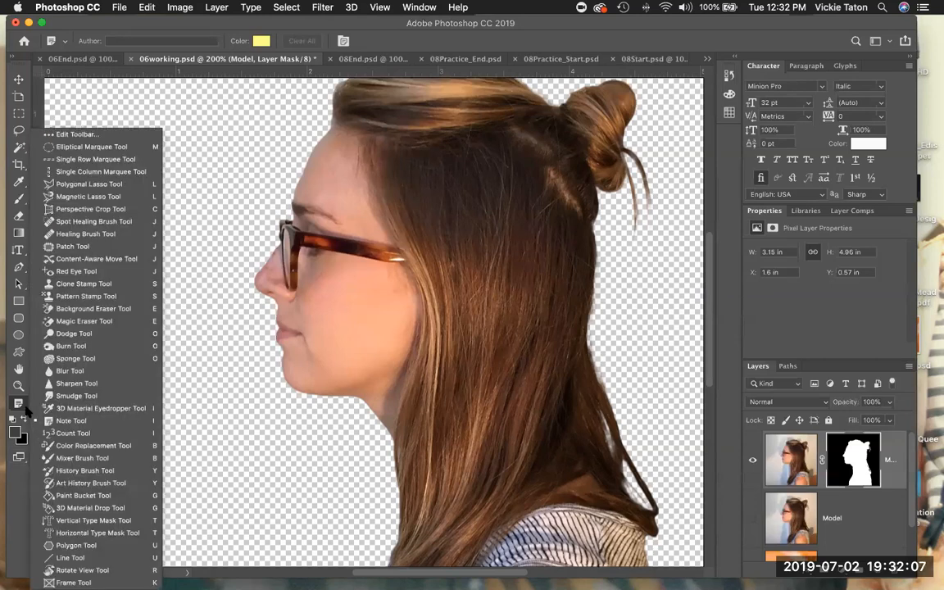
left_click(25, 407)
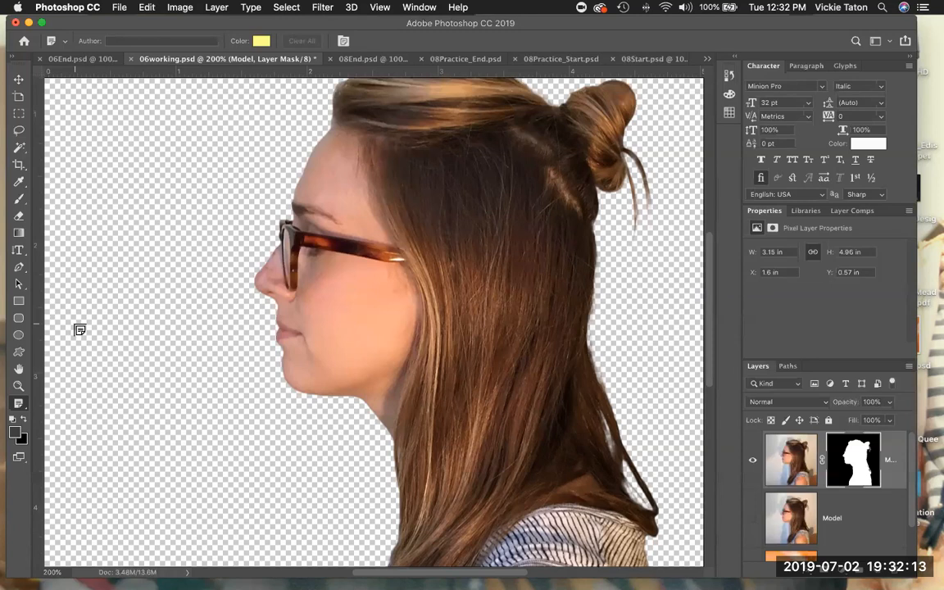
scroll(639, 440, "down", 3)
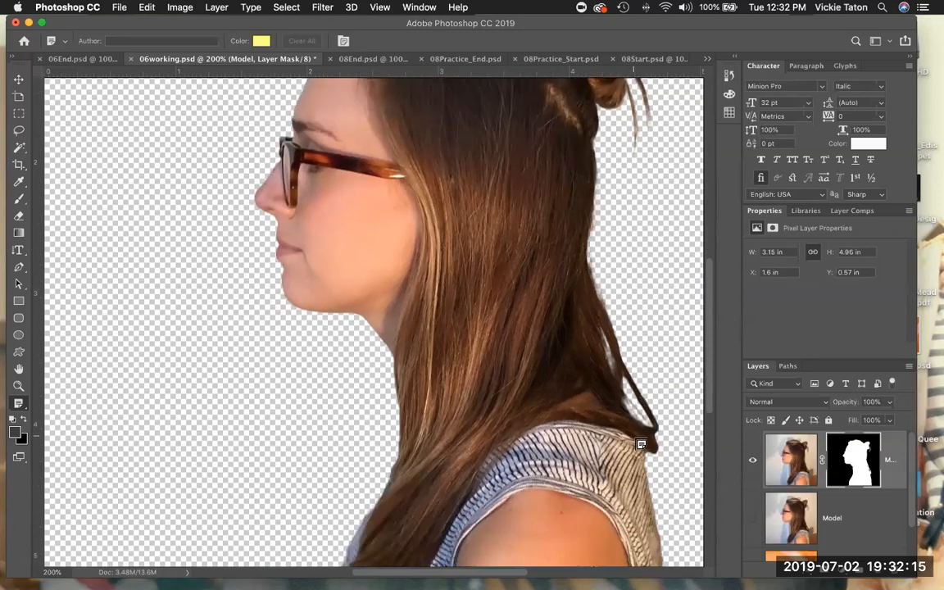
scroll(651, 442, "up", 2)
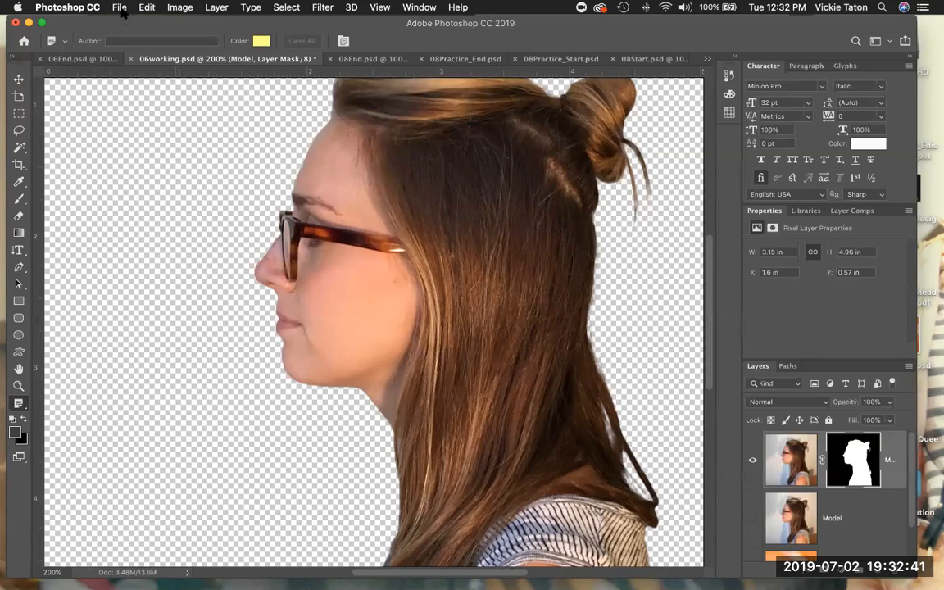
left_click(147, 7)
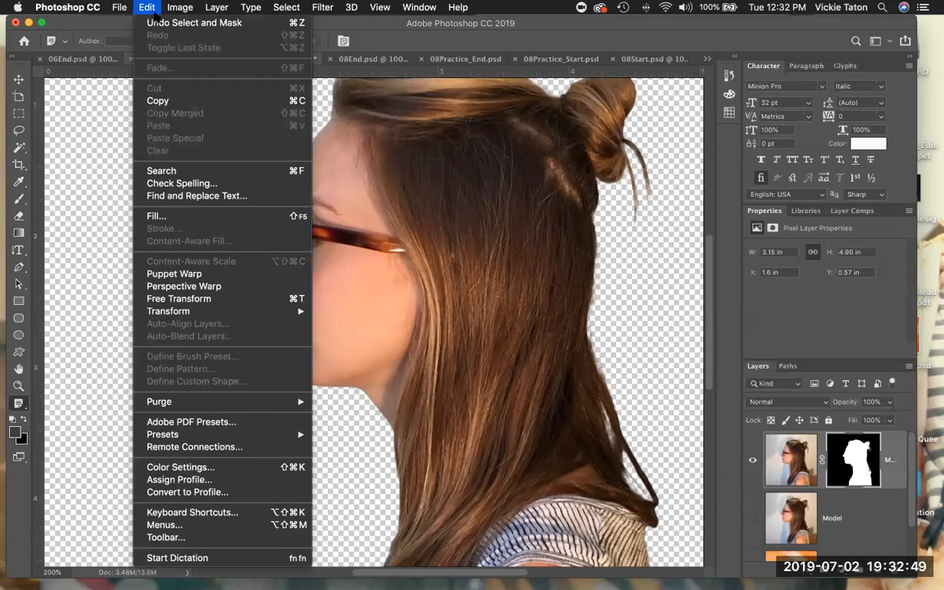
mouse_move(174, 10)
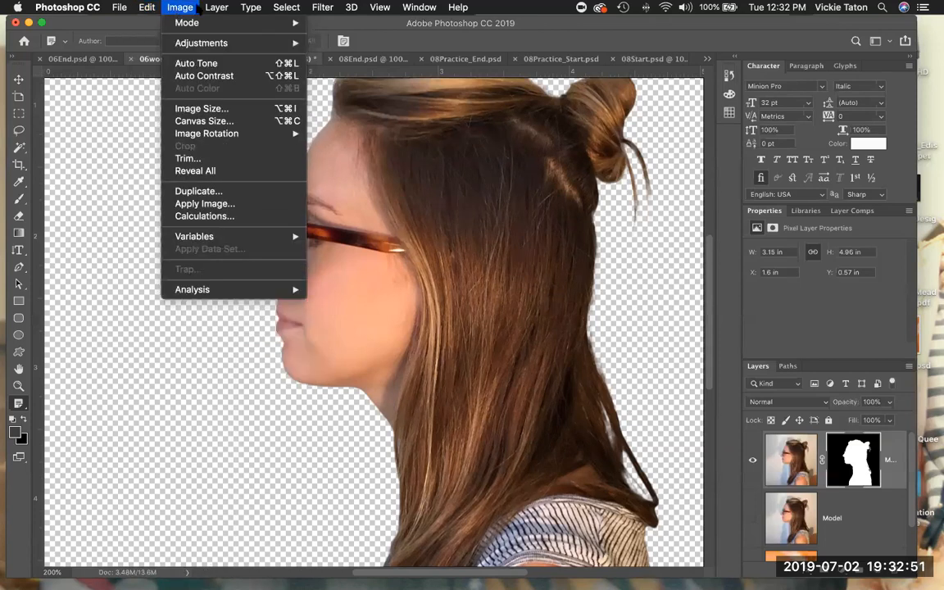
mouse_move(212, 9)
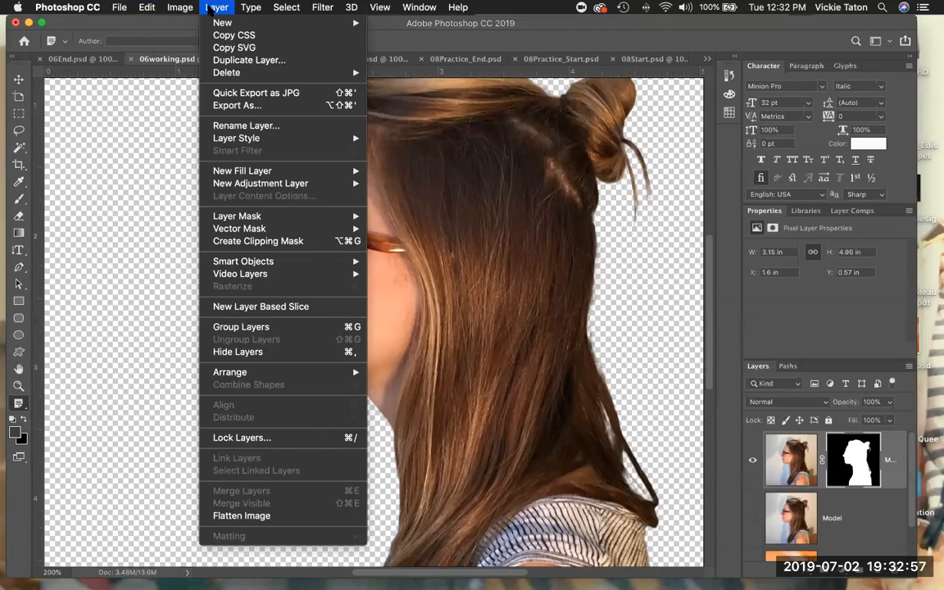
mouse_move(244, 221)
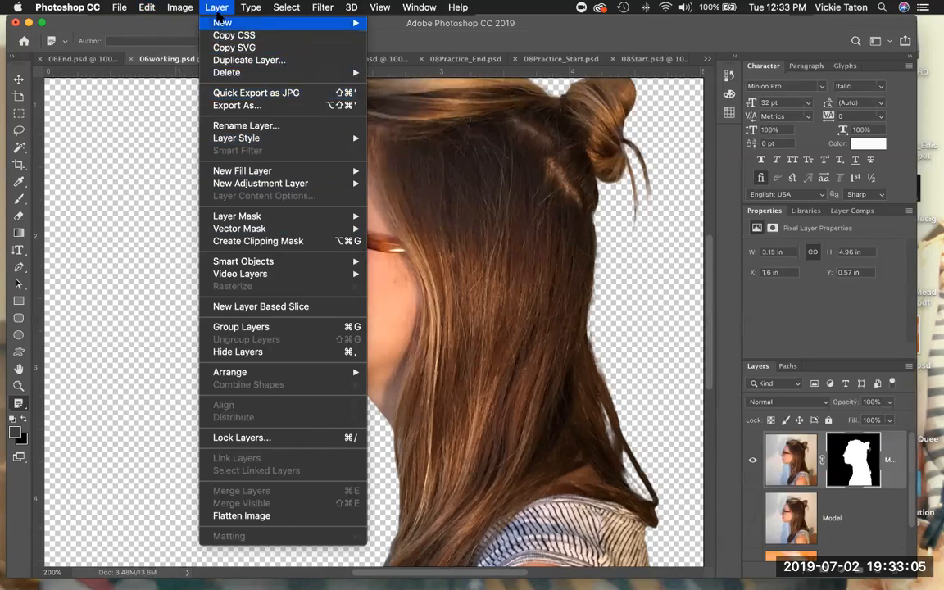
mouse_move(380, 8)
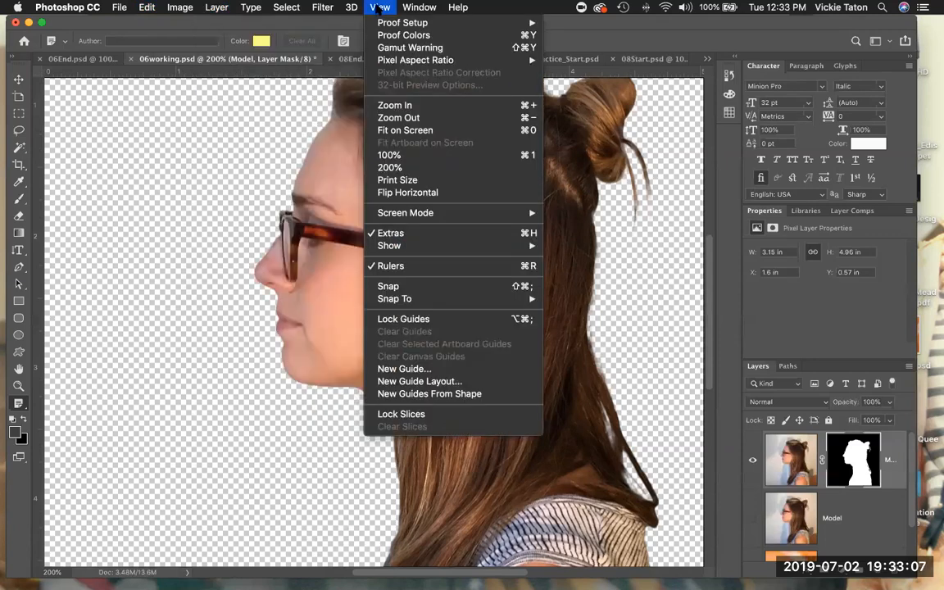
mouse_move(419, 10)
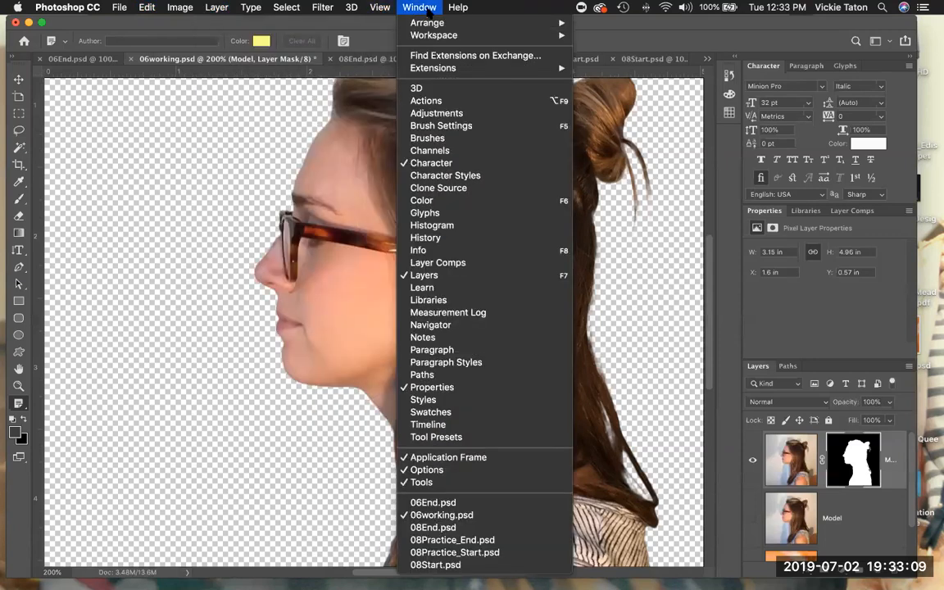
left_click(510, 20)
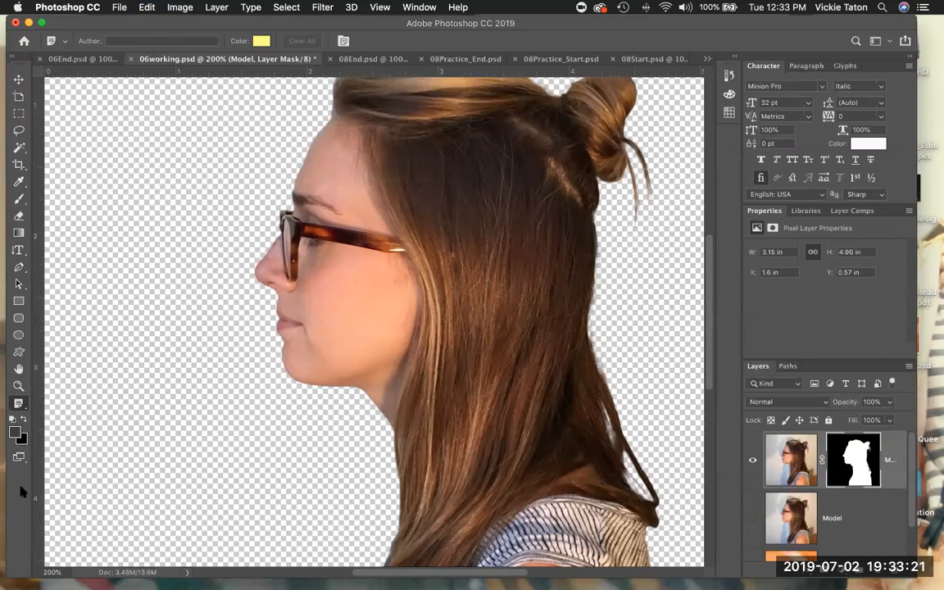
Check the mask's density and feather, then target the Model photo thumbnail and pick the Brush Tool.
left_click(790, 470)
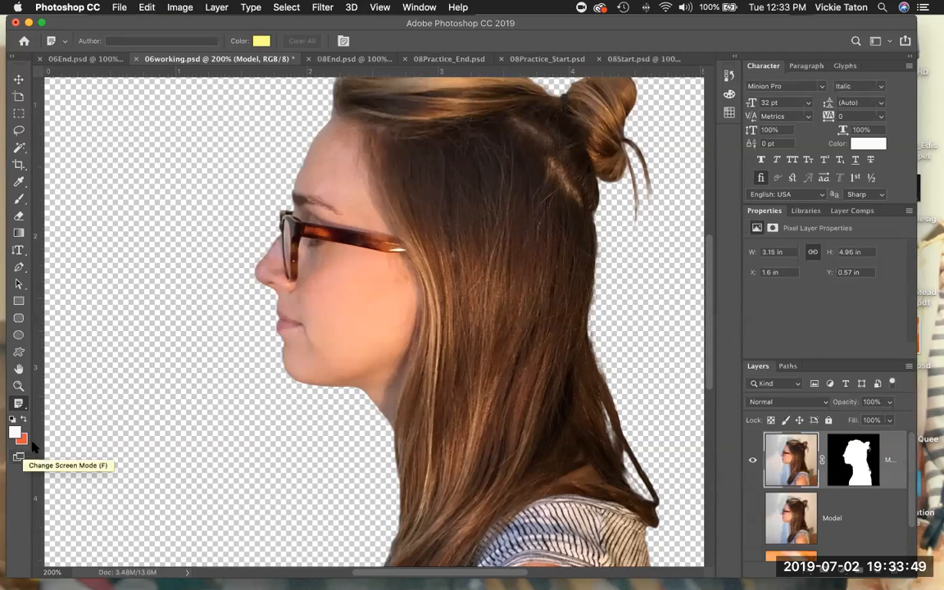
left_click(773, 229)
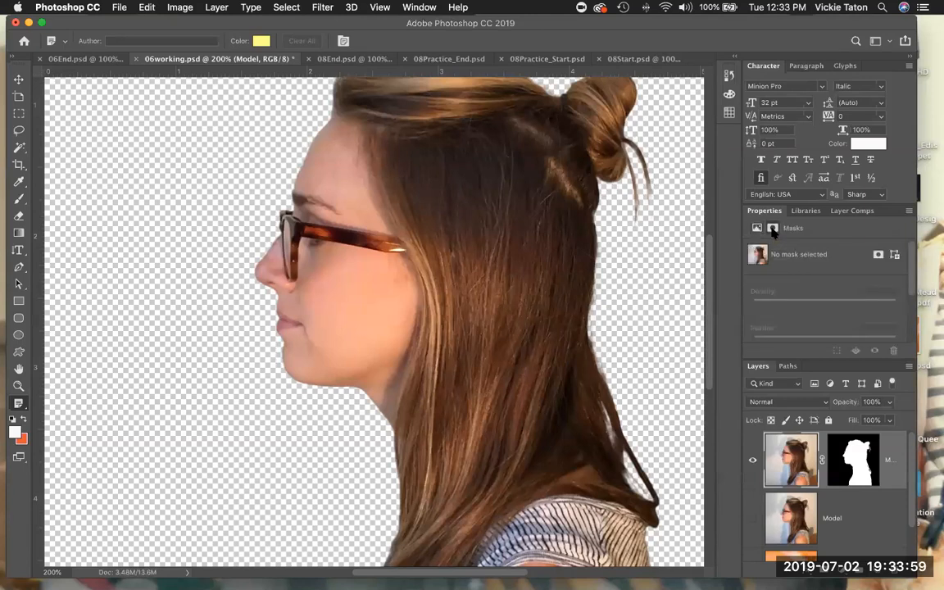
left_click(877, 256)
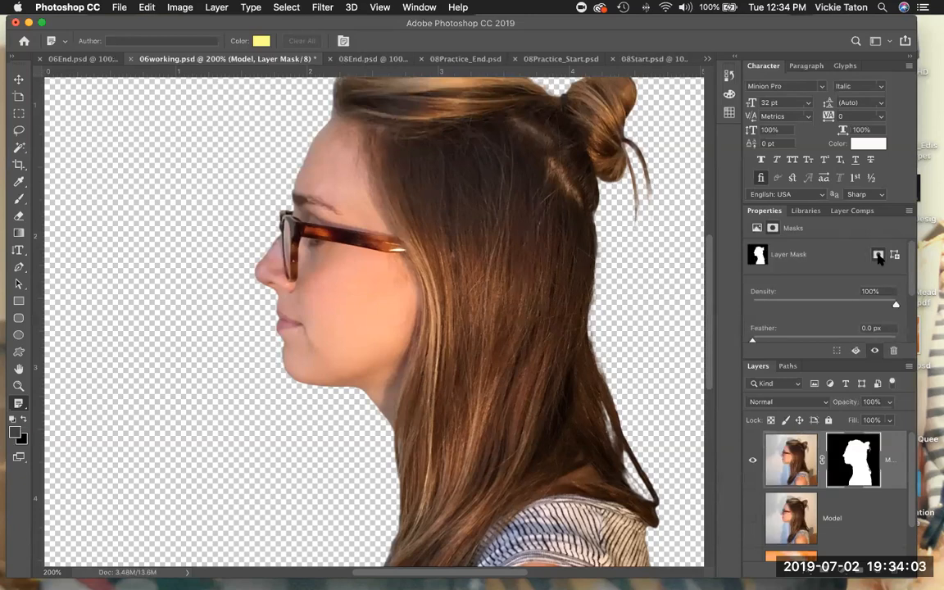
left_click(757, 229)
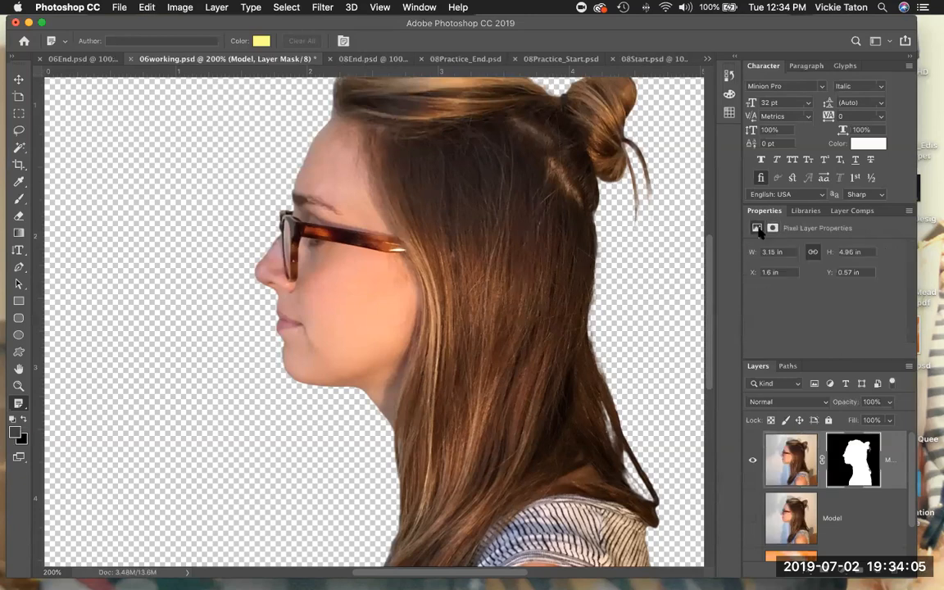
left_click(797, 471)
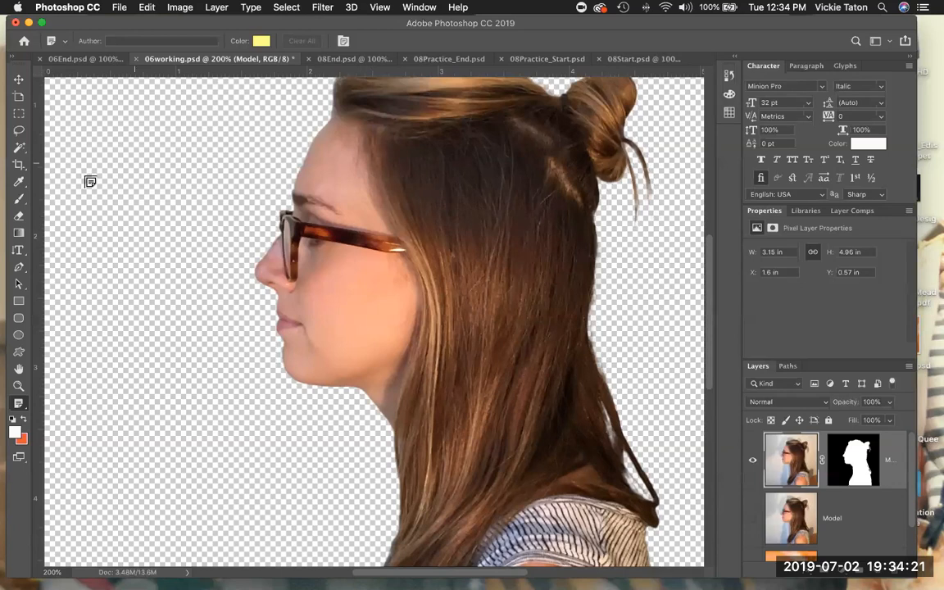
left_click(27, 205)
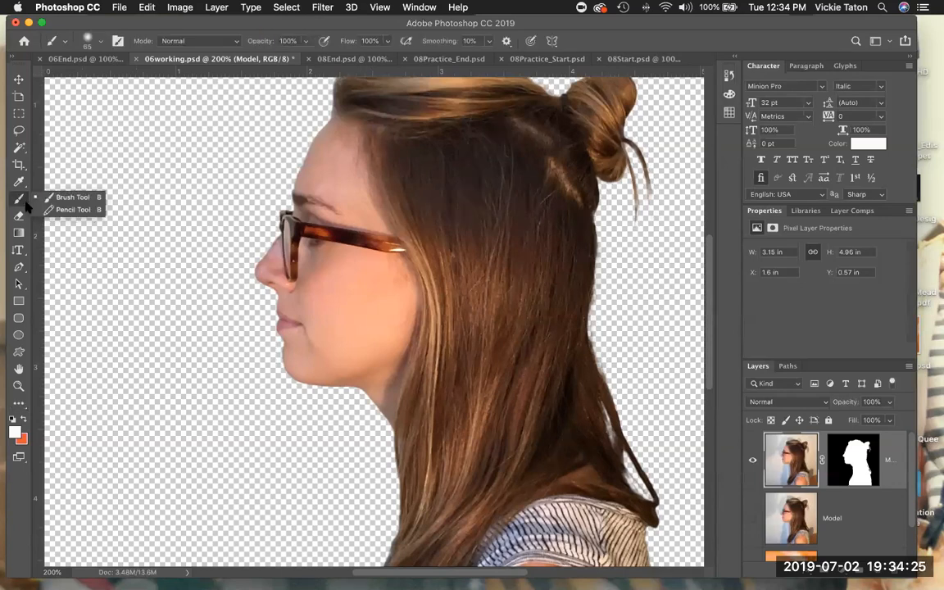
Switch the screen mode to Full Screen Mode With Menu Bar.
left_click(27, 205)
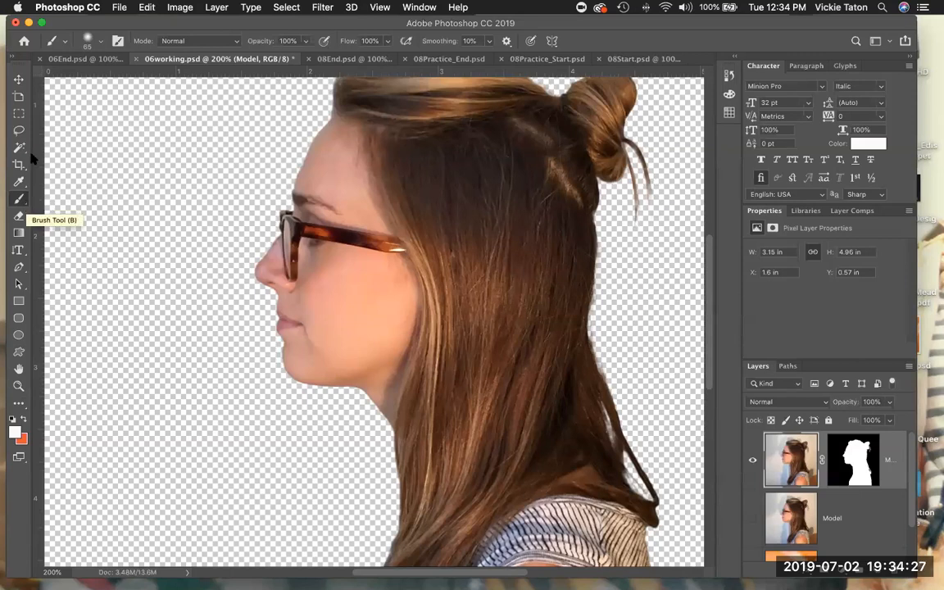
left_click(24, 462)
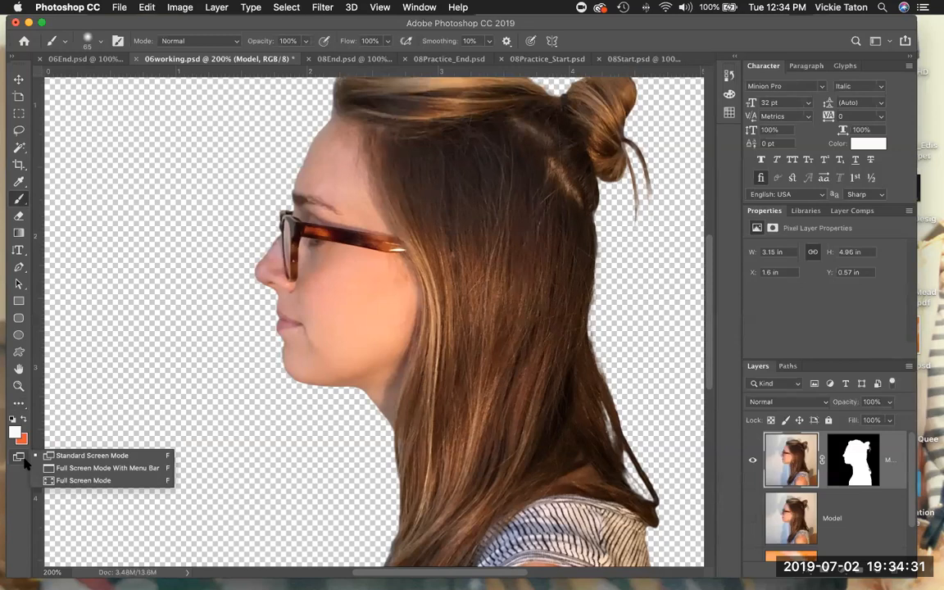
left_click(23, 460)
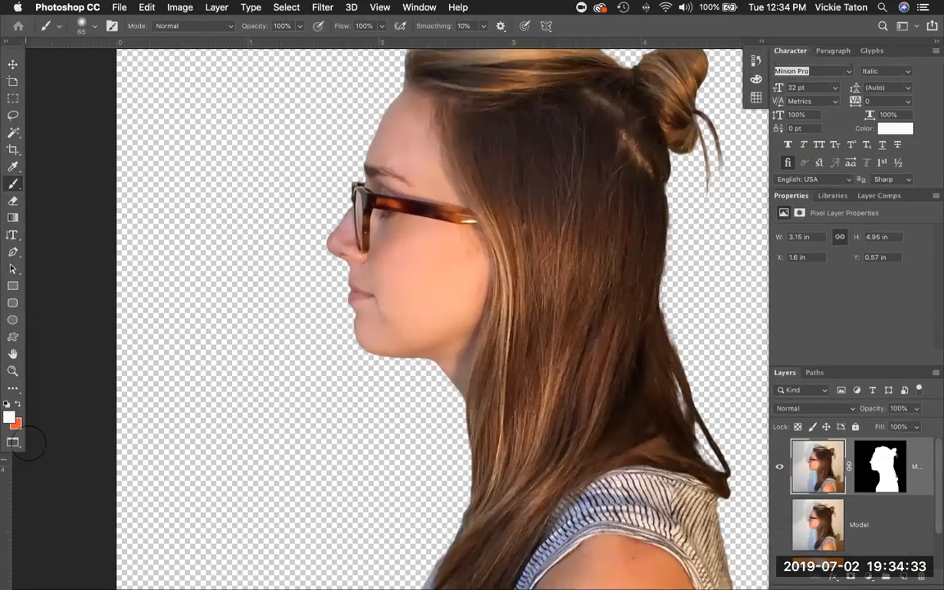
scroll(57, 350, "up", 5)
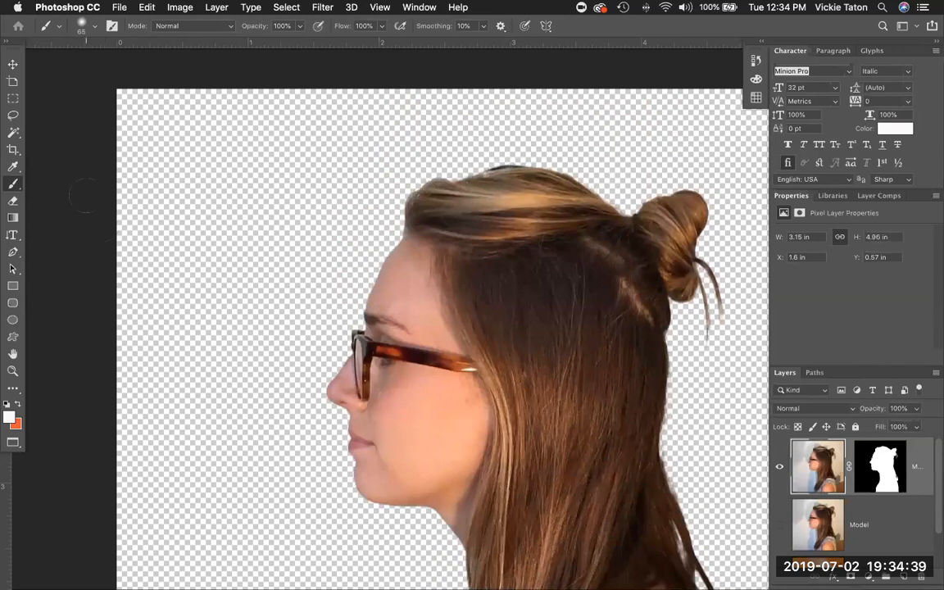
scroll(85, 197, "up", 1)
scroll(84, 197, "down", 3)
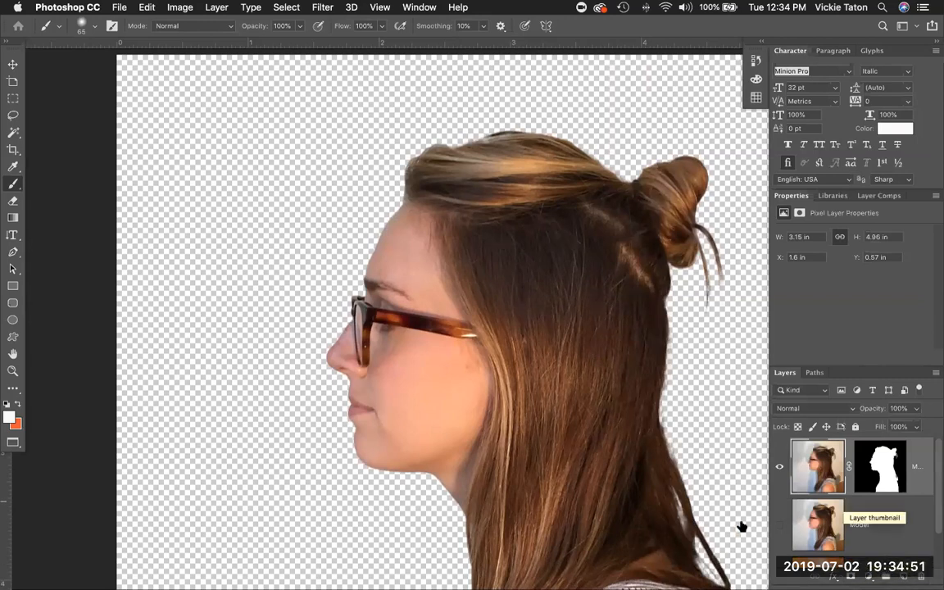
Fit the whole image on screen with View > Fit on Screen.
left_click(376, 7)
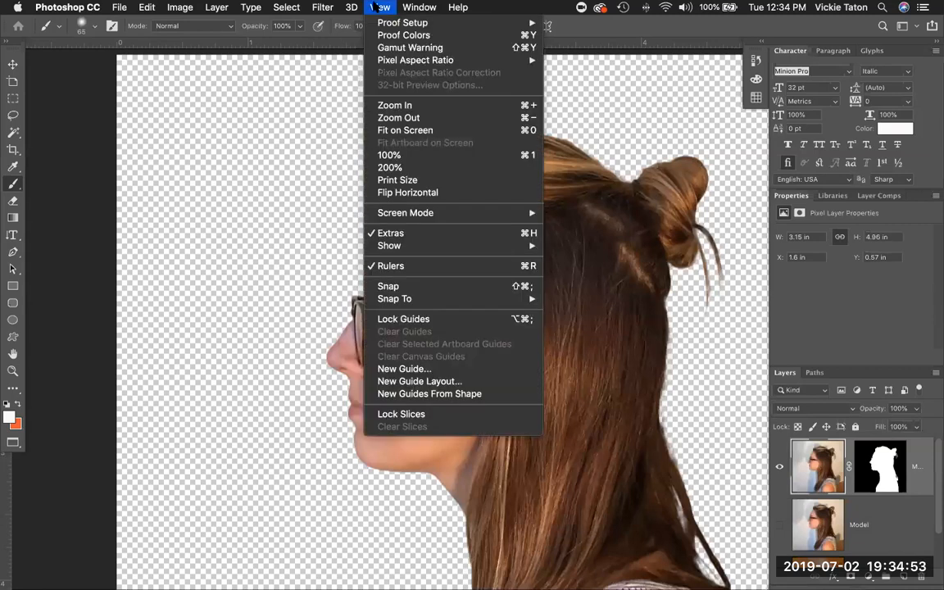
mouse_move(415, 215)
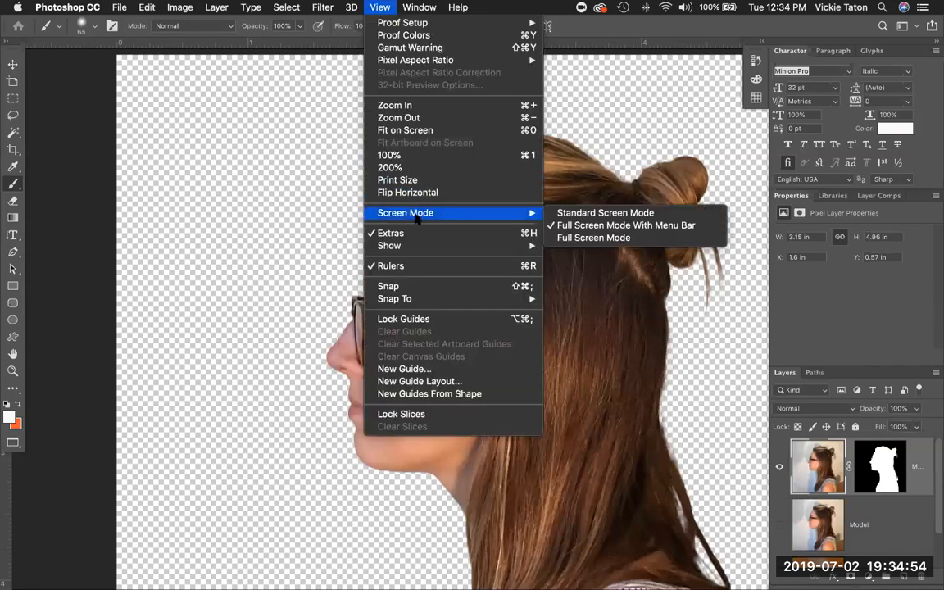
left_click(402, 130)
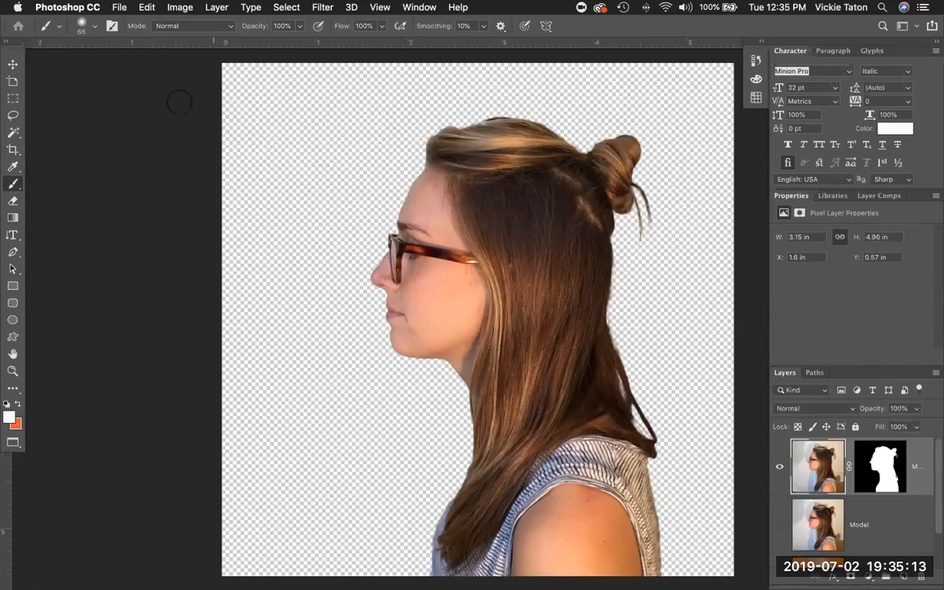
Choose the Paint Bucket Tool from the extra tools list.
left_click(19, 392)
left_click(22, 397)
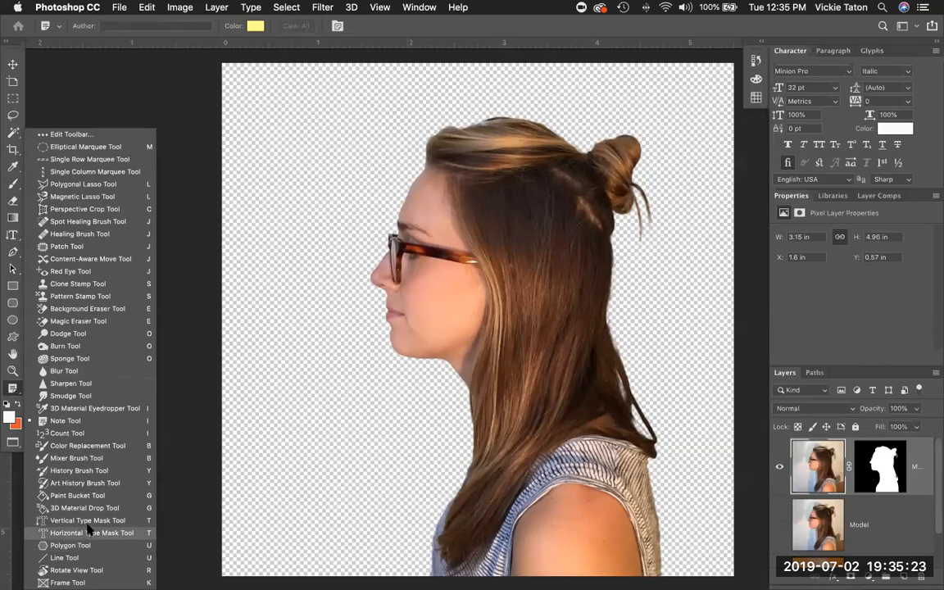
left_click(78, 495)
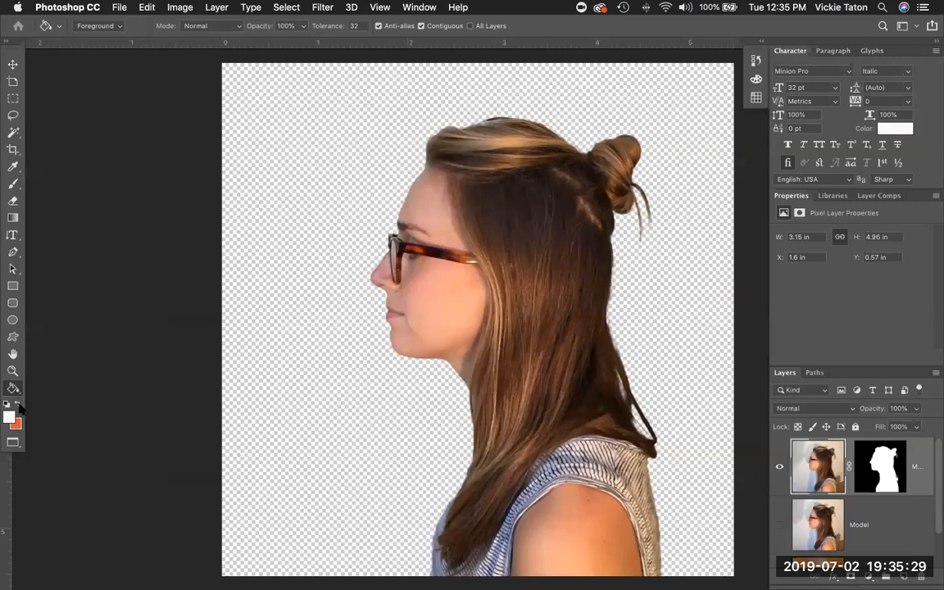
Bring up the Window > Workspace list, leaving the screen mode unchanged.
left_click(15, 444)
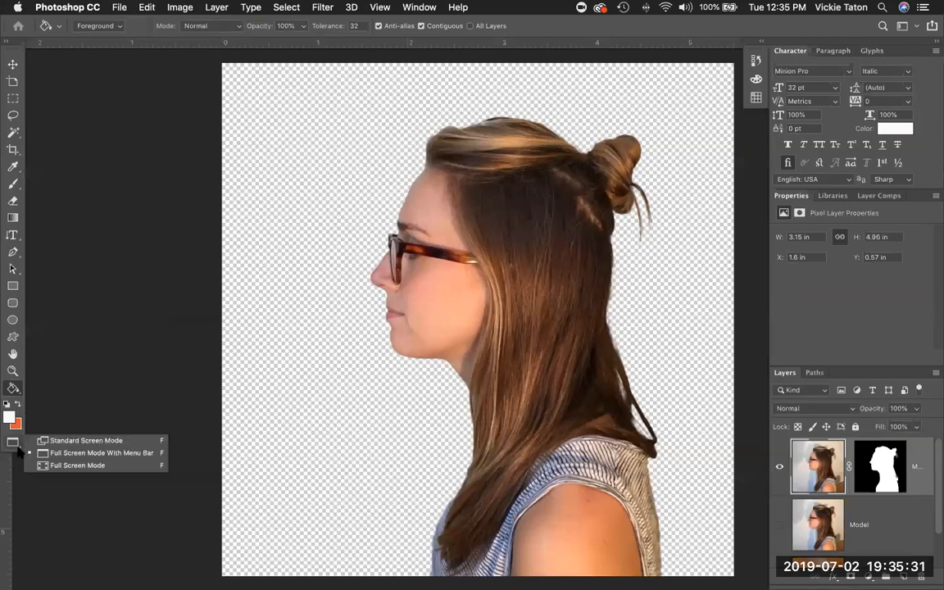
left_click(18, 449)
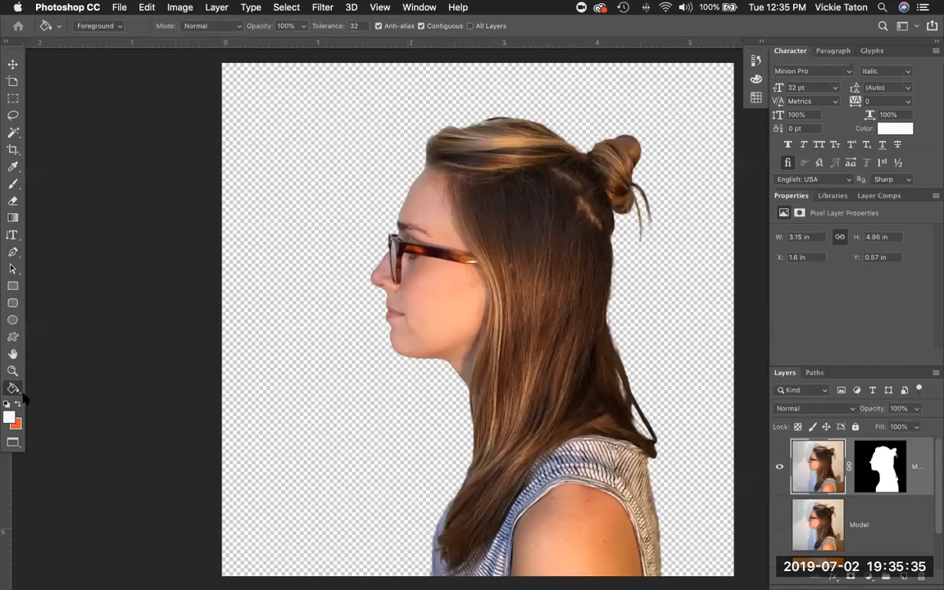
left_click(419, 8)
mouse_move(541, 35)
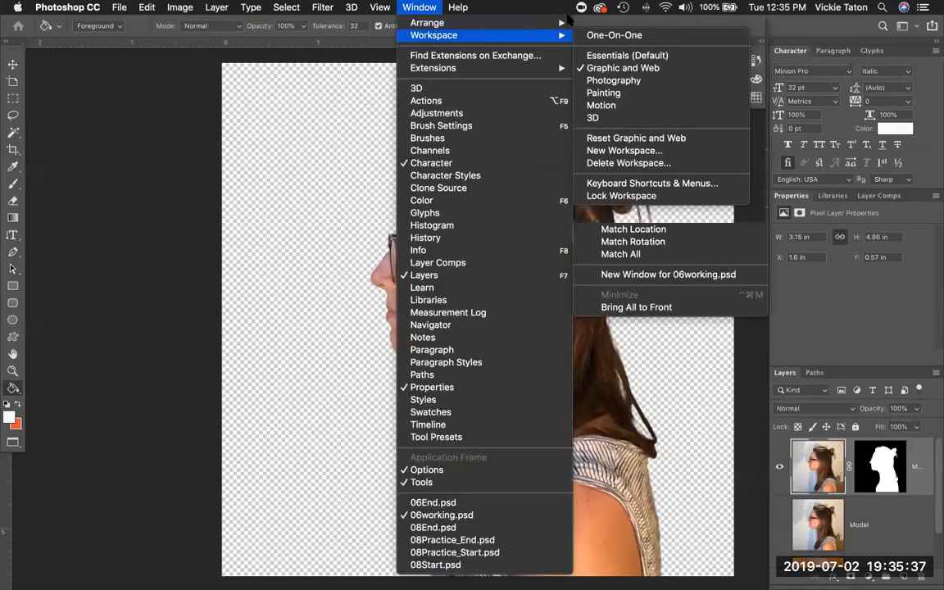
Reset the workspace to Essentials (Default).
left_click(616, 55)
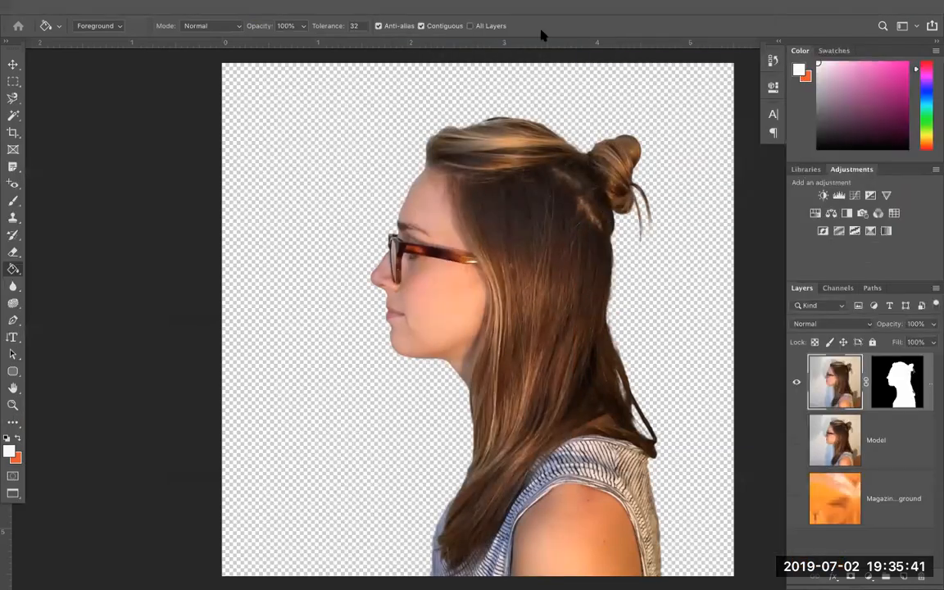
left_click(420, 9)
mouse_move(427, 37)
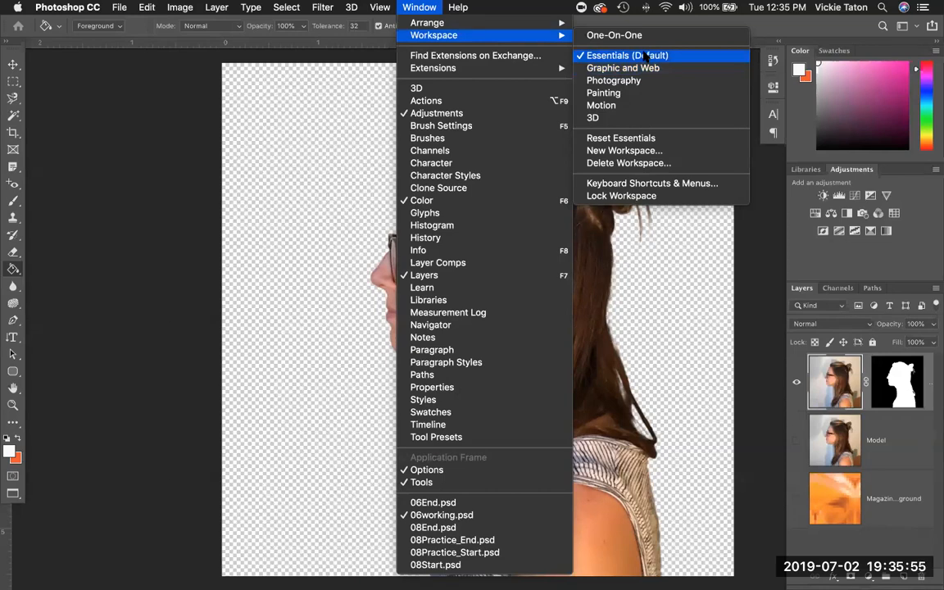
left_click(648, 55)
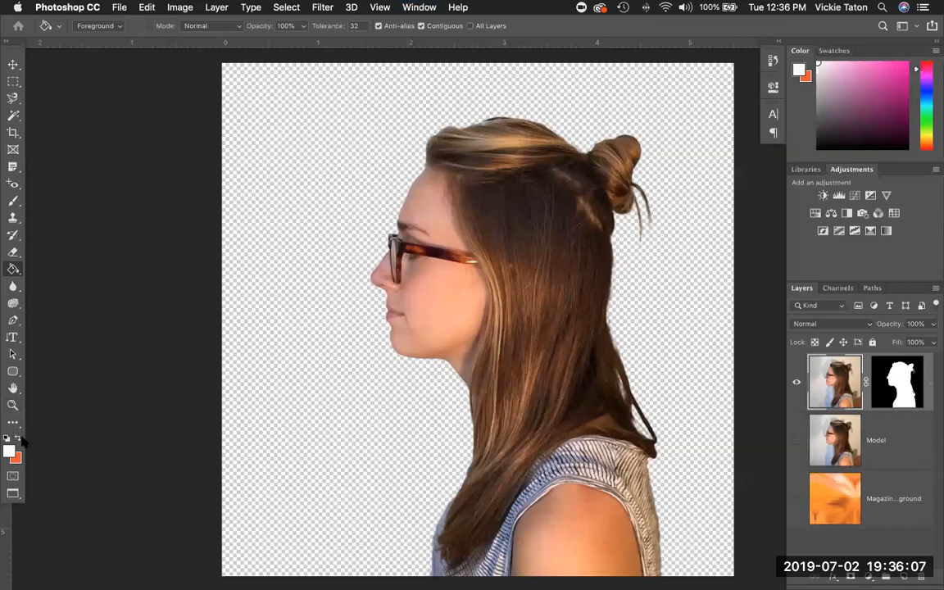
Toggle Quick Mask mode on and off, finishing in Quick Mask mode.
left_click(13, 476)
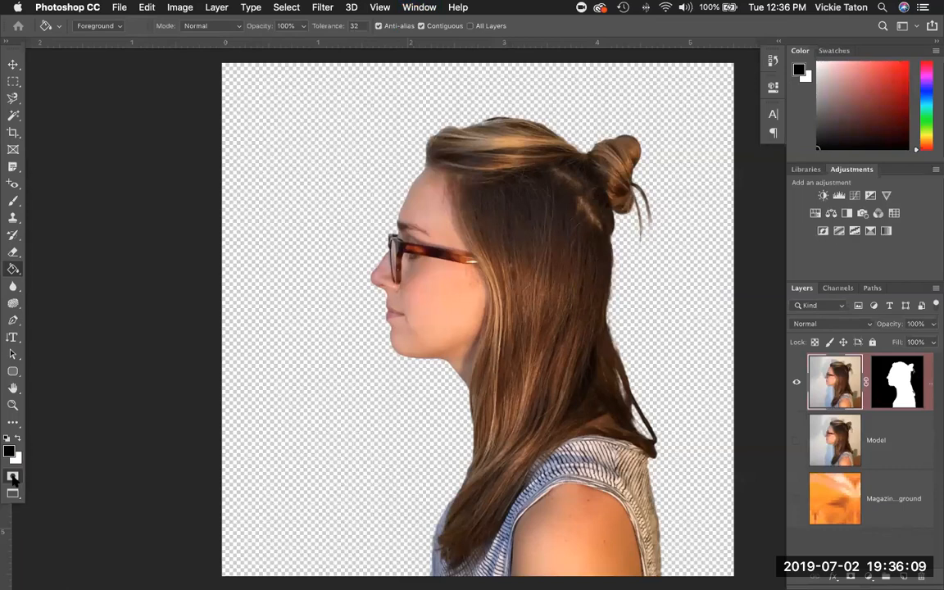
left_click(13, 477)
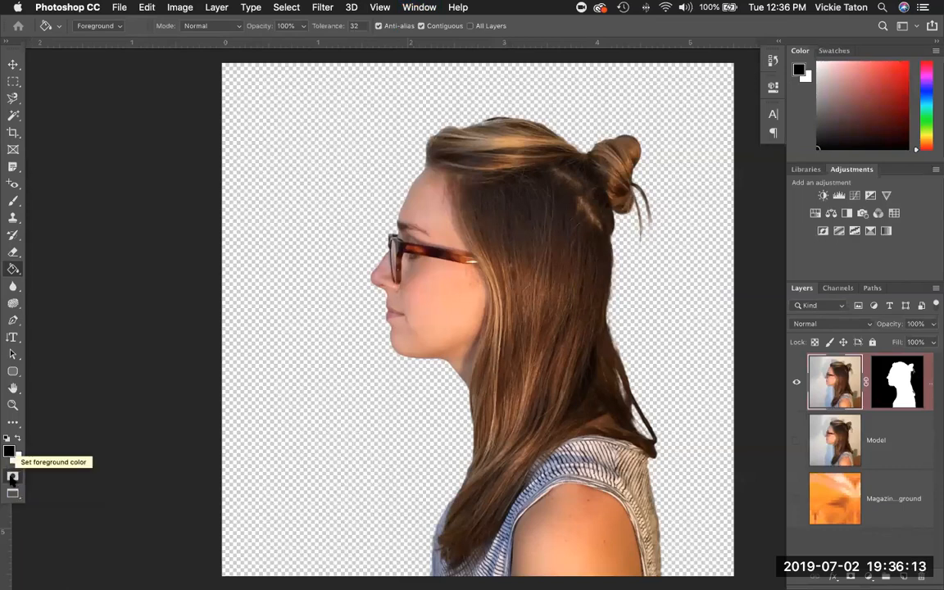
left_click(13, 477)
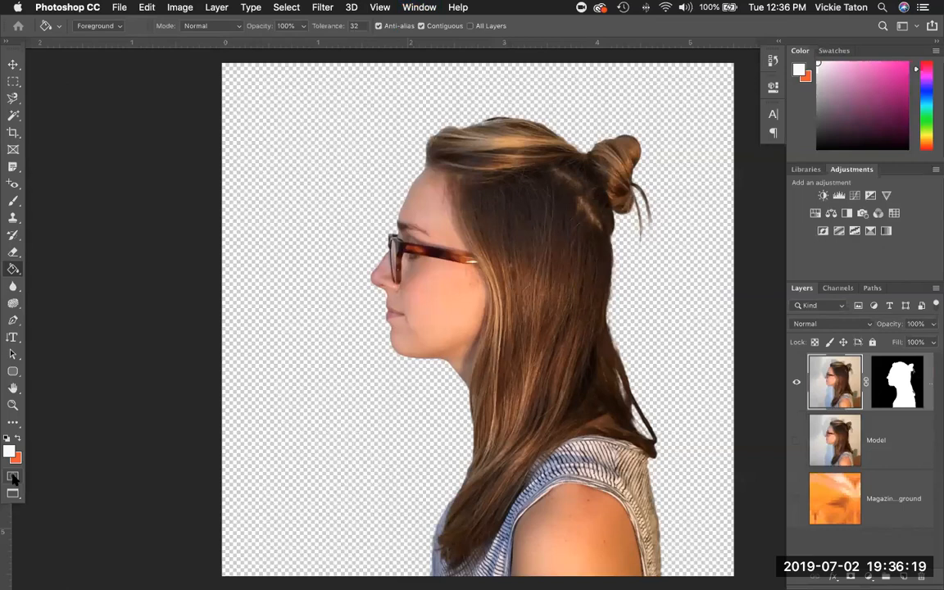
left_click(12, 478)
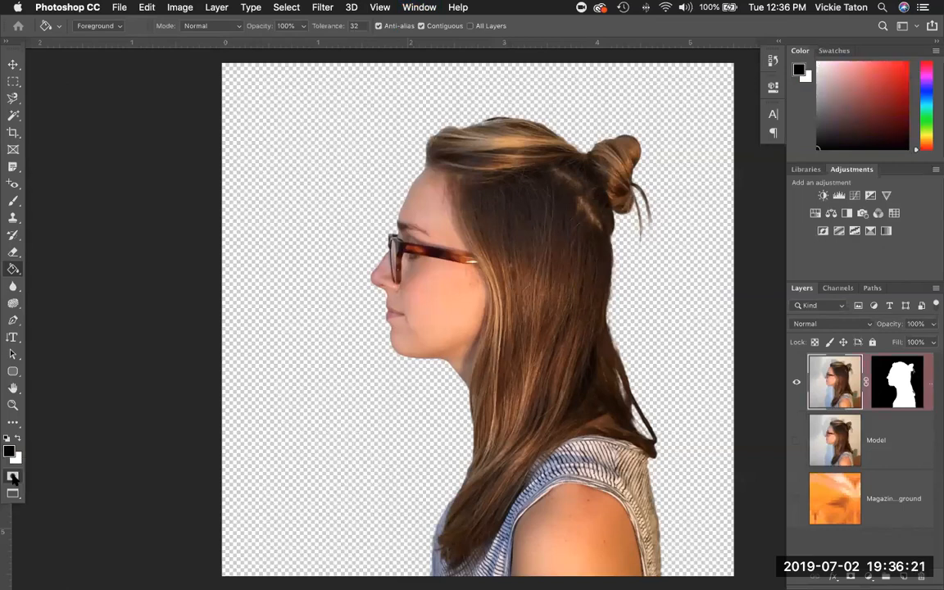
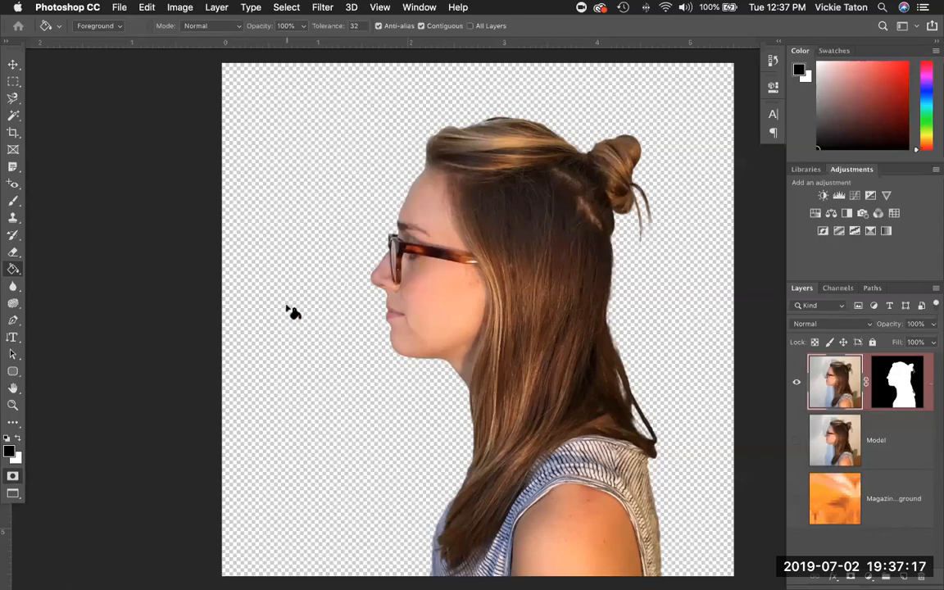
Switch to the Brush tool and set it to 33 px size with 20% hardness.
left_click(14, 201)
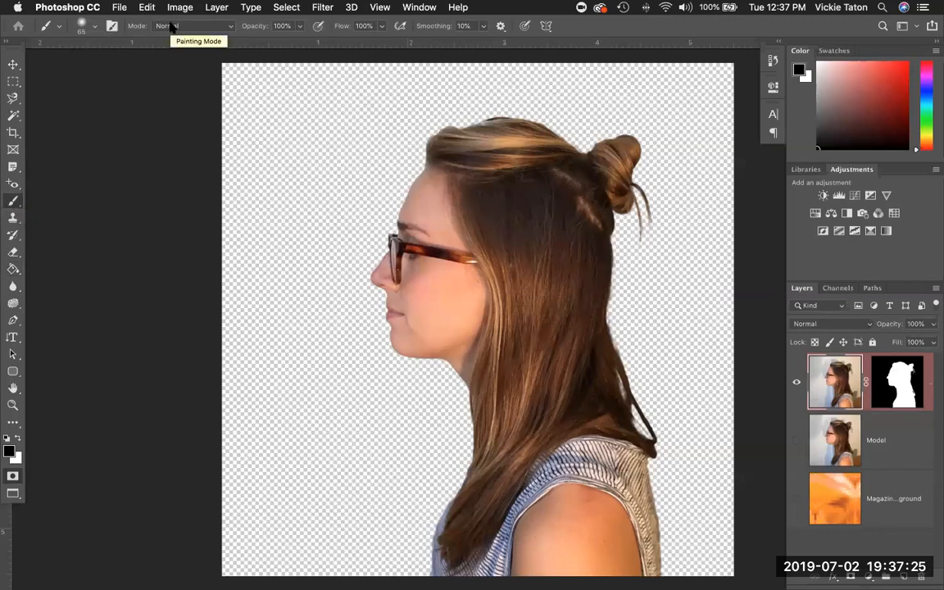
left_click(95, 28)
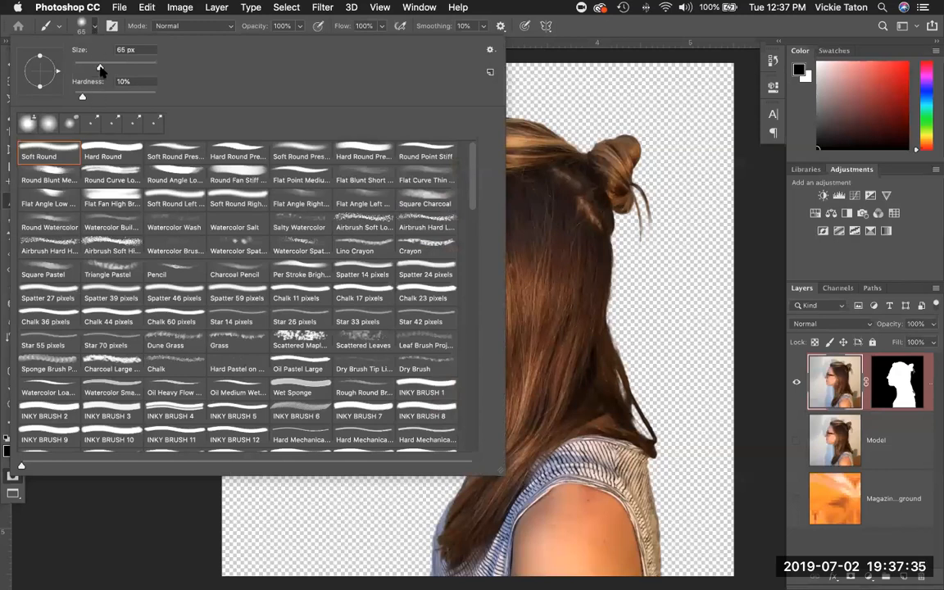
left_click_drag(99, 69, 78, 73)
left_click_drag(82, 96, 156, 96)
left_click(769, 174)
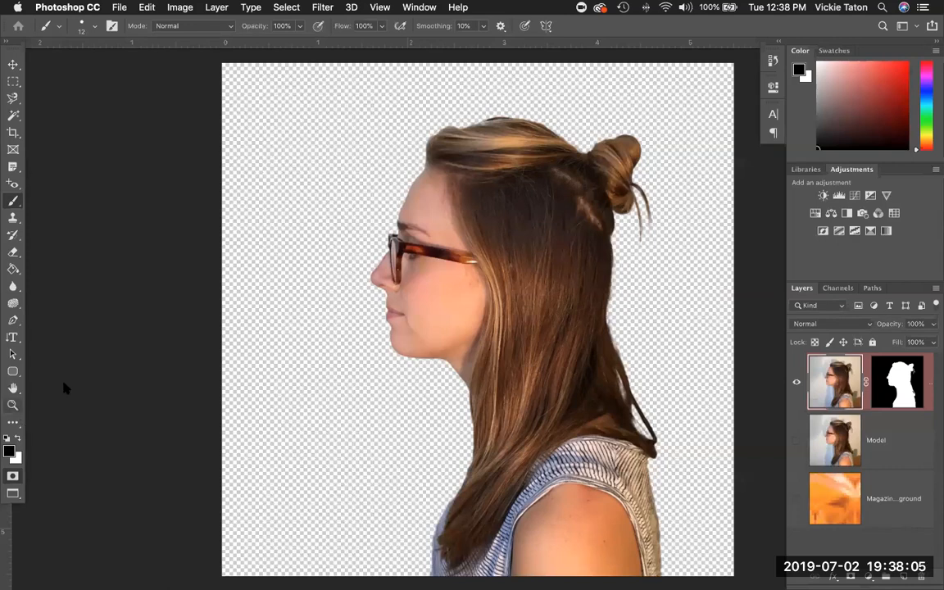
Zoom in twice on the woman's face around the nose and lips.
key("z")
left_click(385, 295)
left_click(385, 295)
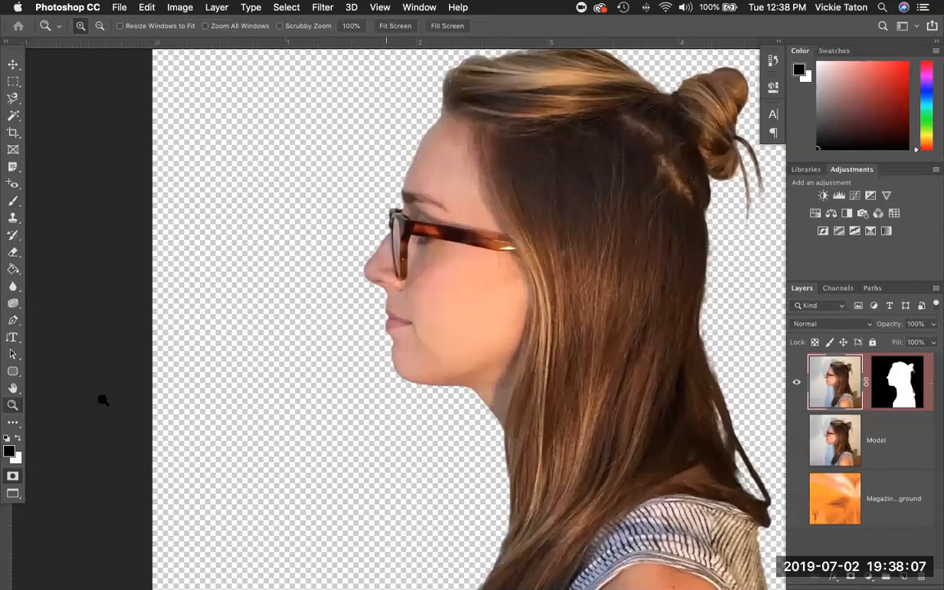
Paint quick-mask along the glasses' arm, extending it to the hinge.
left_click(15, 201)
left_click(432, 197)
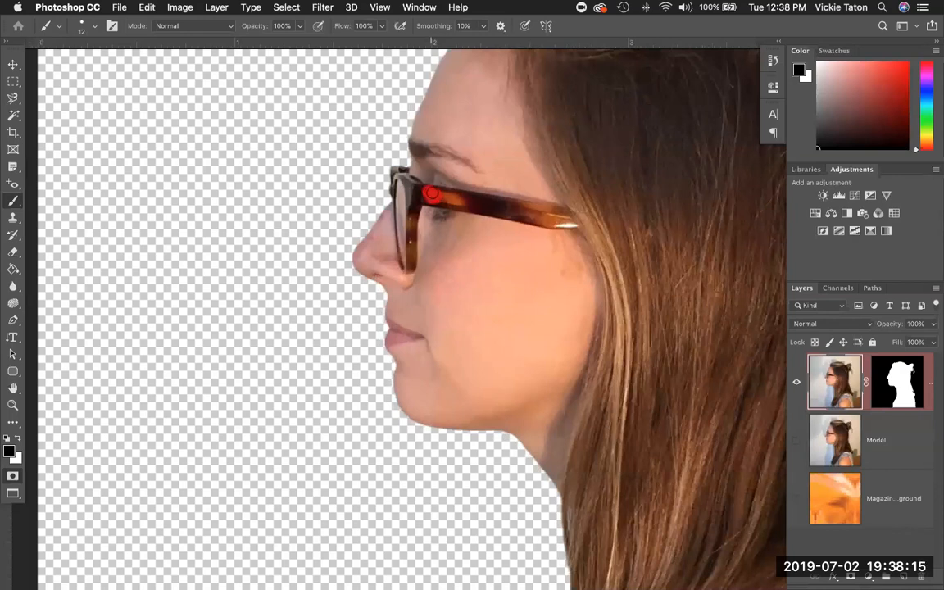
left_click_drag(436, 195, 538, 217)
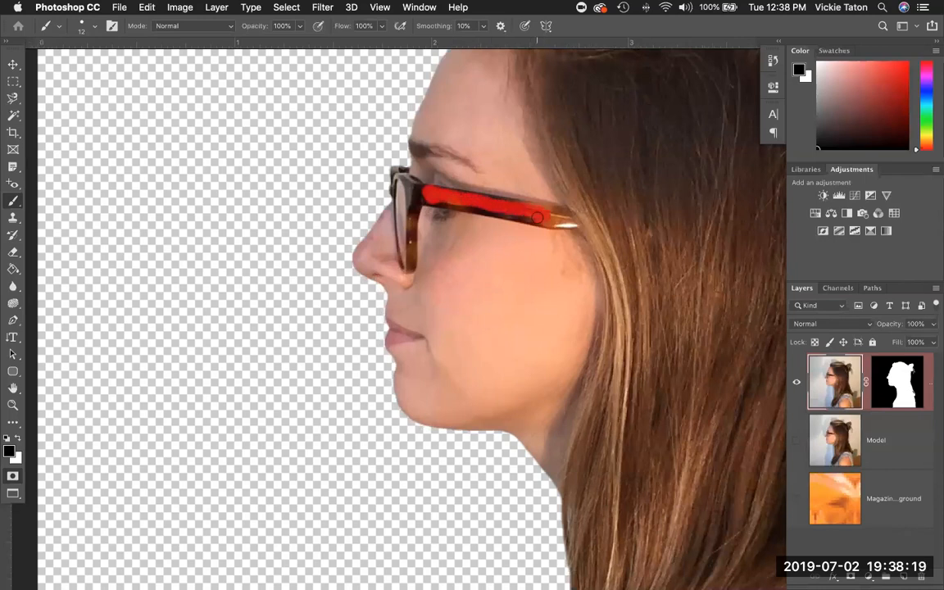
left_click_drag(432, 198, 549, 222)
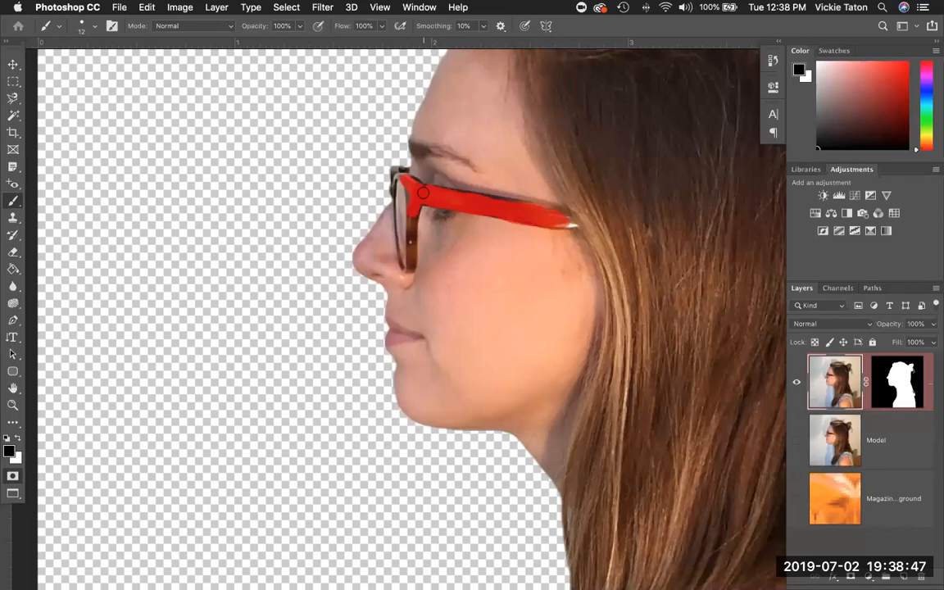
Shrink the brush, paint mask along the arm's upper edge, then shrink further for detail.
key("bracketleft")
left_click_drag(479, 196, 530, 206)
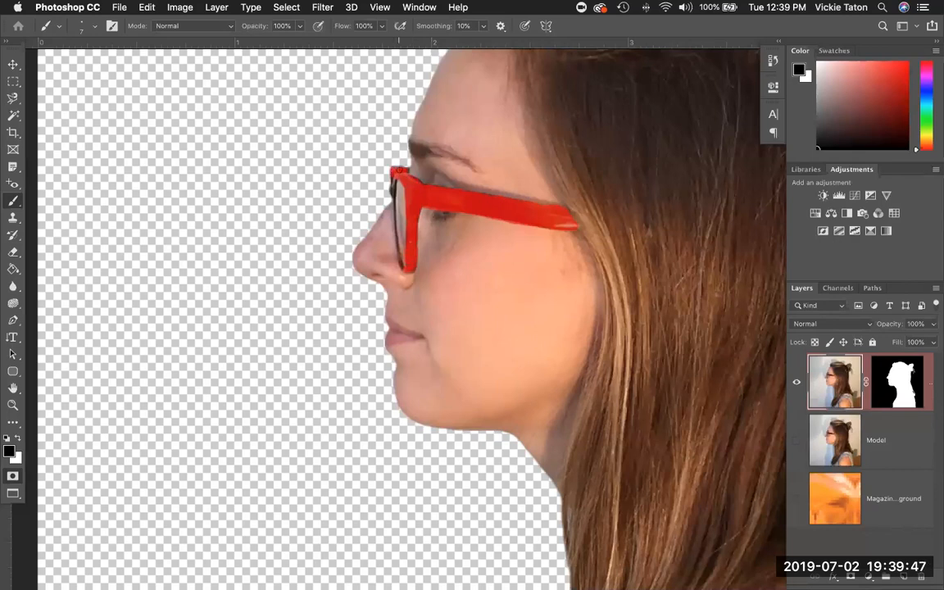
key("bracketleft")
key("bracketleft")
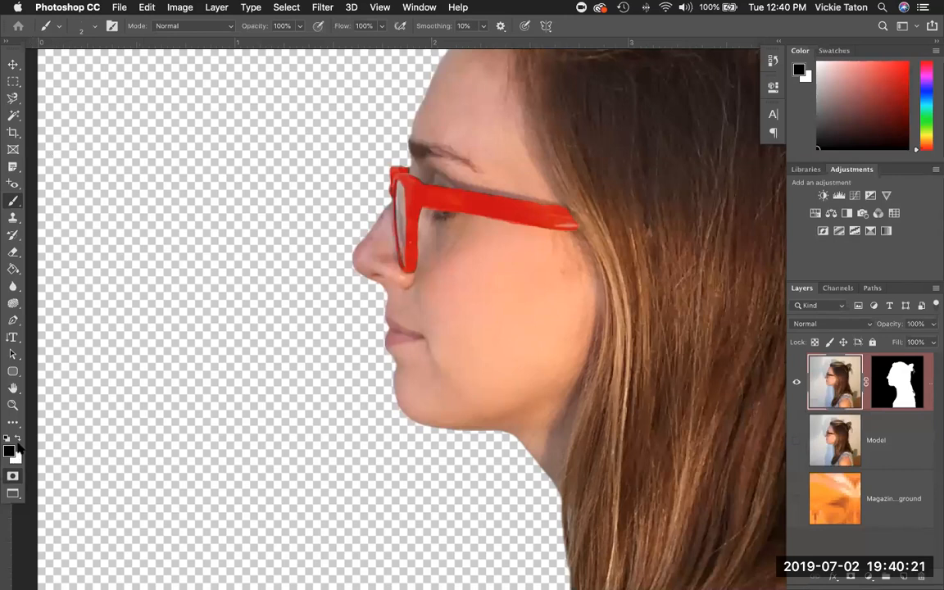
left_click(18, 438)
left_click(17, 440)
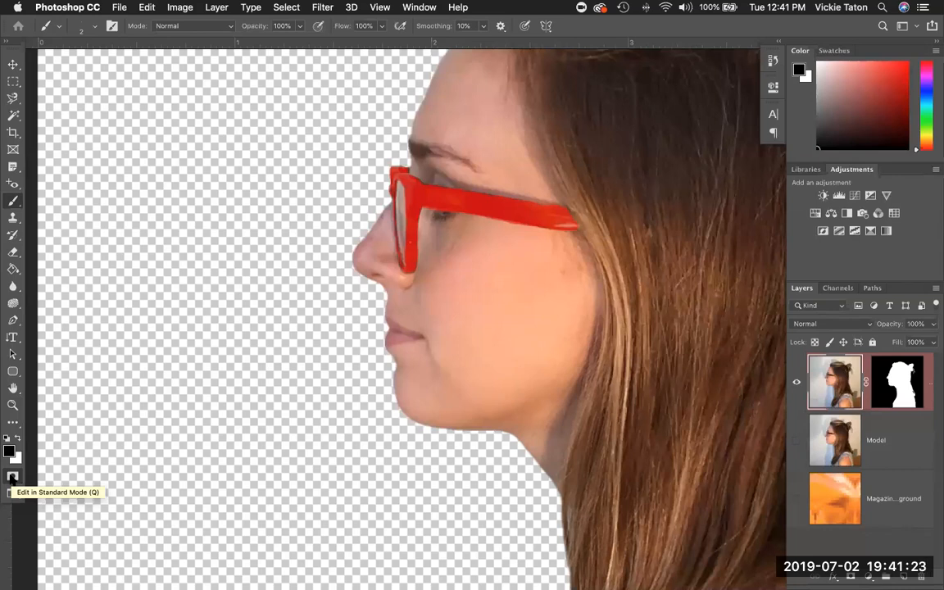
Exit Quick Mask to get a selection, then invert it with Select > Inverse.
left_click(12, 477)
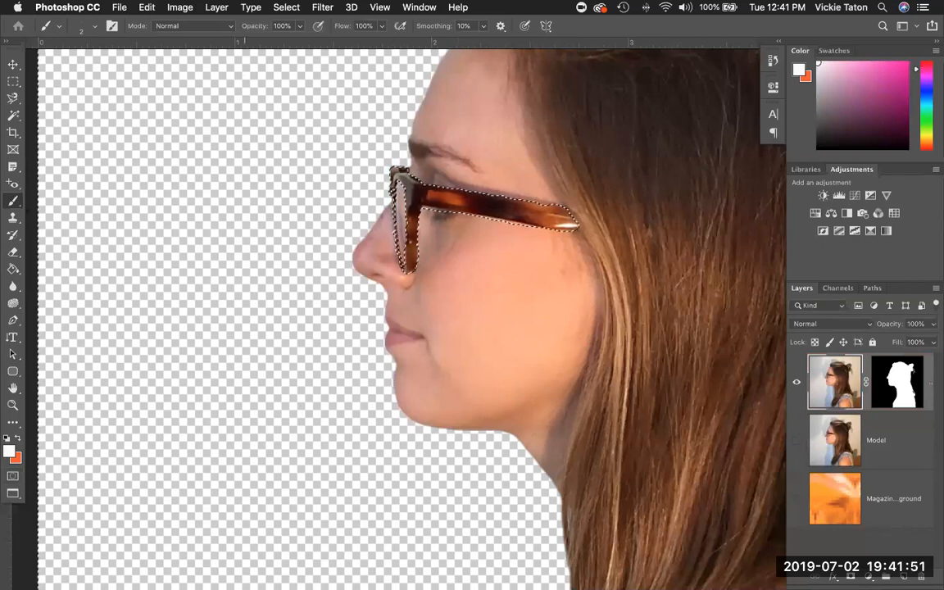
left_click(292, 9)
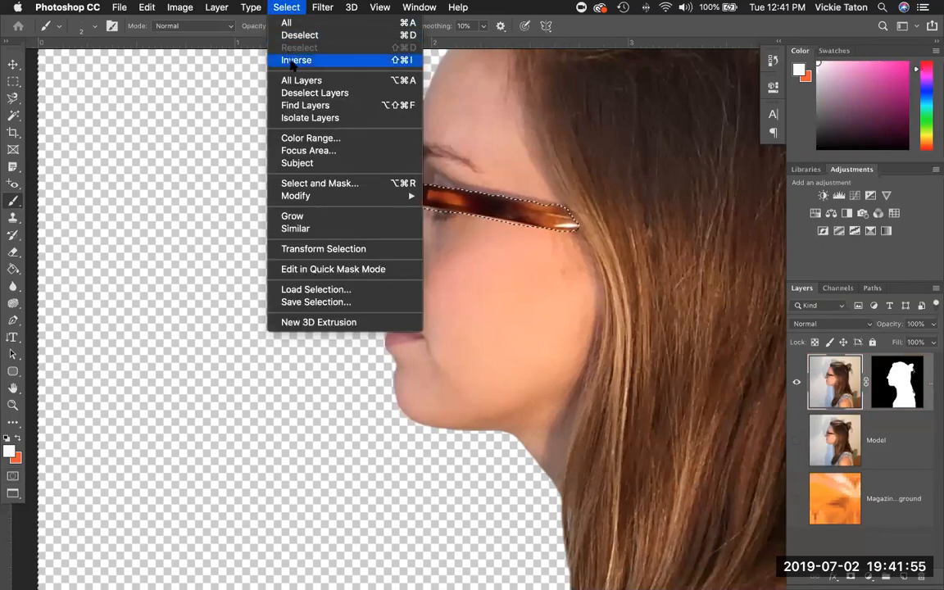
left_click(293, 61)
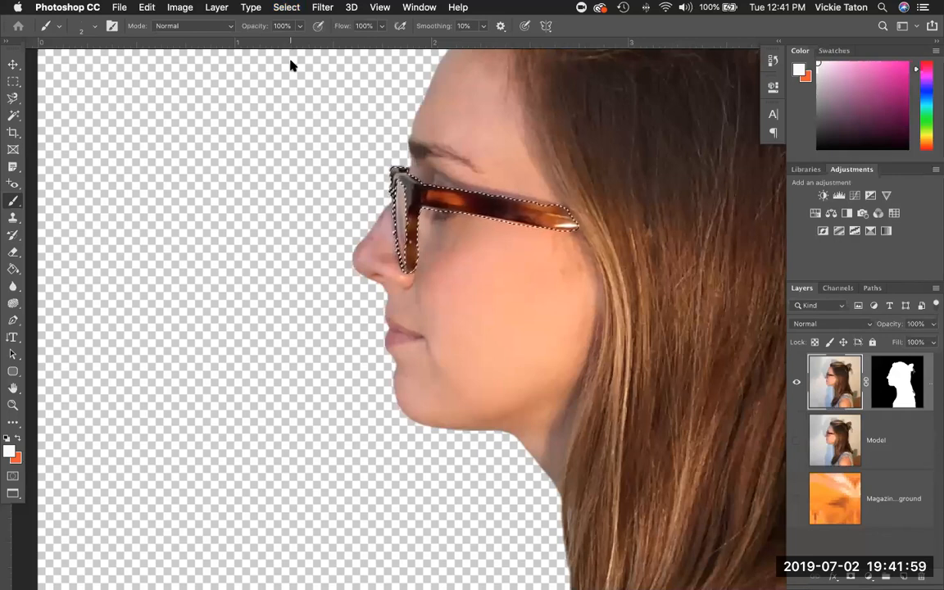
Fit the whole image on screen and invert the selection again.
left_click(380, 6)
left_click(404, 131)
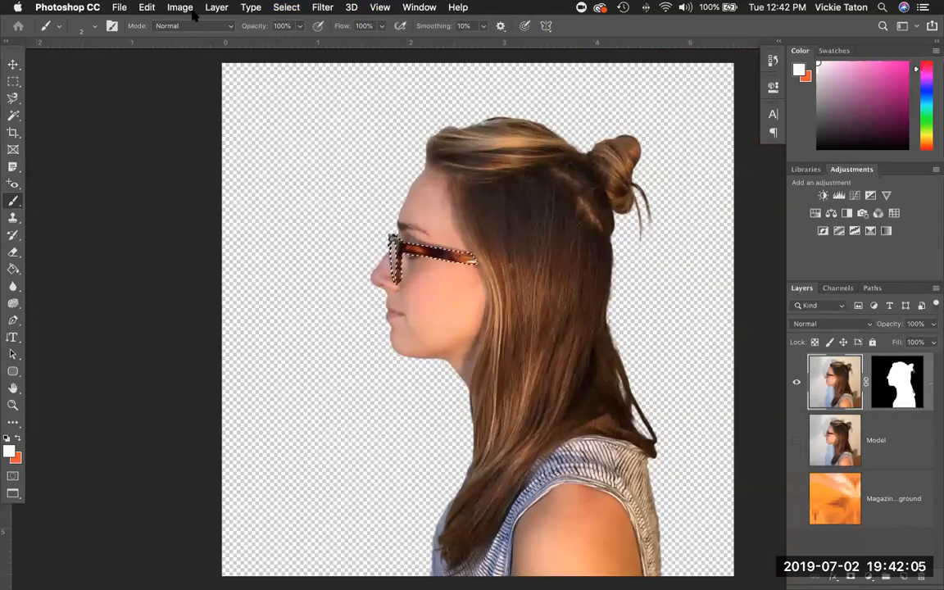
left_click(283, 8)
left_click(287, 60)
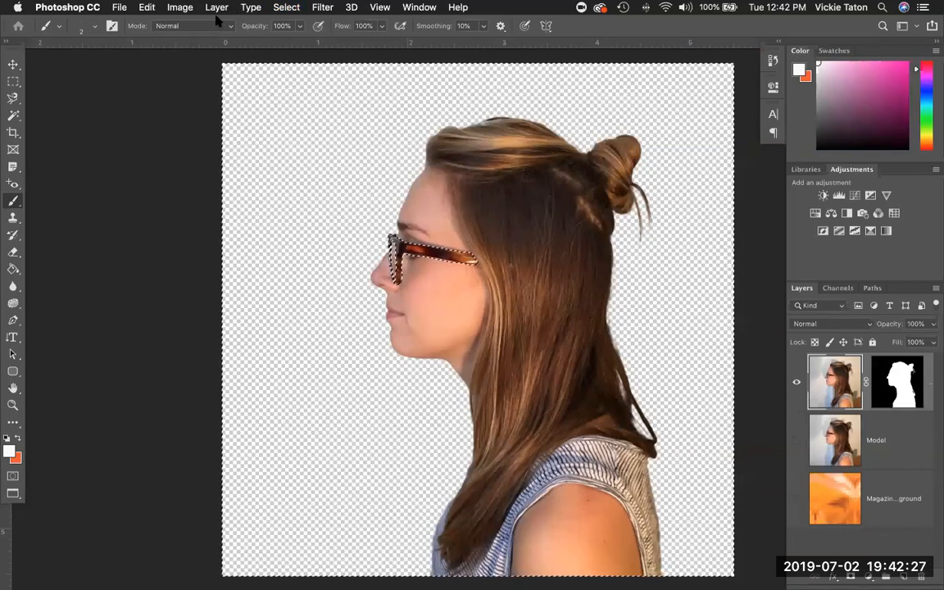
left_click(181, 8)
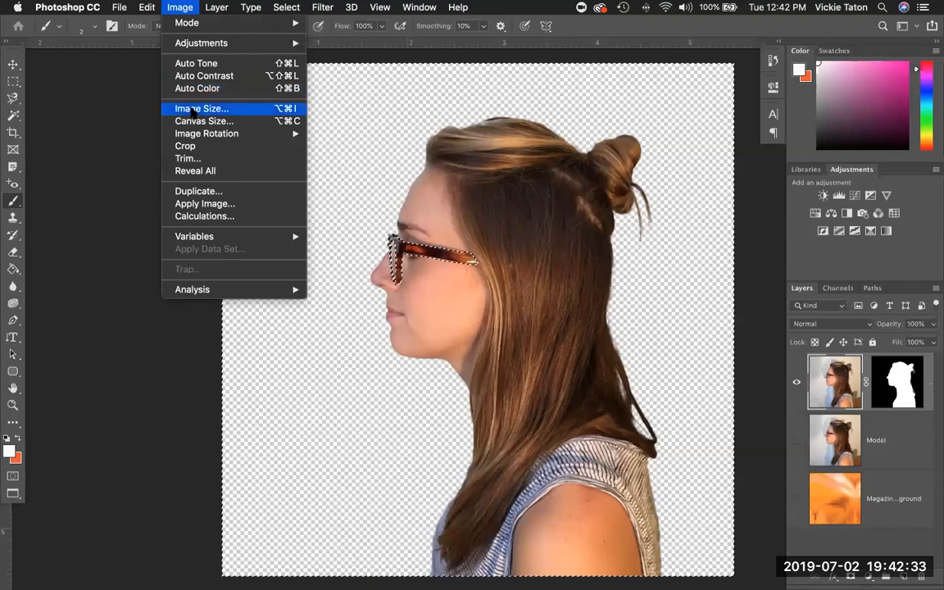
mouse_move(204, 46)
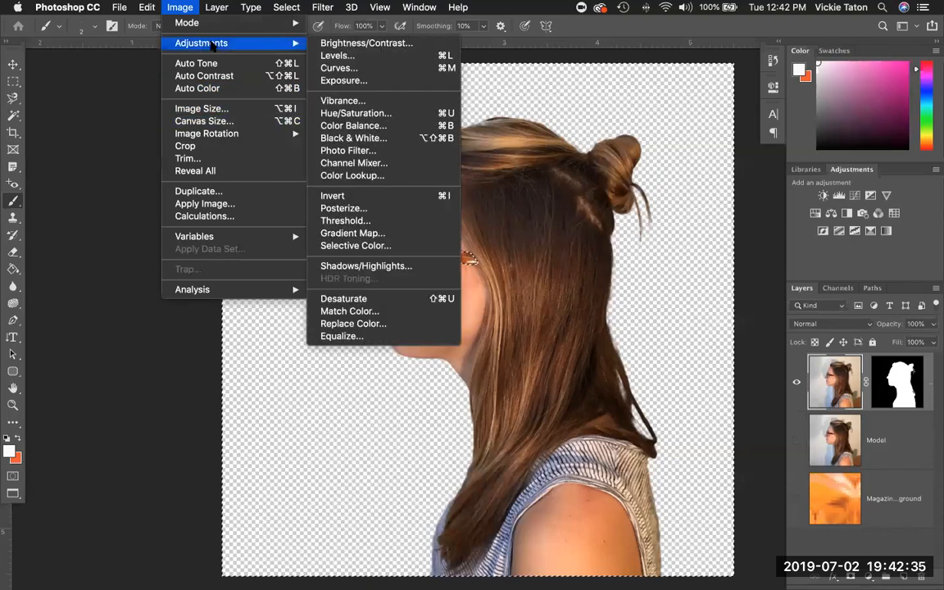
left_click(344, 112)
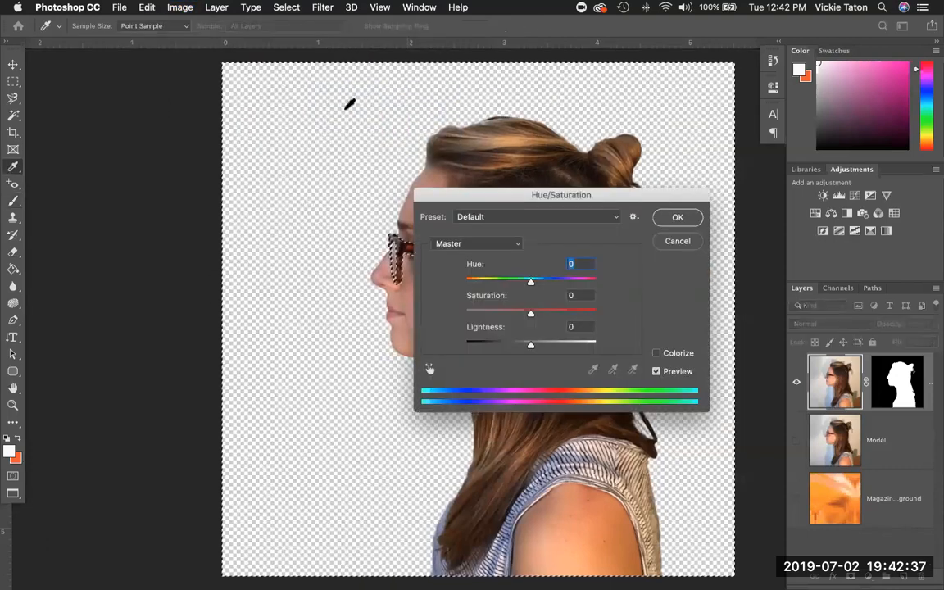
left_click_drag(471, 196, 122, 263)
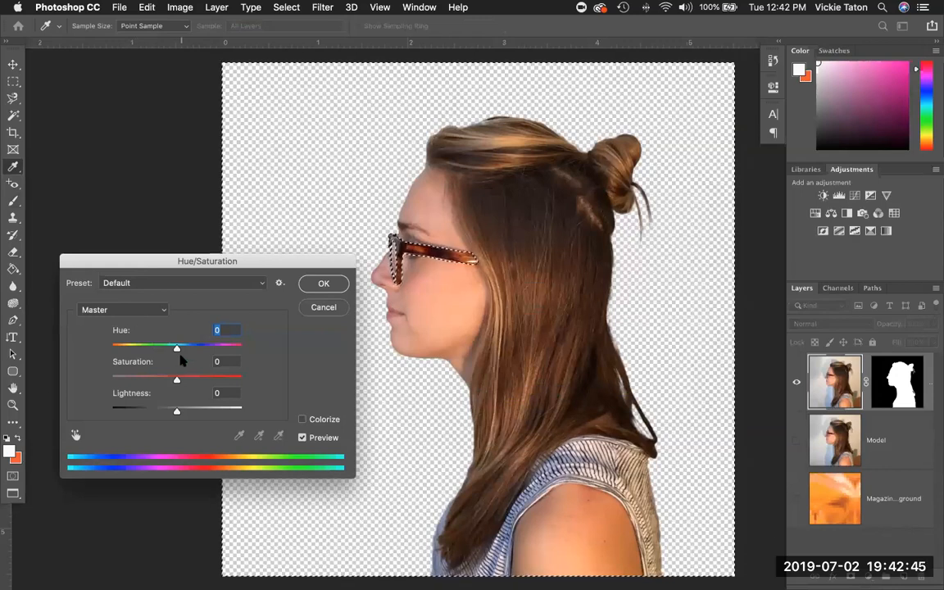
mouse_move(177, 348)
left_mouse_down()
mouse_move(193, 350)
mouse_move(183, 350)
left_mouse_up()
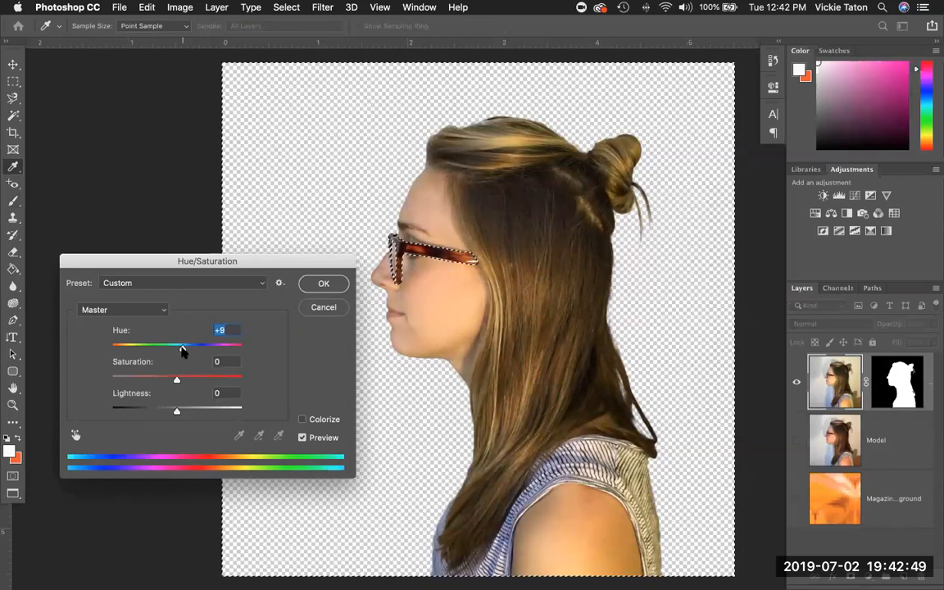
left_click(319, 310)
left_click(292, 8)
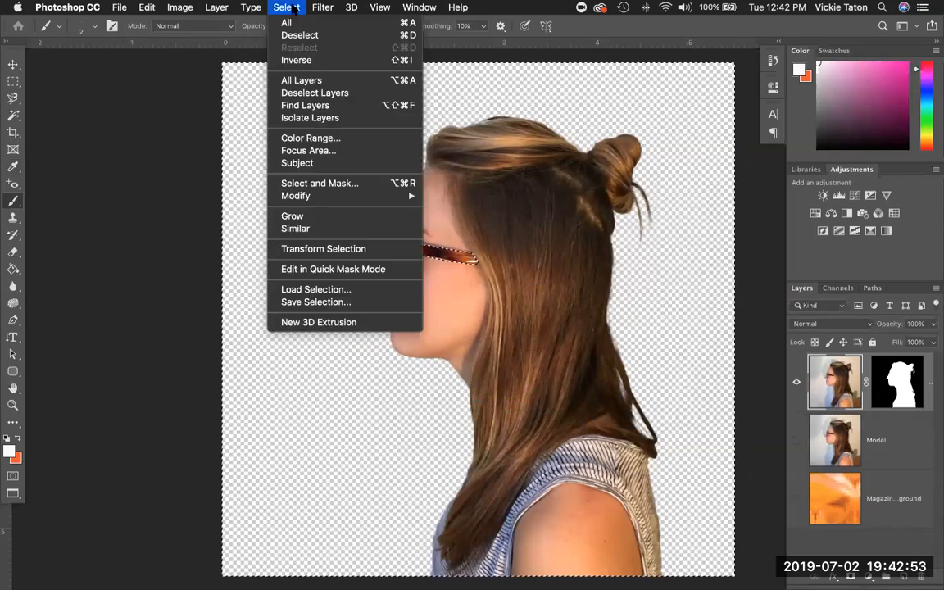
Invert the selection and apply a Hue/Saturation hue shift of +70 to the glasses.
left_click(297, 61)
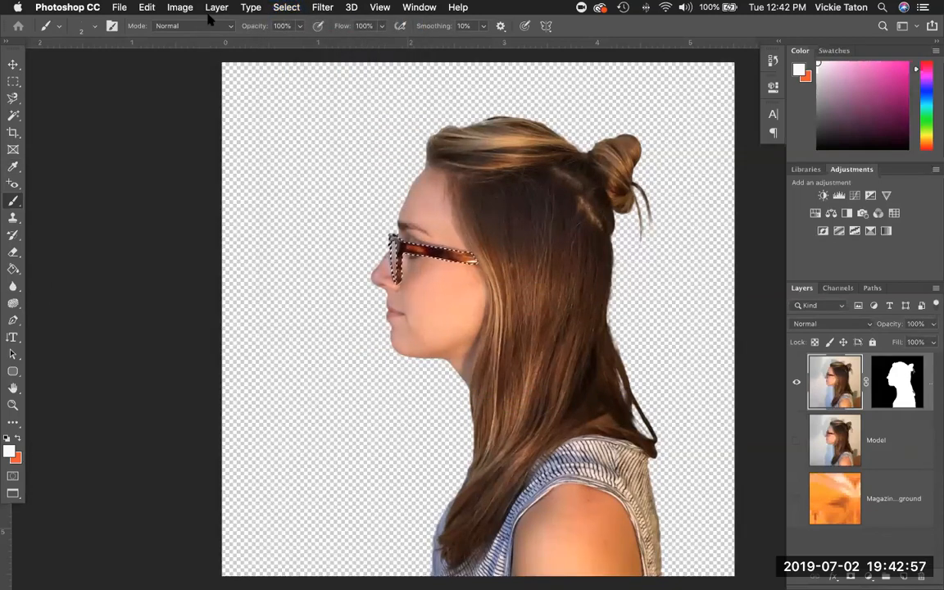
left_click(144, 8)
mouse_move(202, 8)
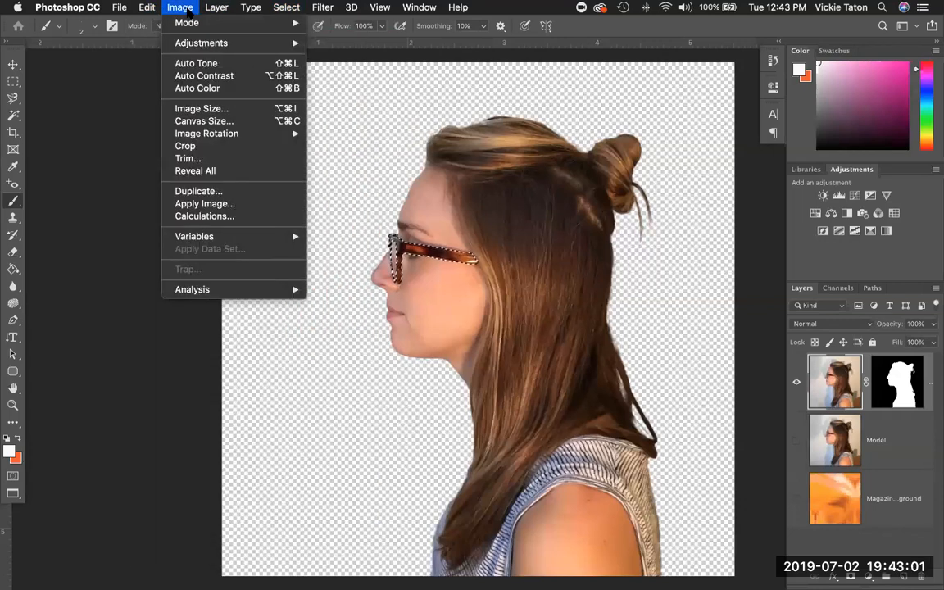
mouse_move(201, 42)
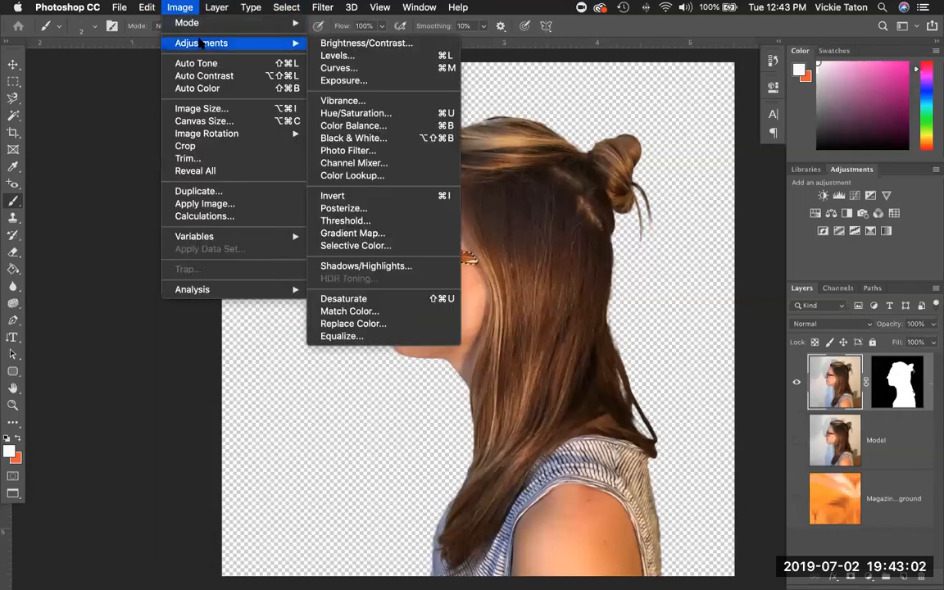
left_click(355, 112)
left_click(177, 348)
left_click_drag(189, 349, 212, 350)
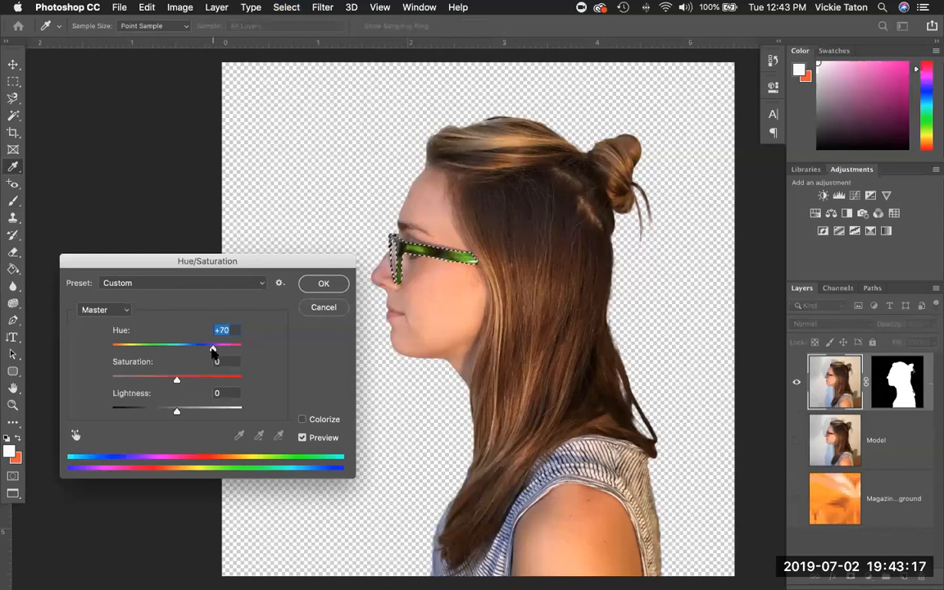
left_click(322, 285)
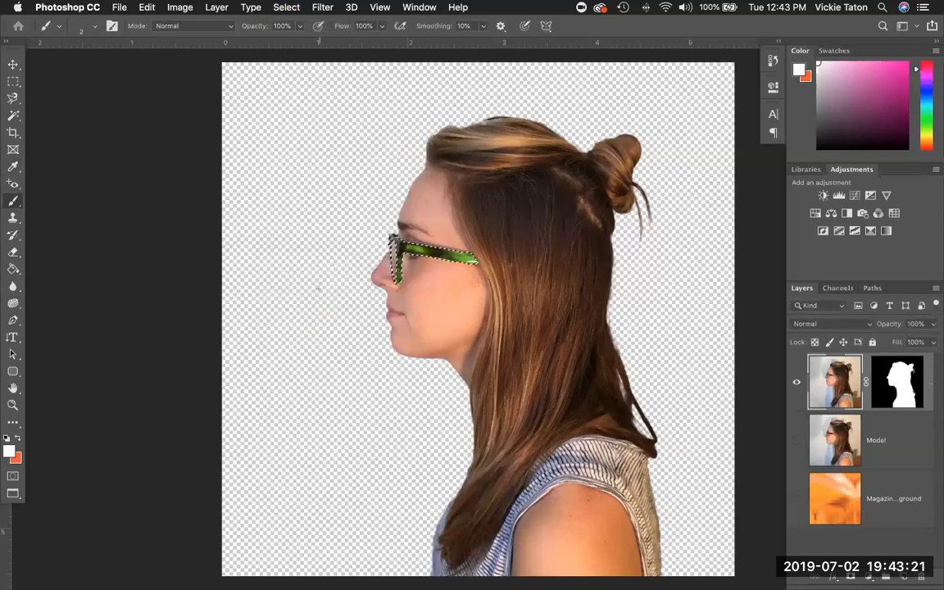
Use Select > Deselect to clear the marching ants around the glasses.
left_click(282, 8)
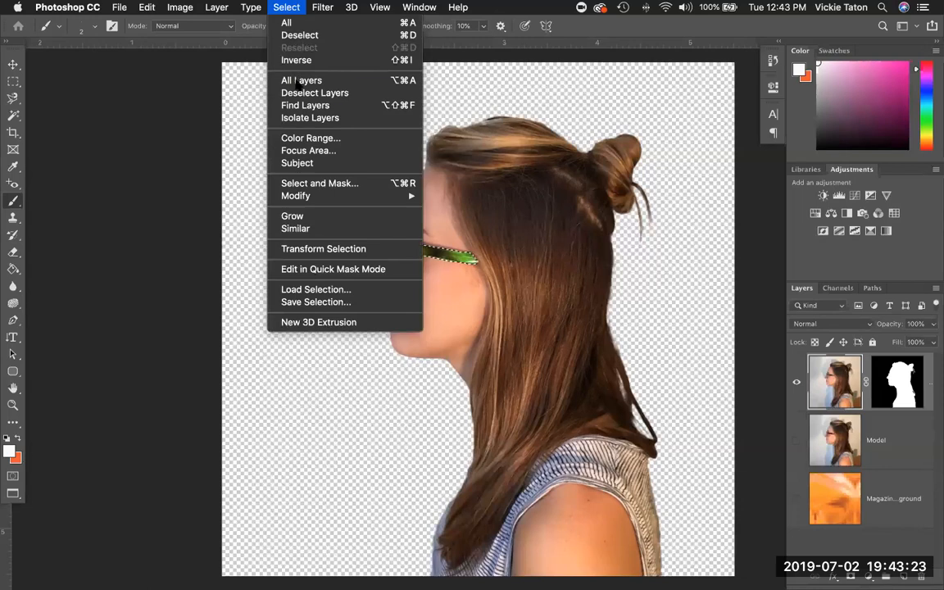
left_click(297, 35)
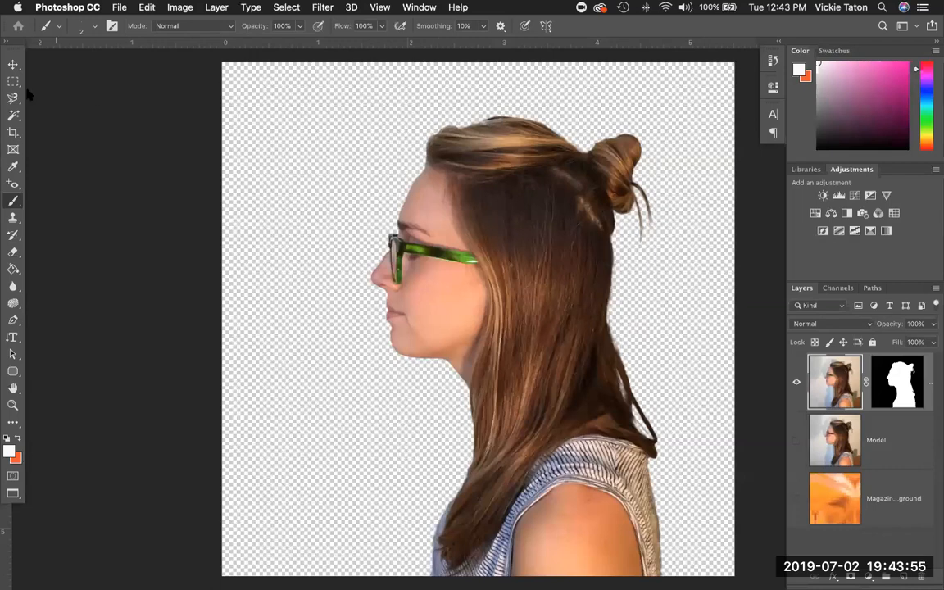
scroll(150, 176, "up", 3)
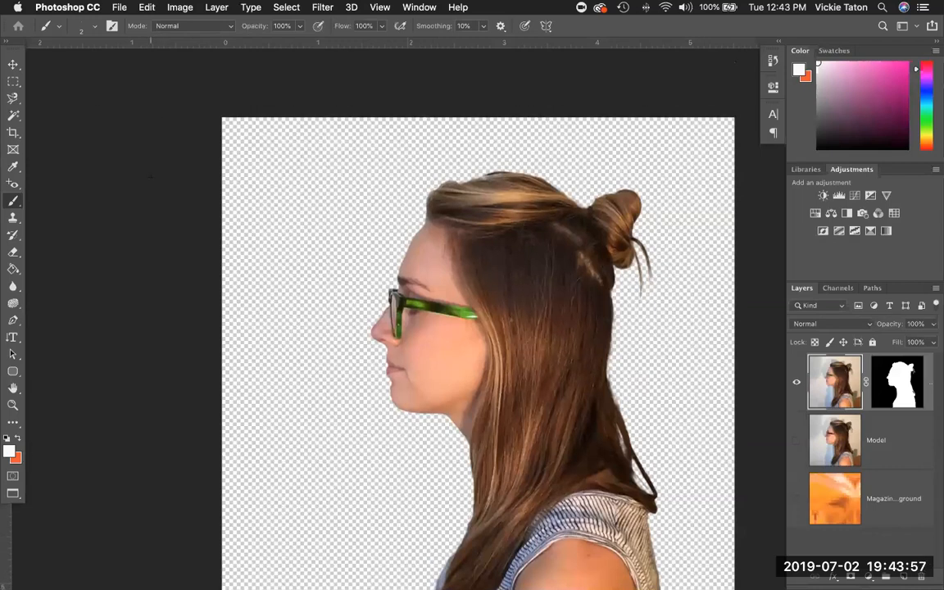
scroll(150, 177, "down", 4)
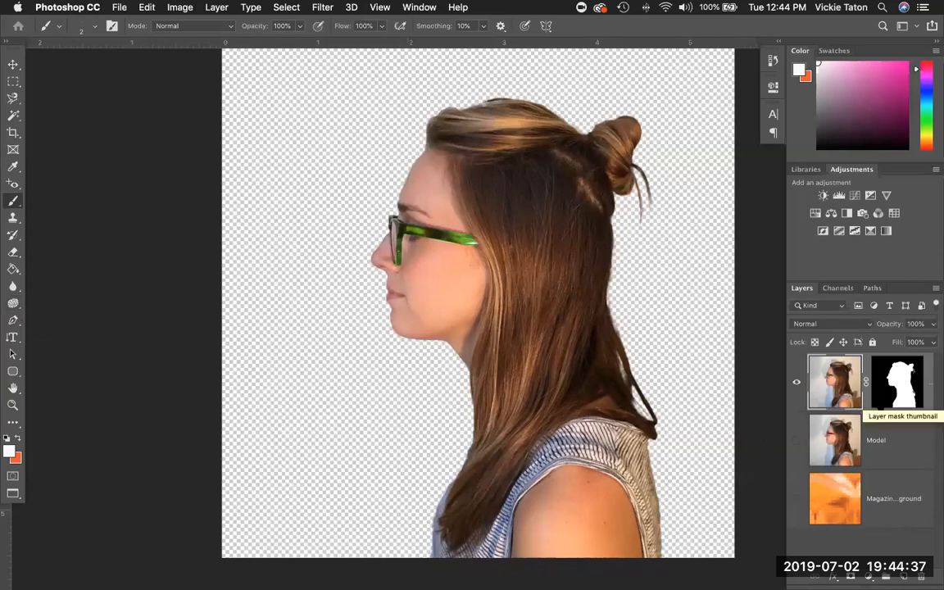
Apply Edit > Puppet Warp to the model cutout layer.
left_click(146, 8)
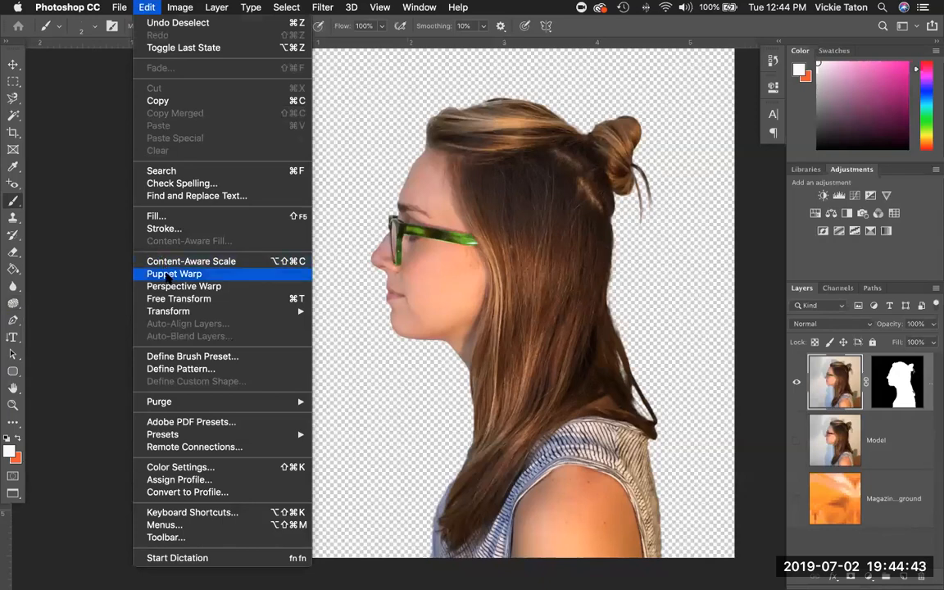
left_click(166, 275)
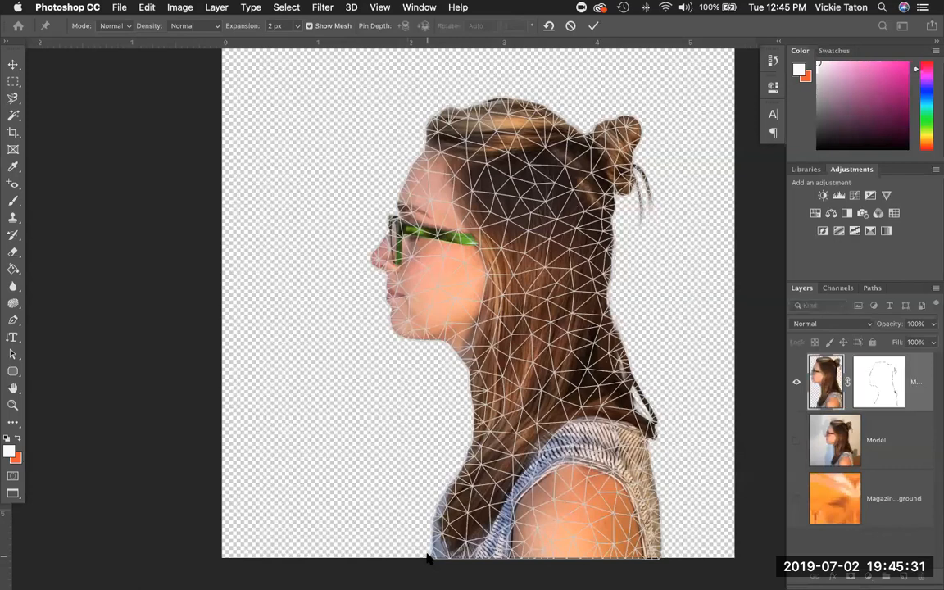
Pin the mesh at the lower chest, front of neck, under the chin and along the back hair.
left_click(432, 517)
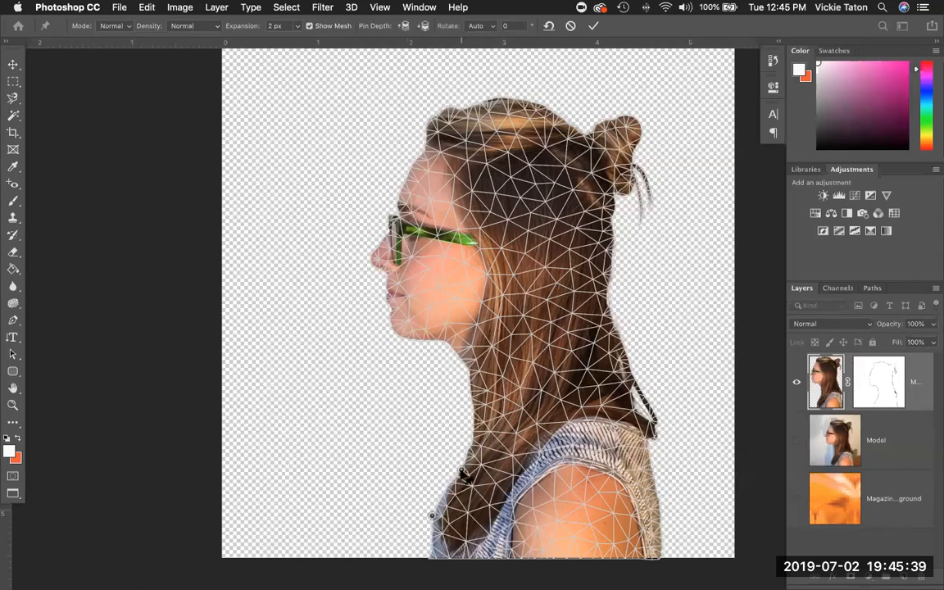
left_click(471, 396)
left_click(461, 360)
left_click(499, 317)
left_click(548, 302)
left_click(595, 292)
left_click(607, 293)
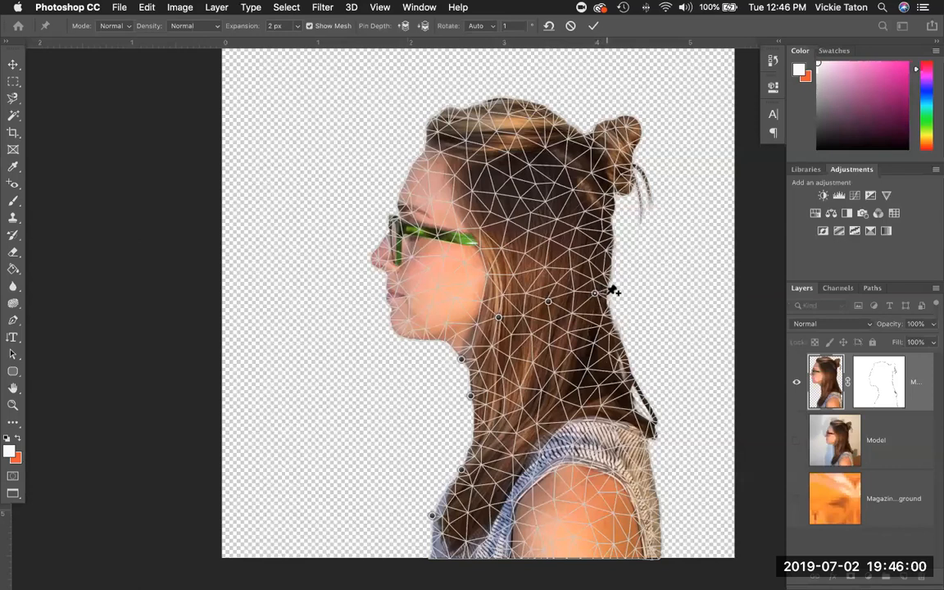
left_click(623, 344)
Add pins along the shoulder's edges, the right and back of the neck, and the figure's bottom.
left_click(660, 551)
left_click(656, 489)
left_click(644, 448)
left_click(655, 422)
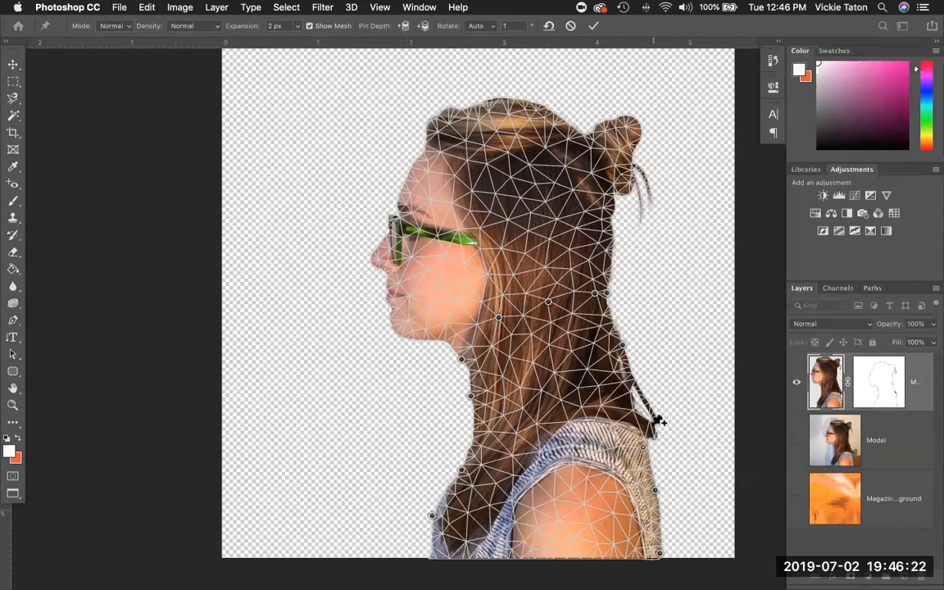
left_click(631, 372)
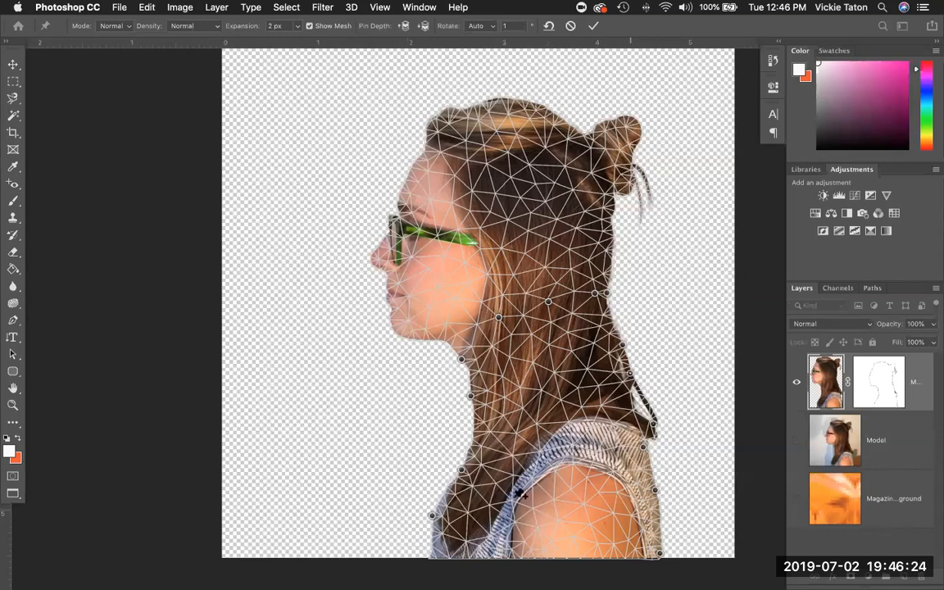
left_click(431, 555)
Rotate the head back around the neck pin and commit the Puppet Warp.
left_click(607, 293)
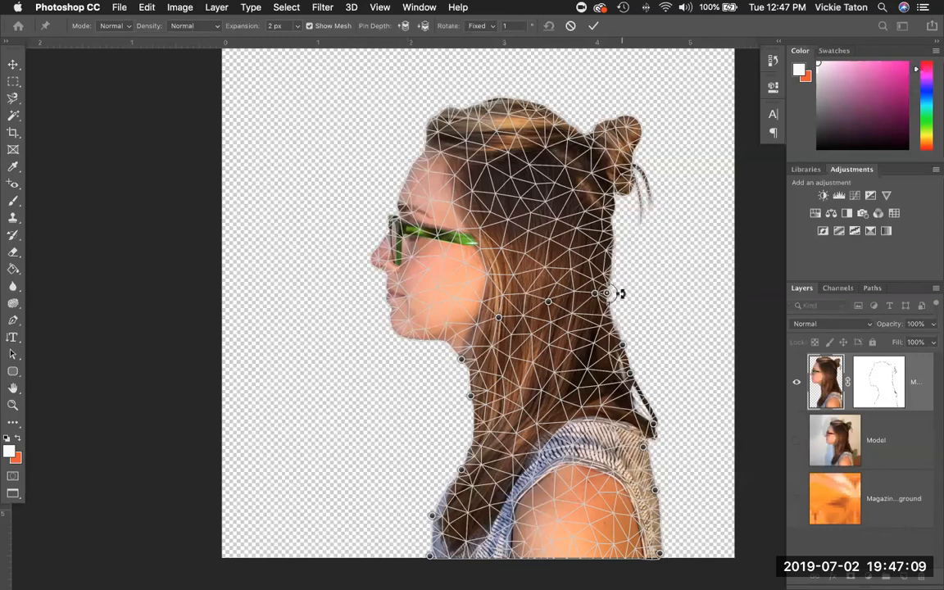
left_click_drag(617, 296, 584, 294)
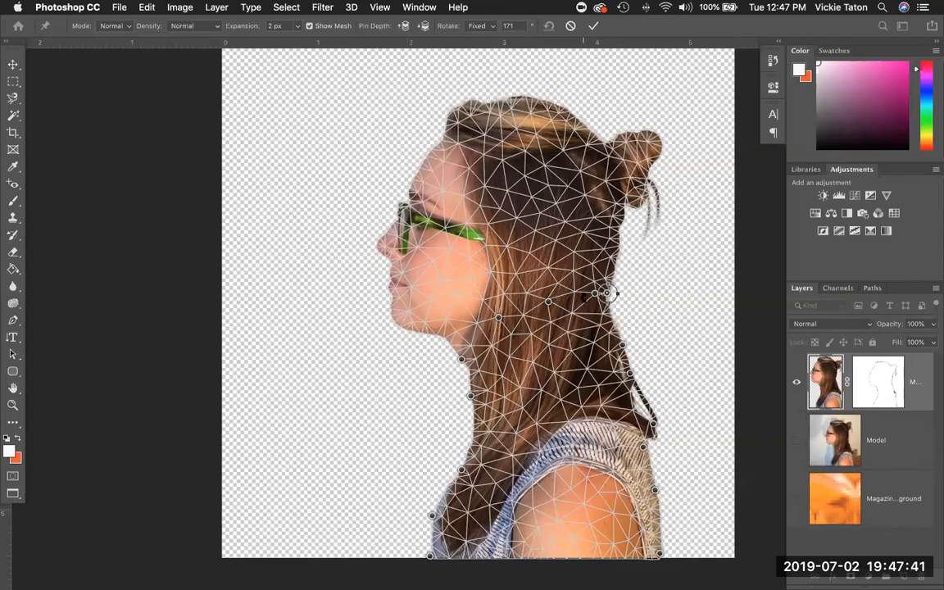
left_click(591, 25)
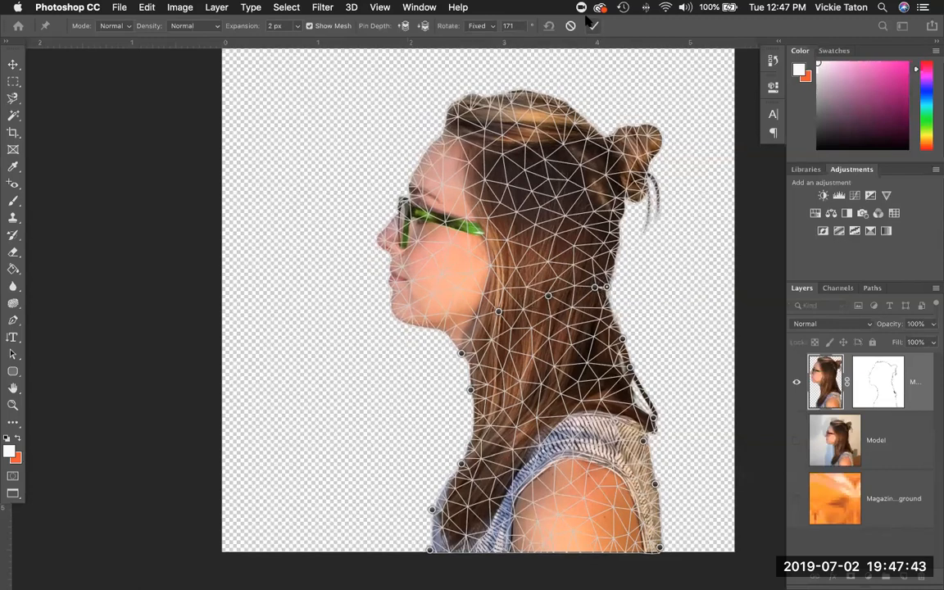
left_click(607, 287)
mouse_move(617, 288)
left_mouse_down()
mouse_move(602, 270)
mouse_move(609, 282)
left_mouse_up()
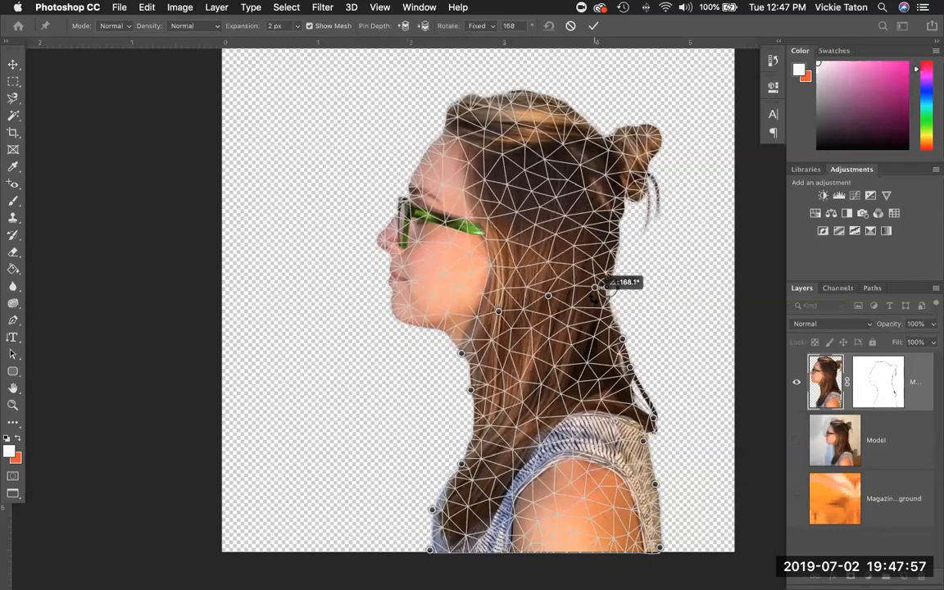
left_click(593, 26)
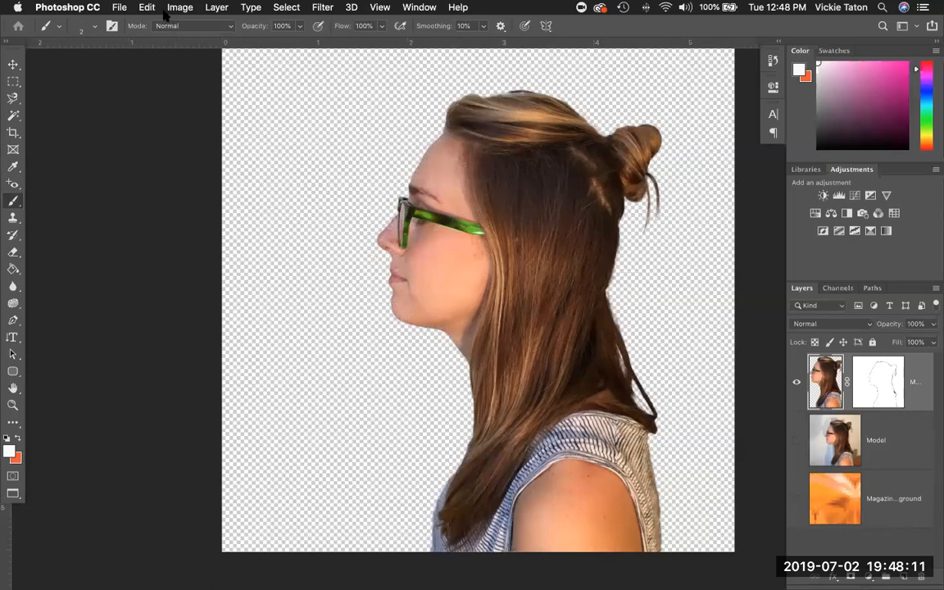
Save the document with File > Save.
left_click(119, 7)
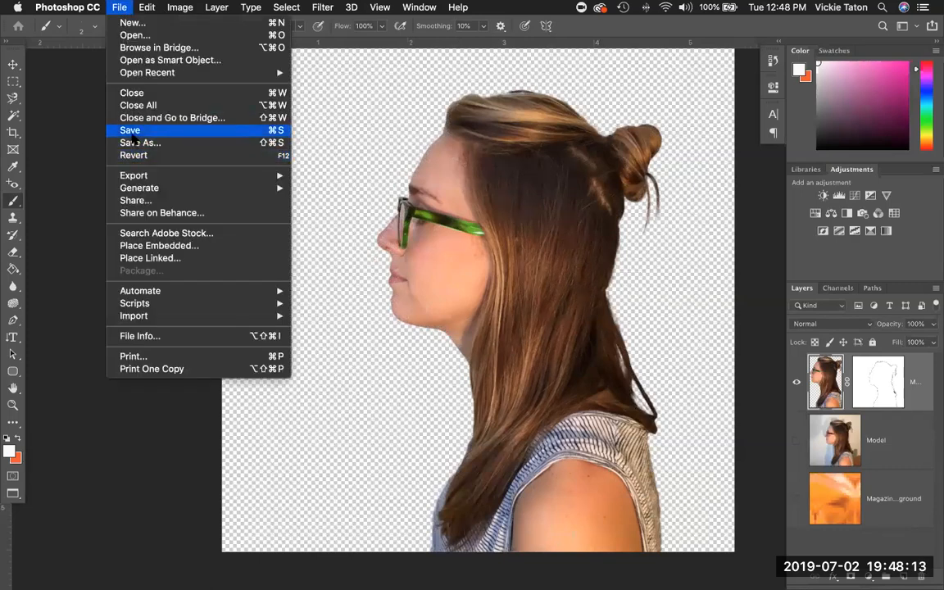
left_click(131, 132)
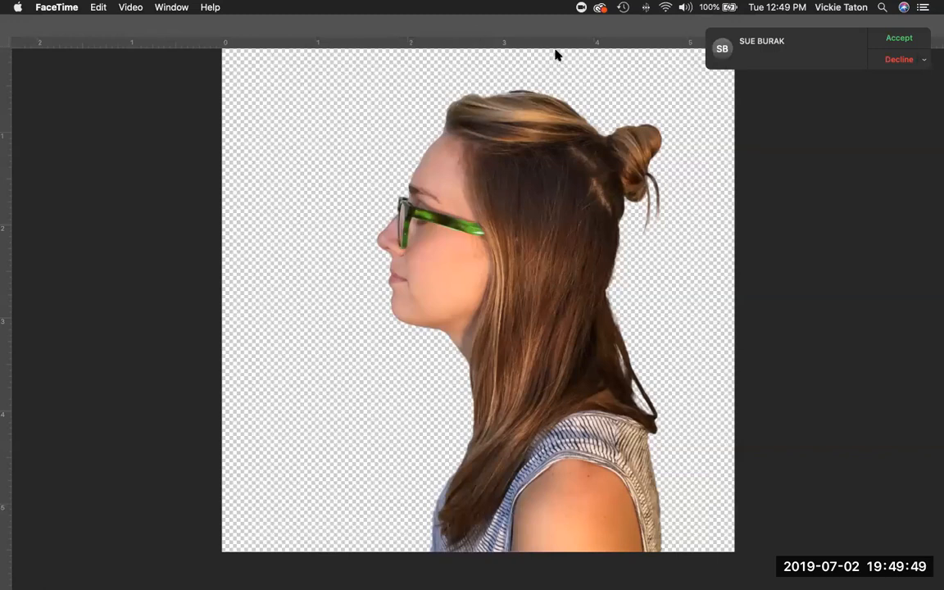
Decline the incoming FaceTime call so its notification no longer covers the cutout.
left_click(906, 61)
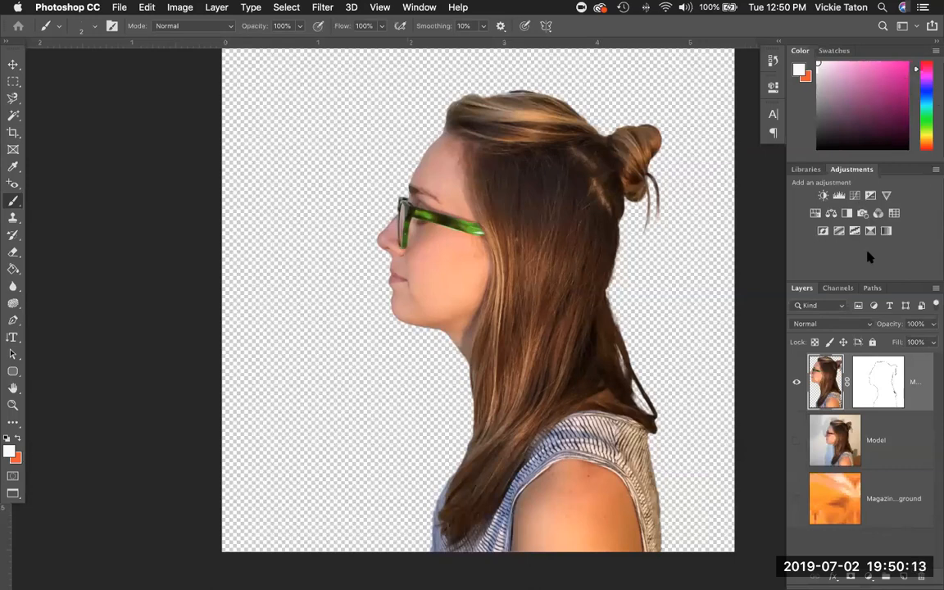
Show the cutout layer's mask alone on the canvas as a white silhouette.
left_click(889, 397, "alt")
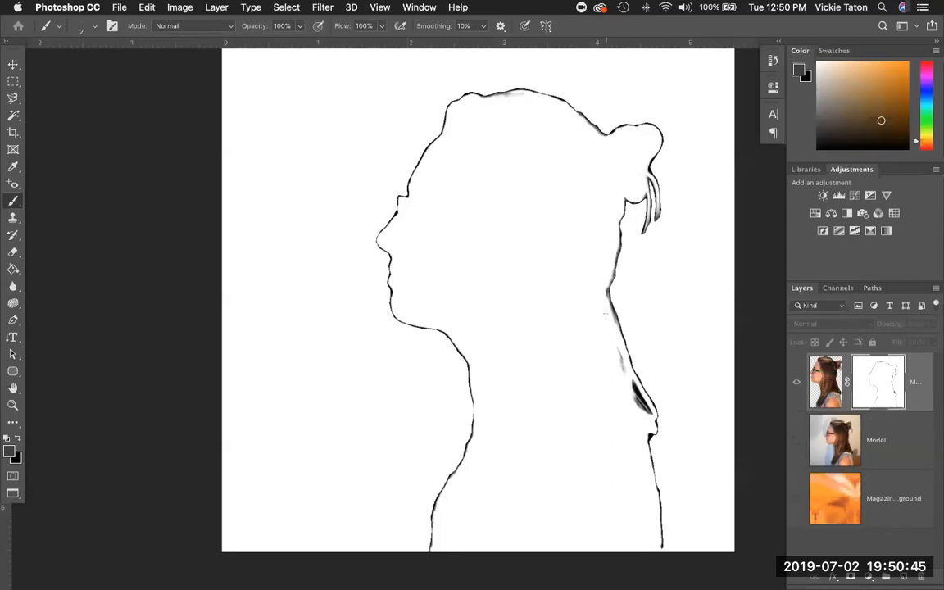
left_click(288, 7)
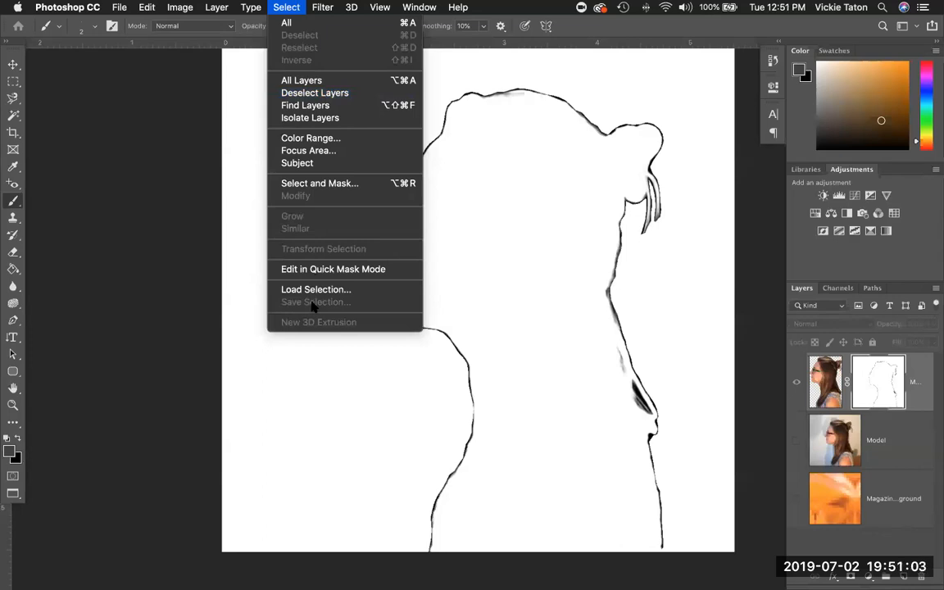
left_click(896, 377)
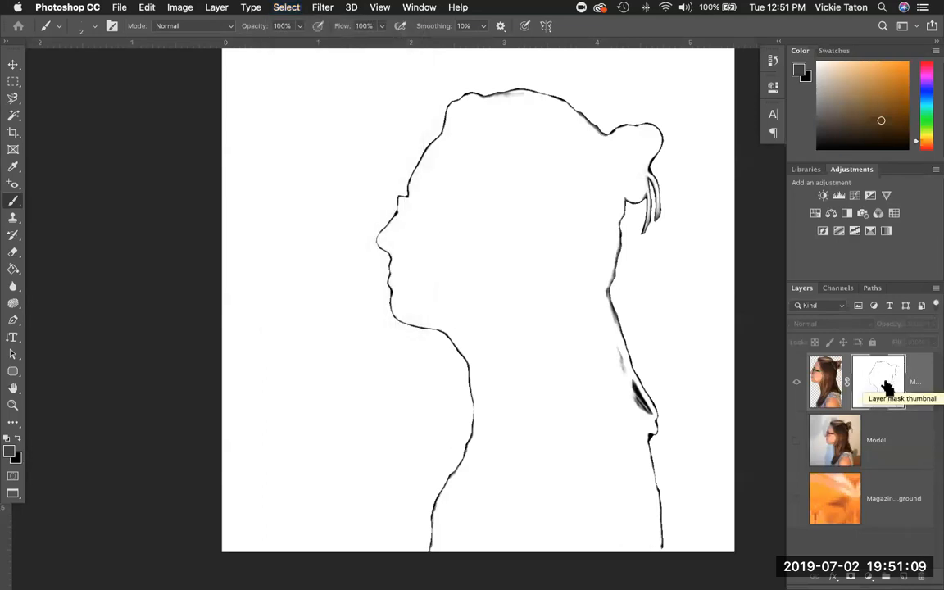
Load a selection from the model layer's mask, ready to save it.
left_click(885, 386, "super")
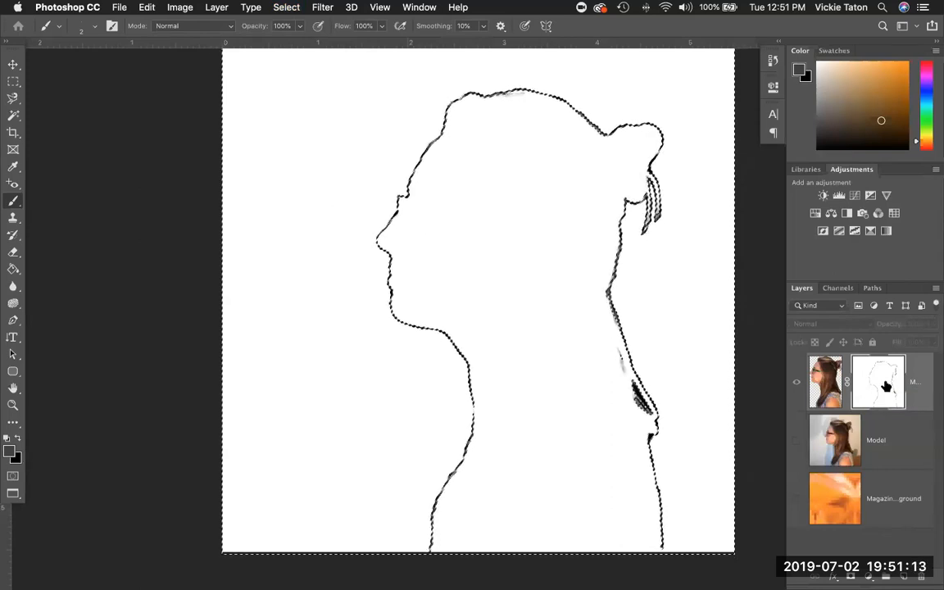
left_click(285, 7)
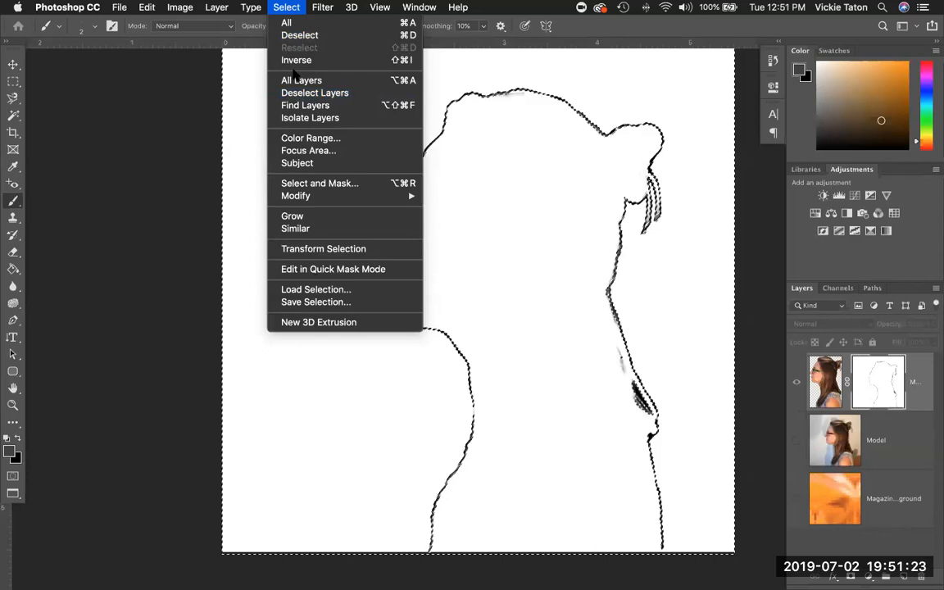
Save the selection to a new channel named 'model outline' in 06working.psd.
left_click(324, 301)
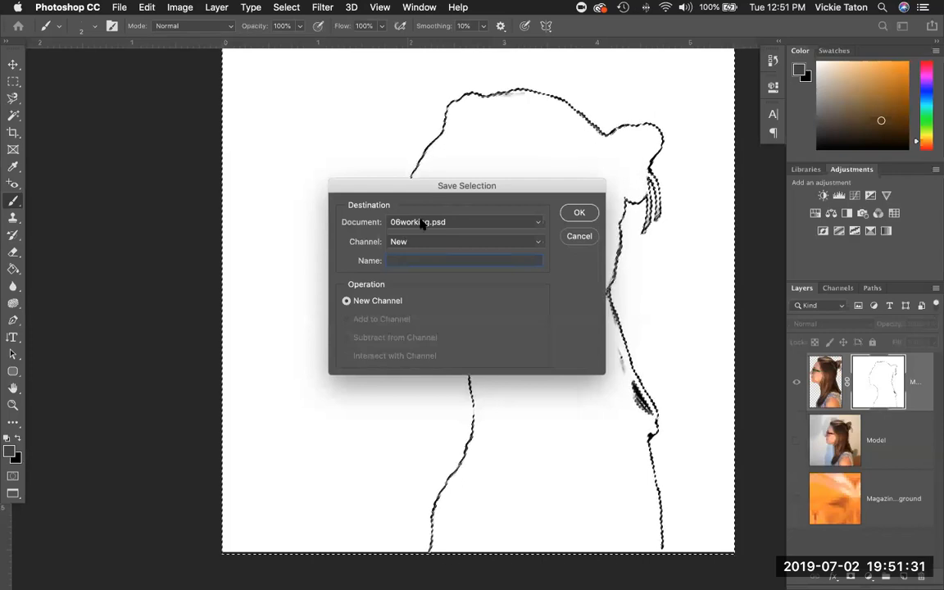
left_click(451, 222)
left_click(451, 221)
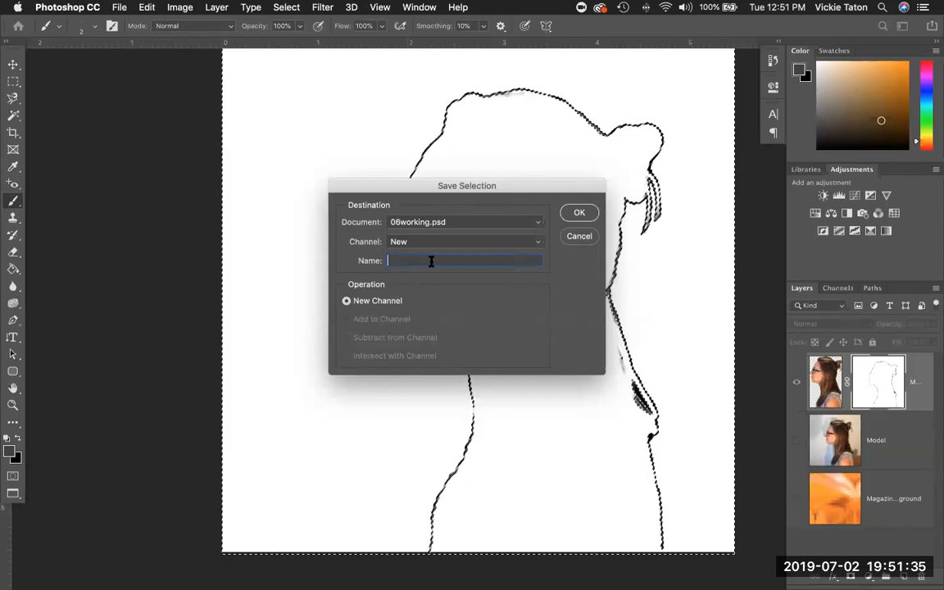
type("mod")
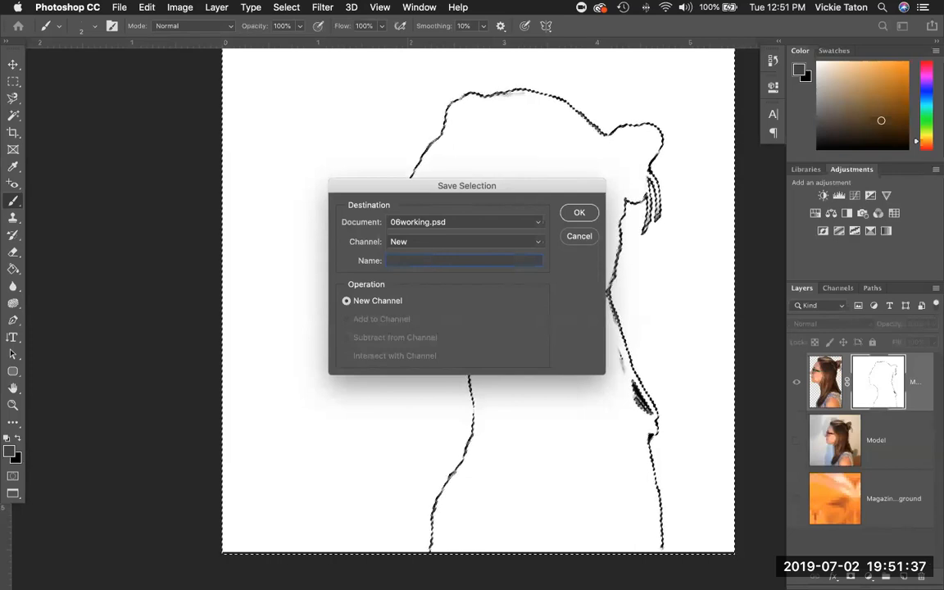
type("el outline")
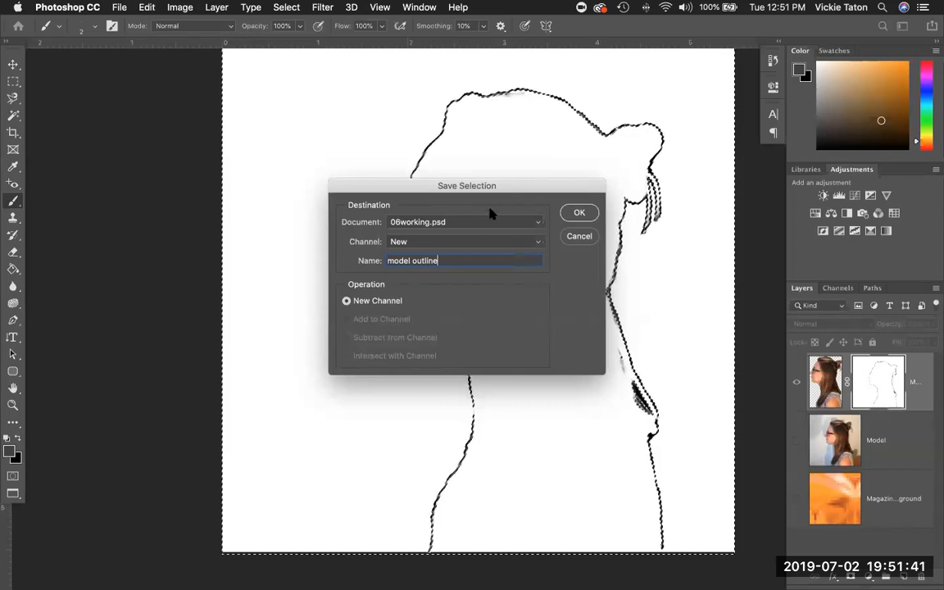
left_click(588, 213)
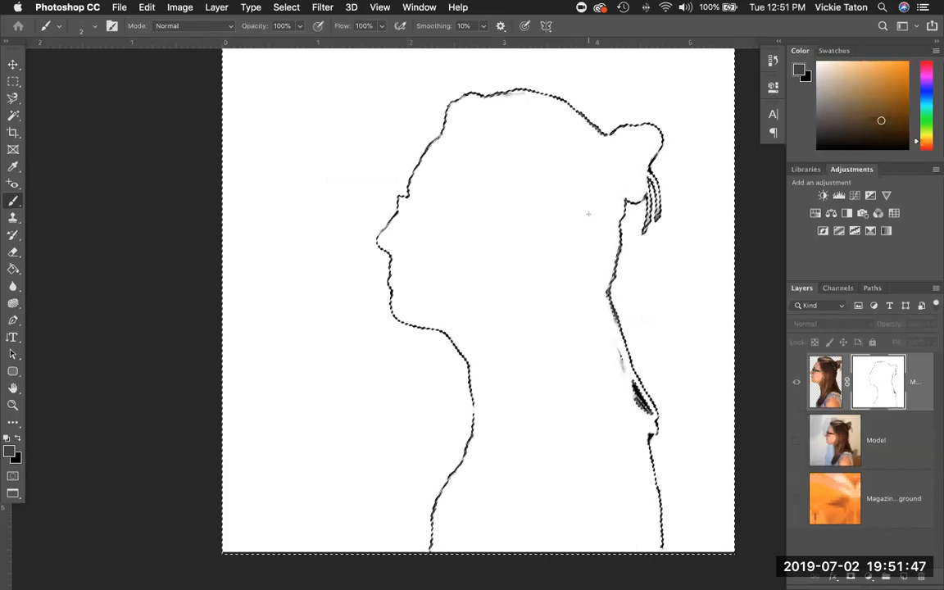
left_click(837, 288)
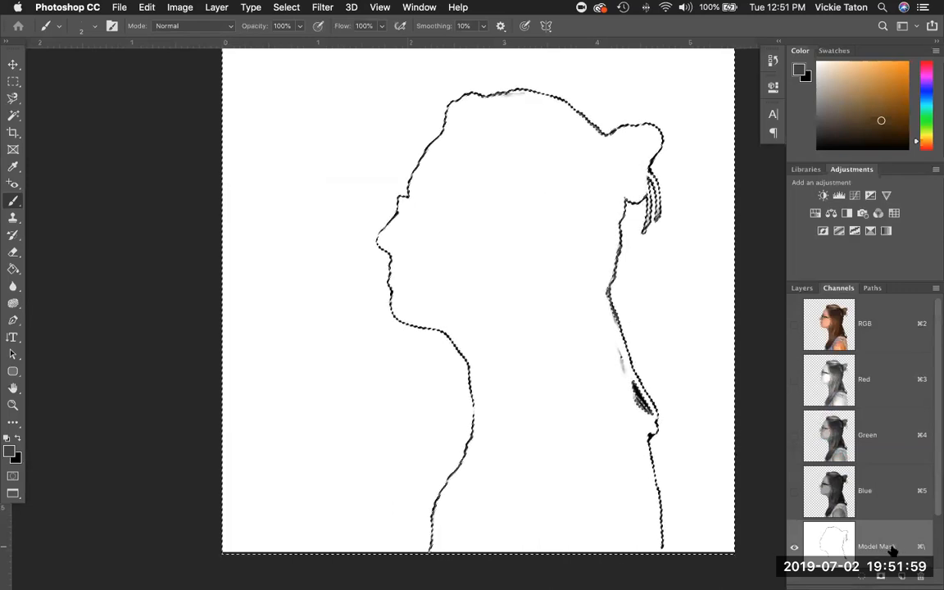
scroll(873, 553, "down", 2)
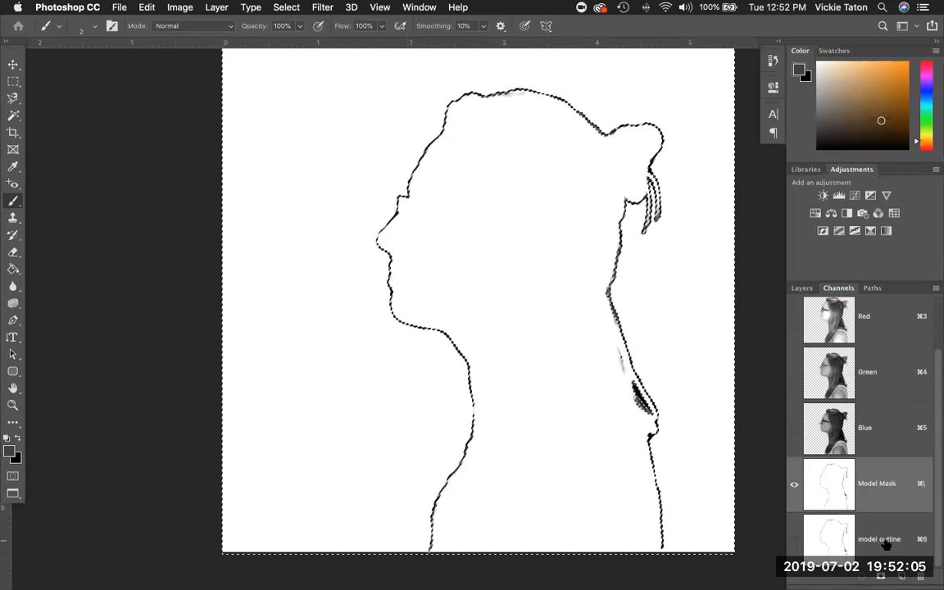
left_click(800, 289)
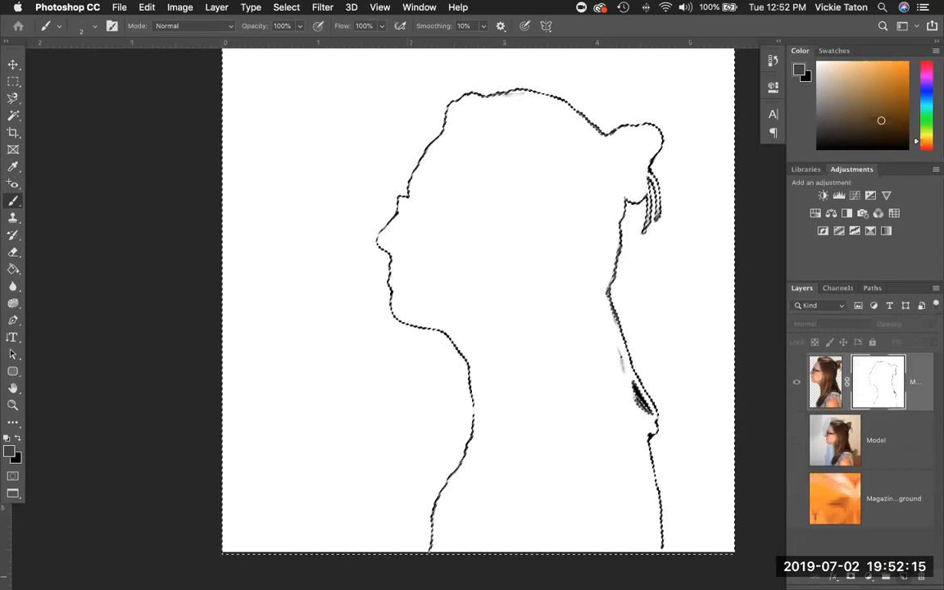
Create a new empty layer named 'shadow' beneath the masked model layer.
left_click(904, 577)
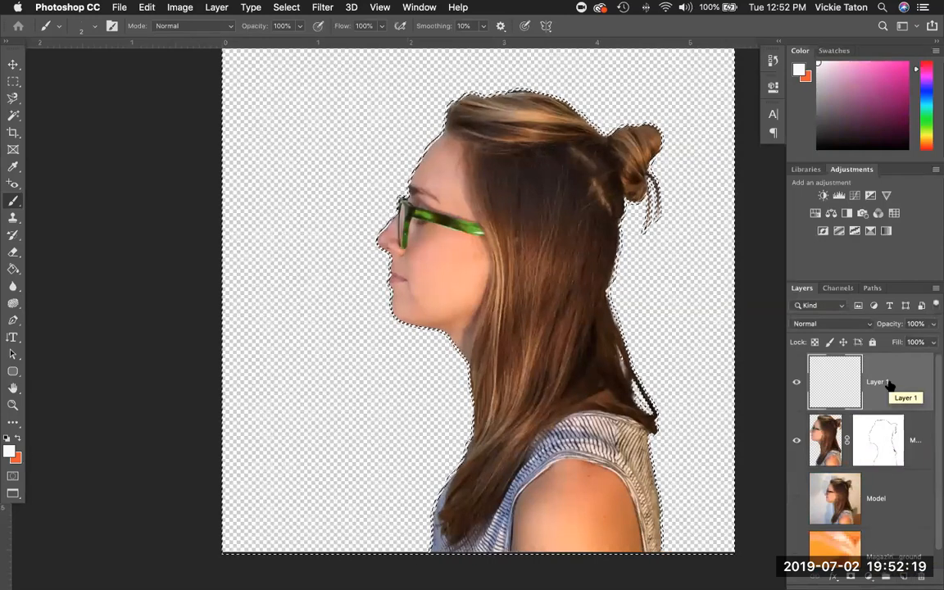
left_click_drag(889, 386, 885, 458)
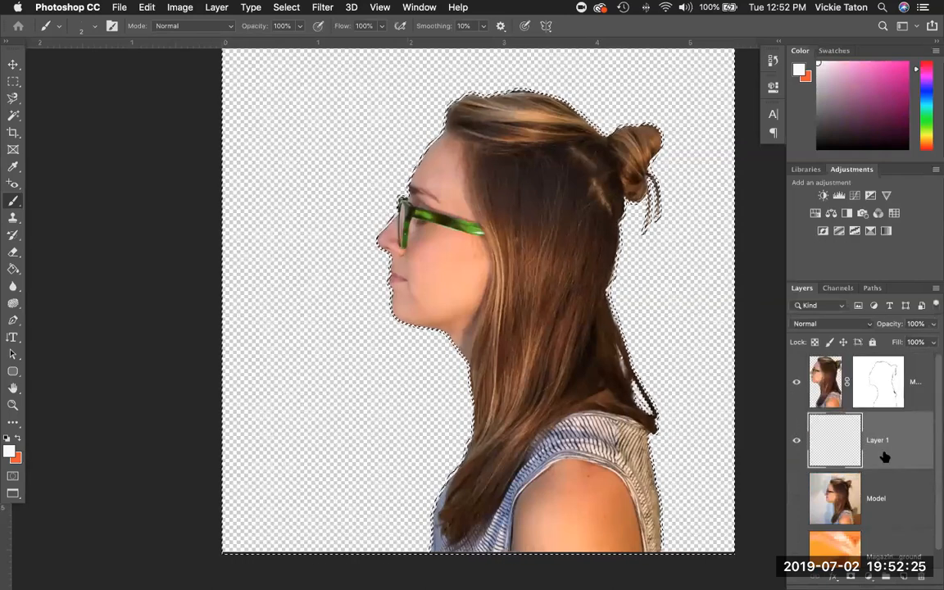
double_click(875, 440)
type("shad")
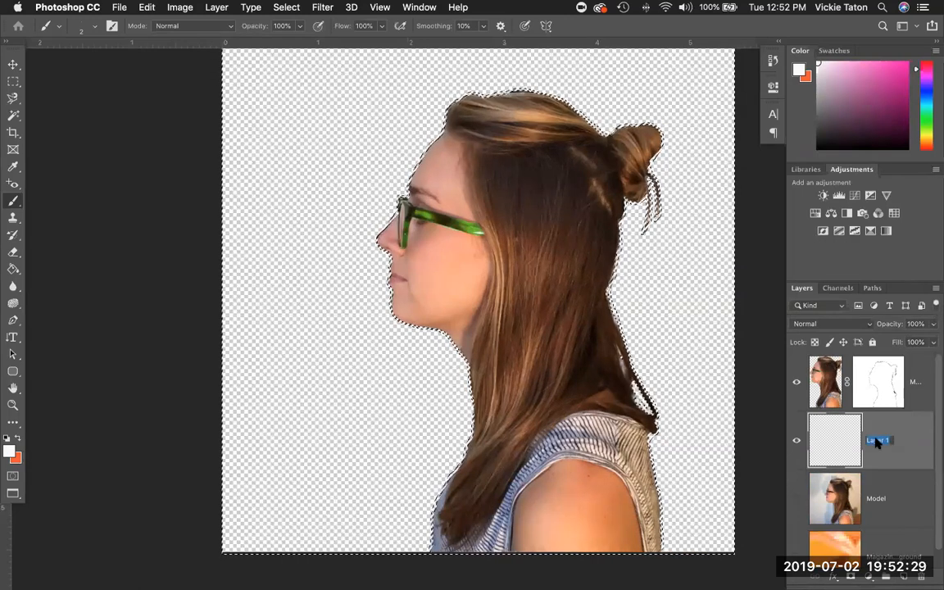
type("iw")
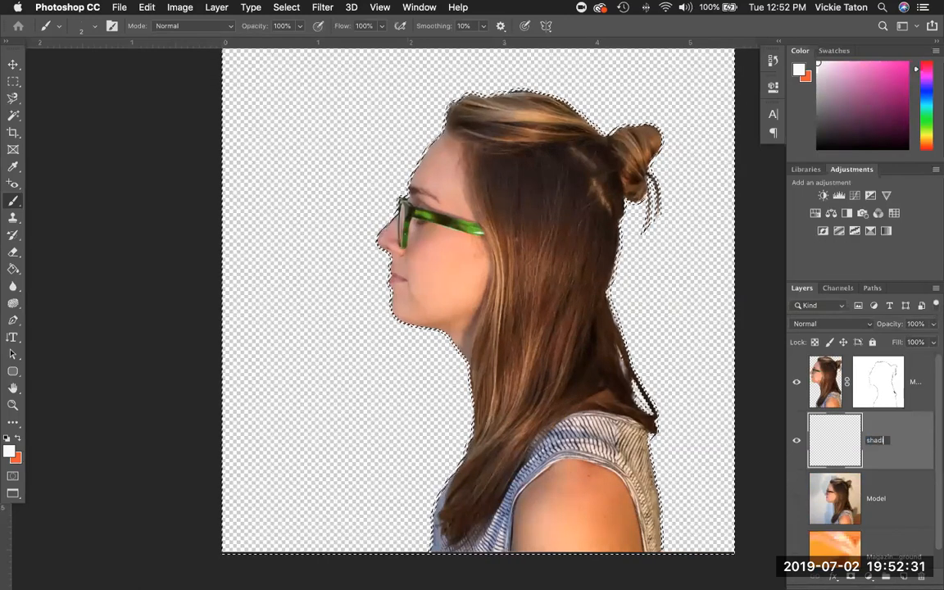
key("BackSpace")
key("BackSpace")
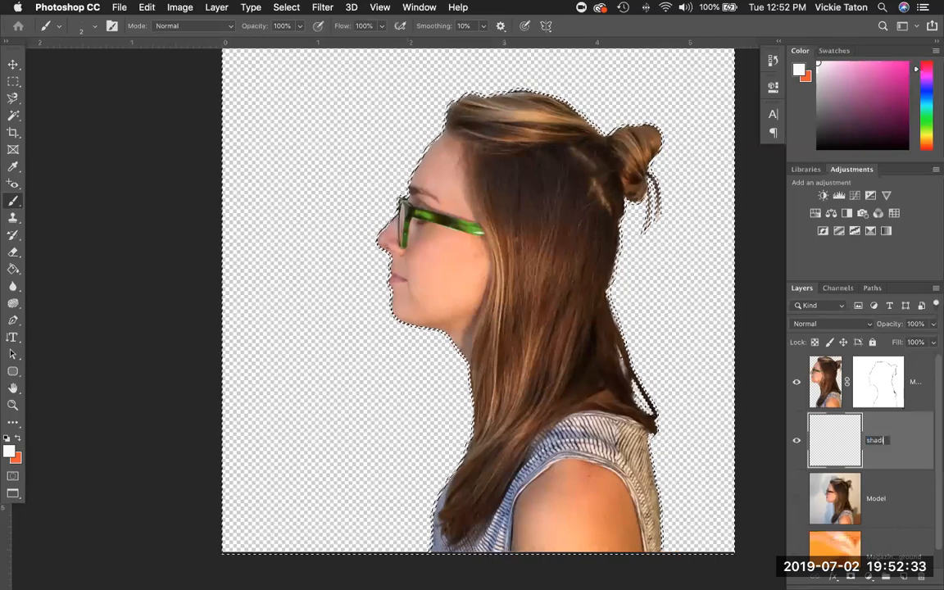
type("ow")
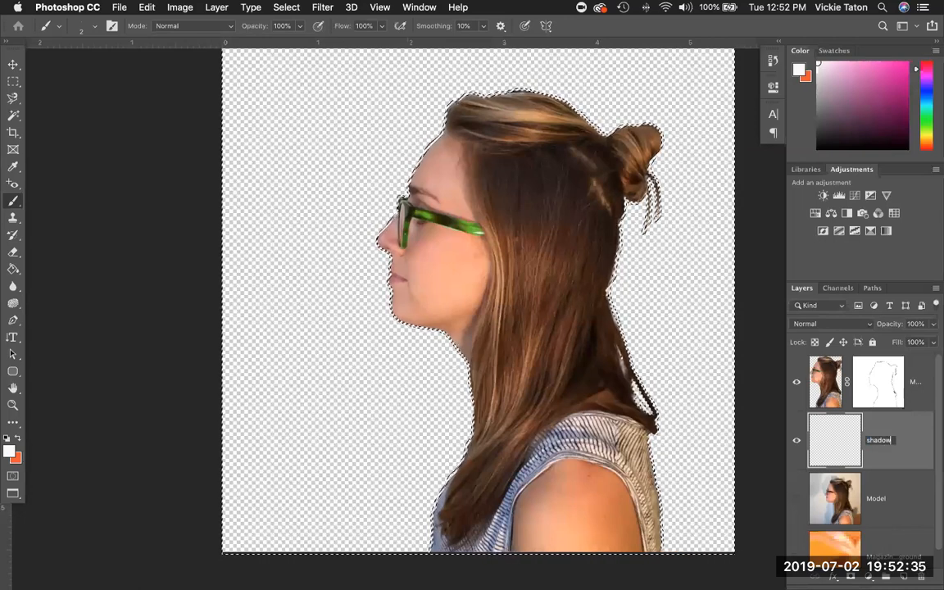
key("Return")
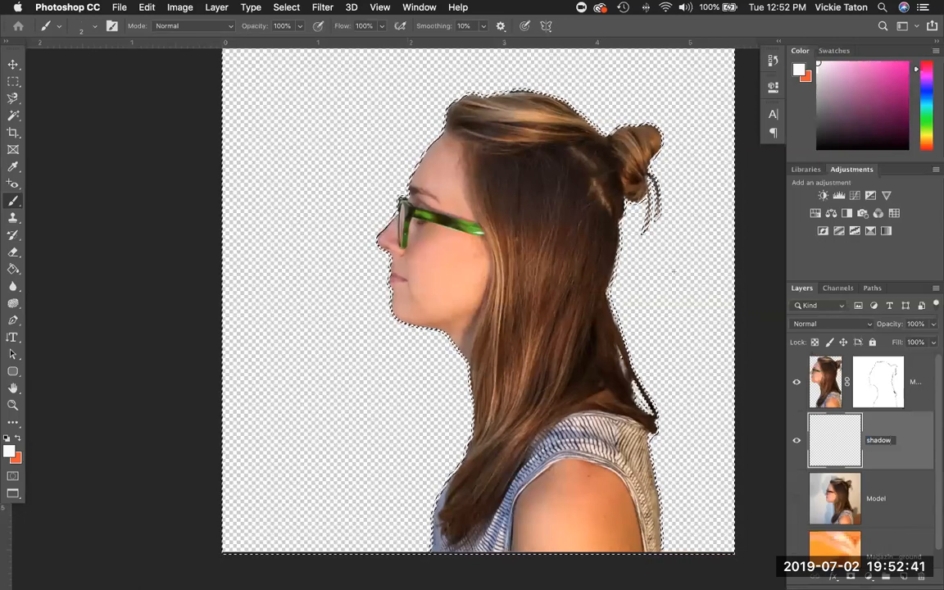
left_click(286, 8)
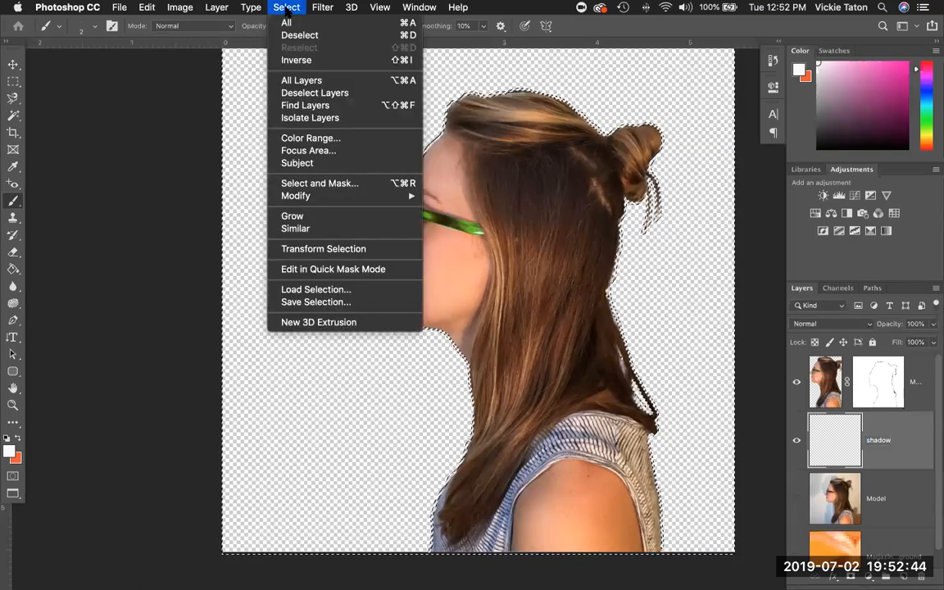
In Select and Mask, view On Layers and push Shift Edge to +35%, then apply.
left_click(325, 184)
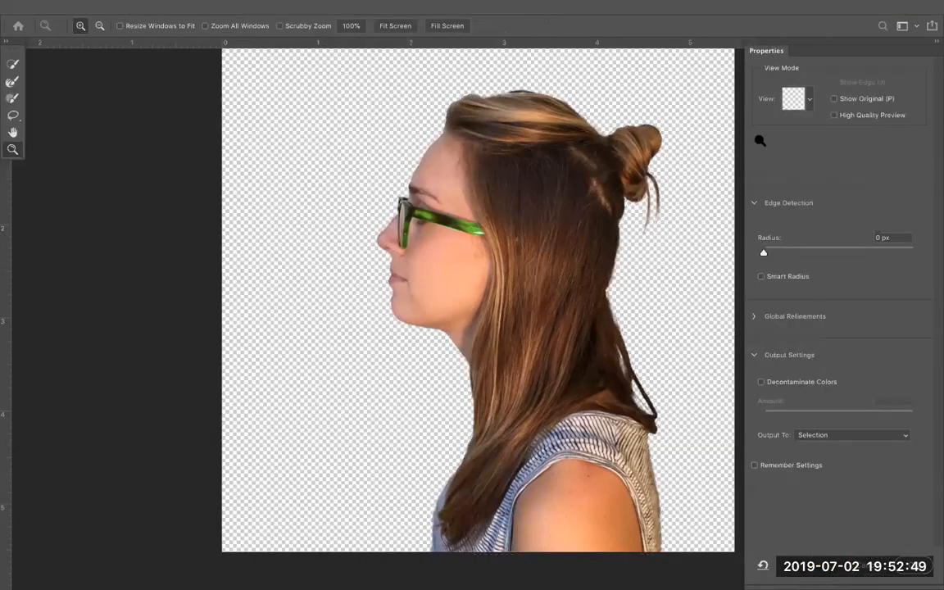
left_click(809, 100)
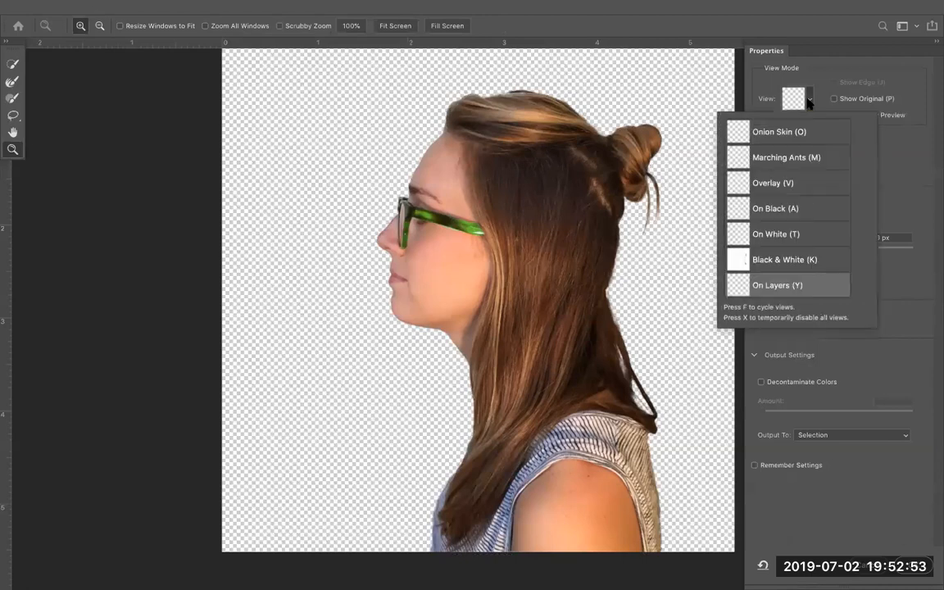
left_click(801, 205)
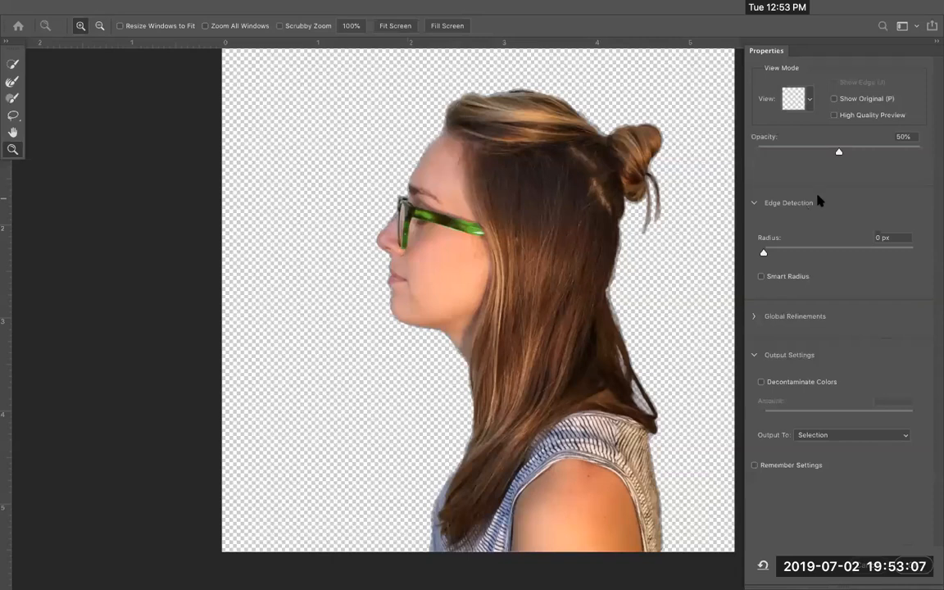
left_click(756, 317)
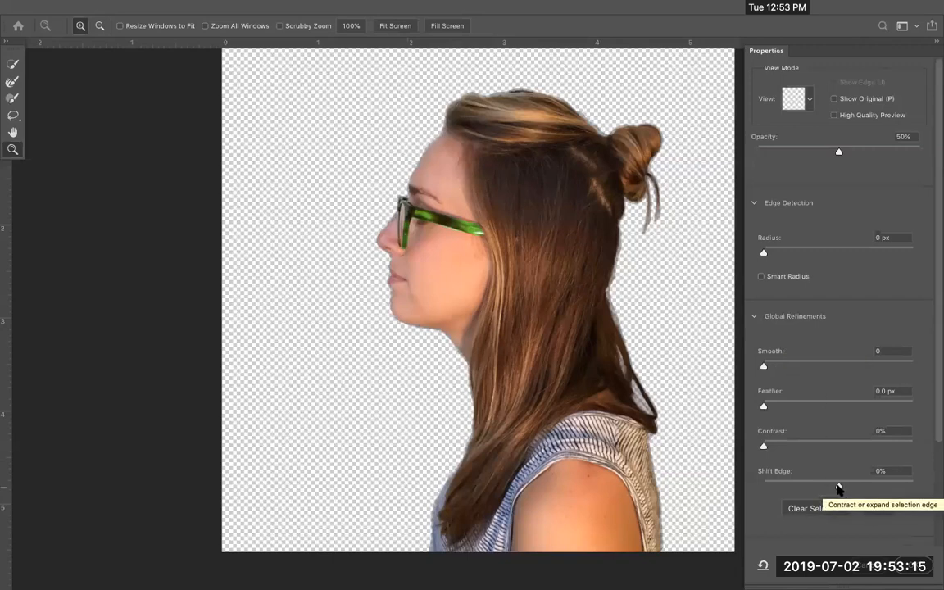
left_click_drag(839, 489, 865, 489)
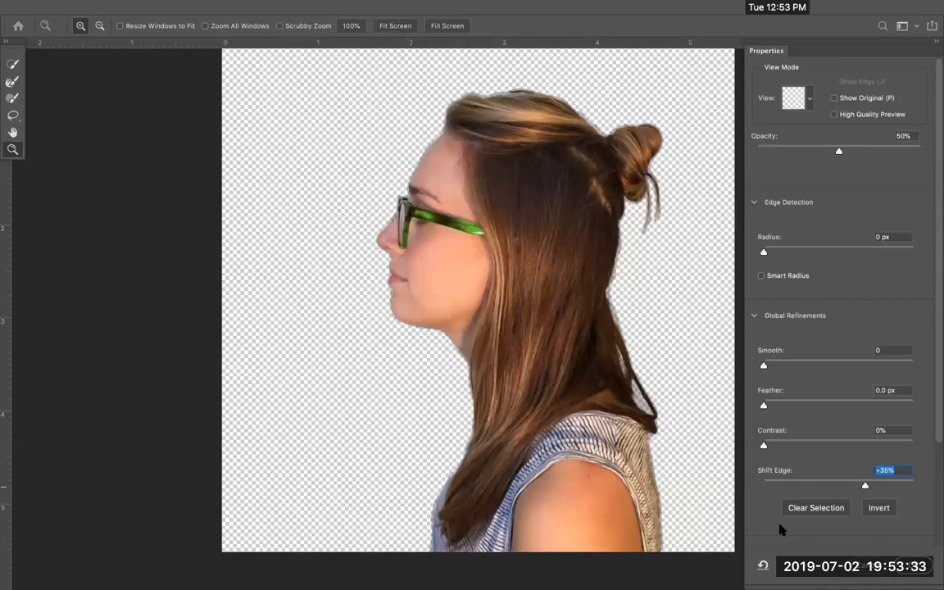
scroll(779, 524, "down", 1)
left_click(753, 301)
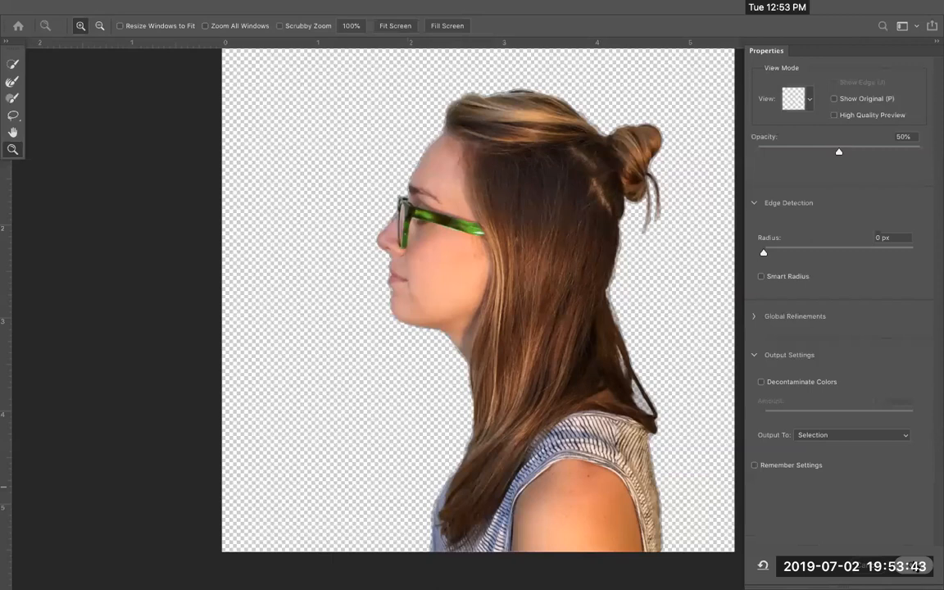
left_click(912, 566)
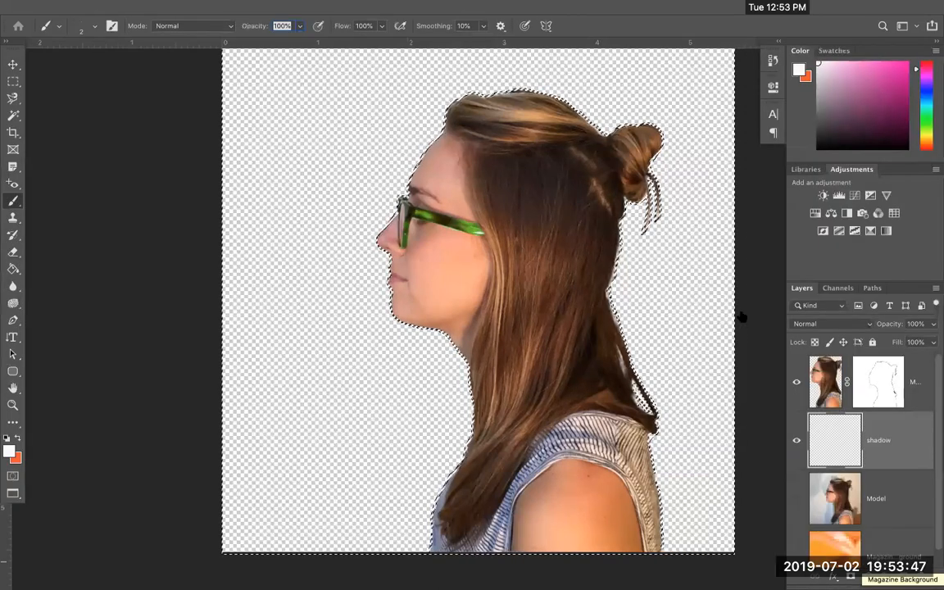
Fill the selection on the shadow layer with black, then drag the layer down to delete it.
left_click(146, 7)
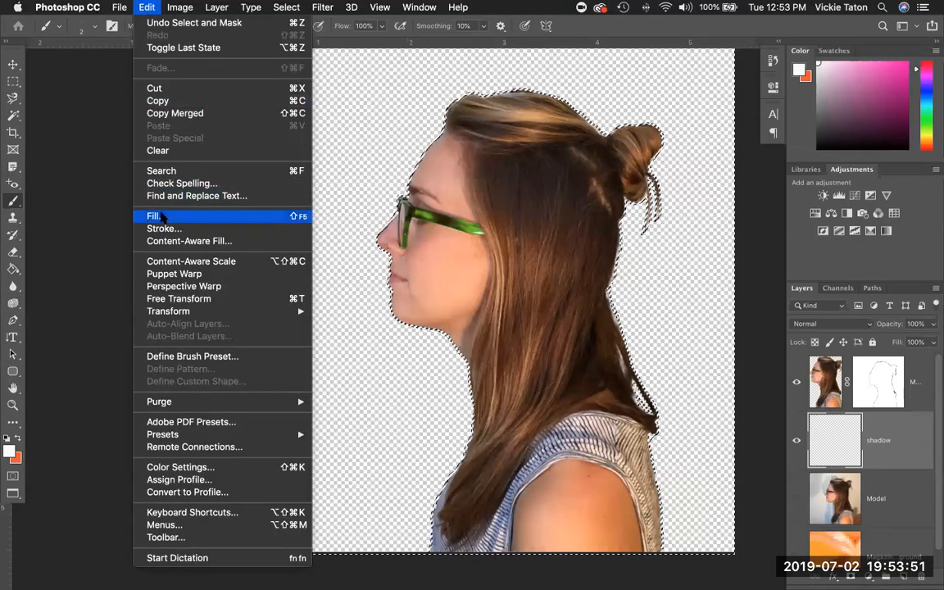
left_click(162, 216)
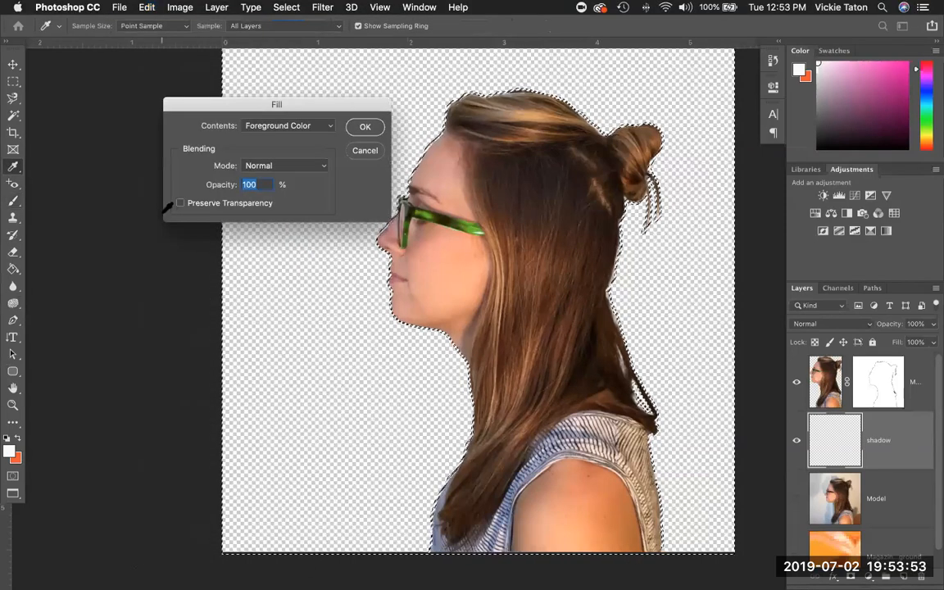
left_click(316, 130)
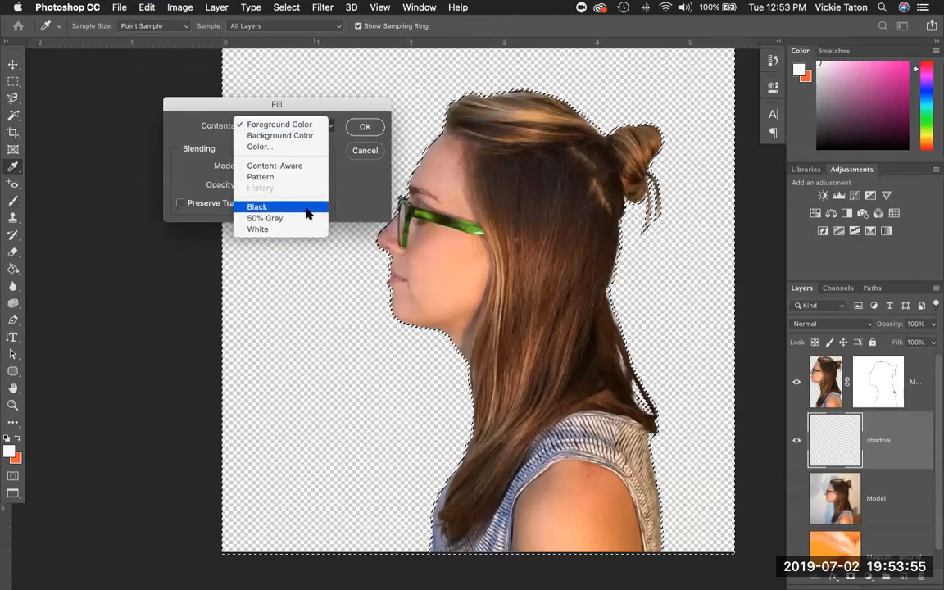
key("Return")
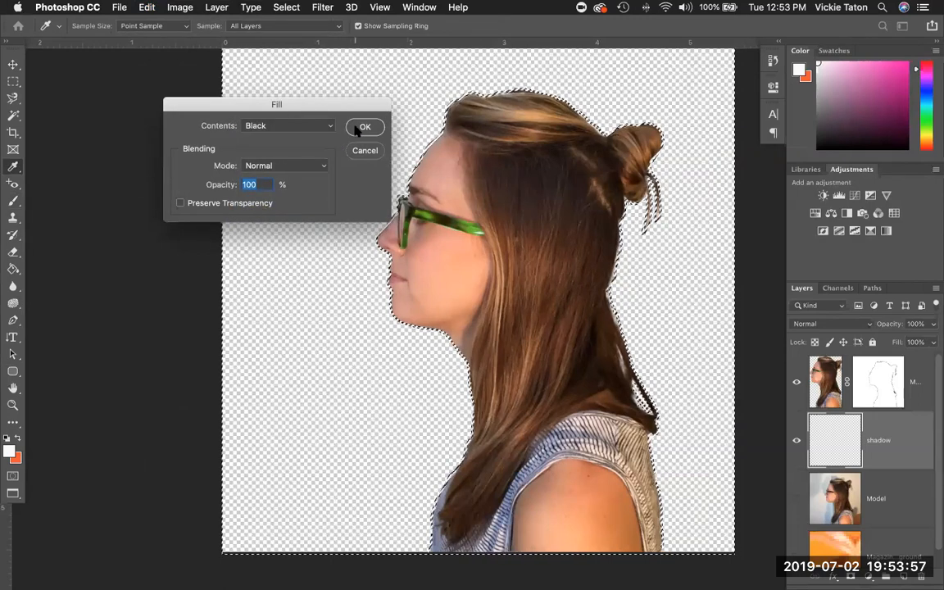
left_click(359, 128)
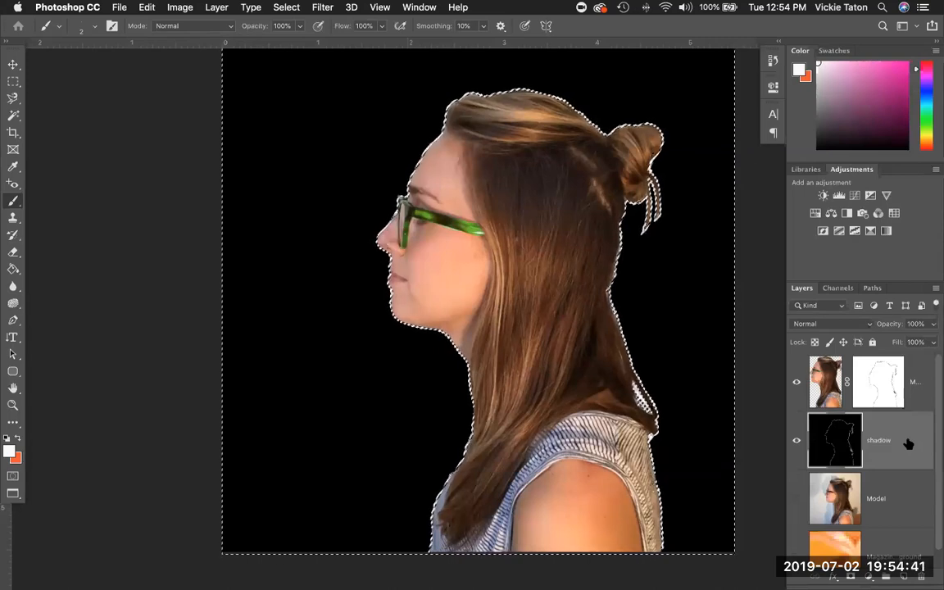
left_click_drag(905, 451, 924, 576)
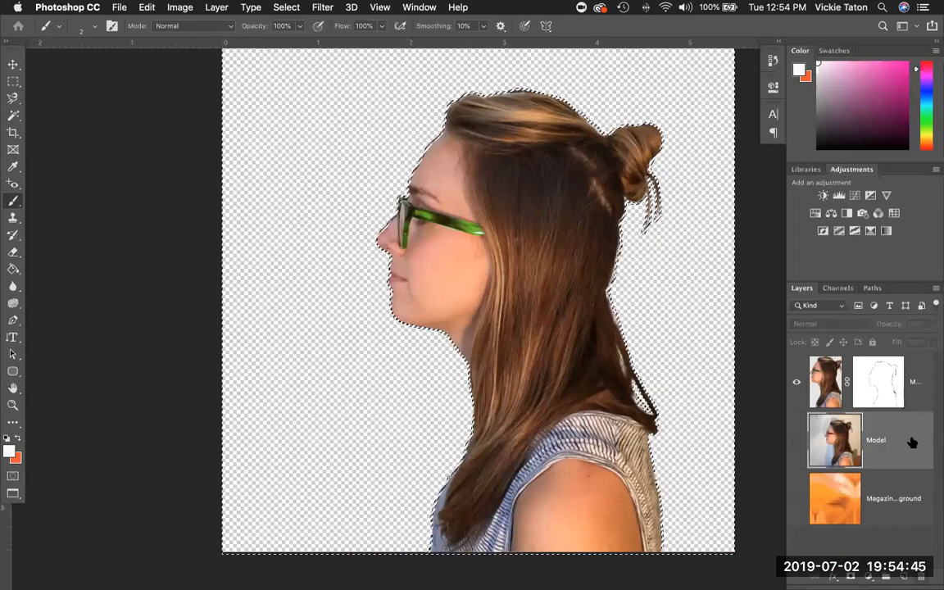
Delete the Model Mask channel, then undo to restore the cutout's layer mask.
left_click(884, 382)
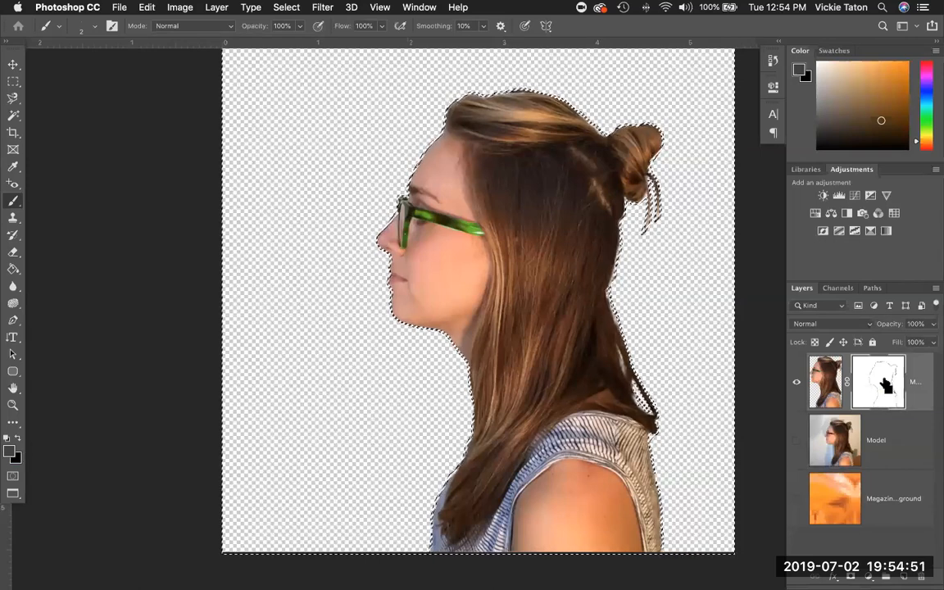
left_click(838, 288)
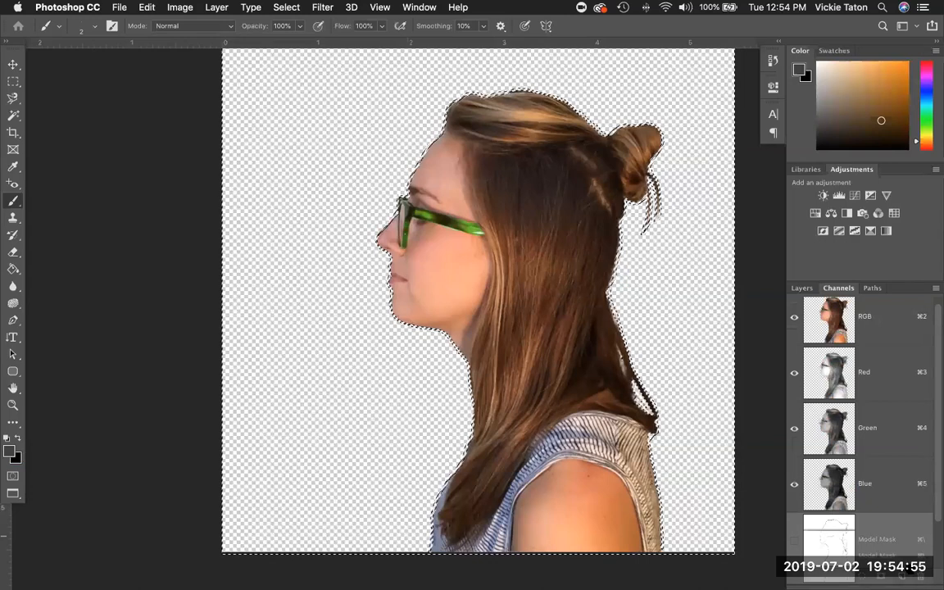
left_click(920, 576)
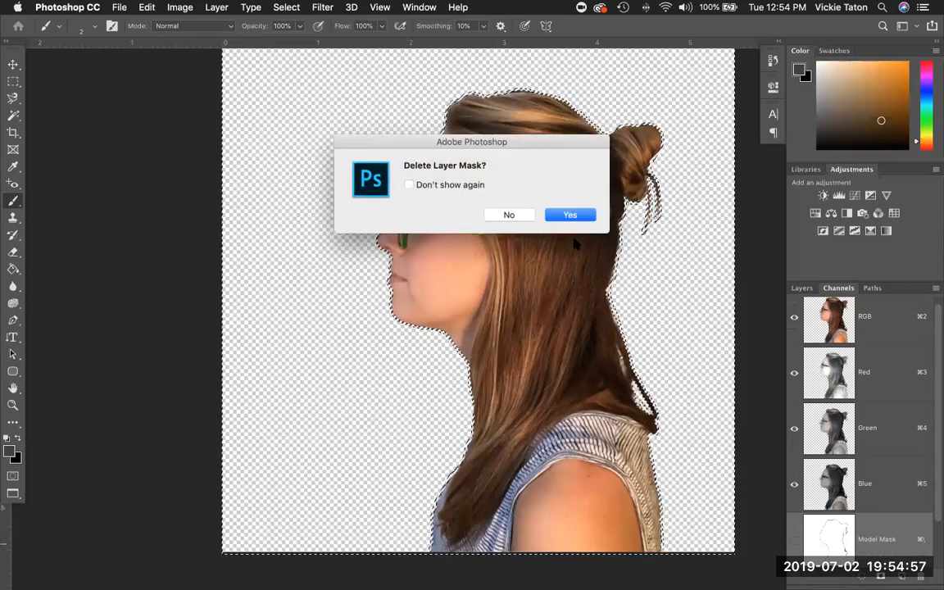
left_click(566, 216)
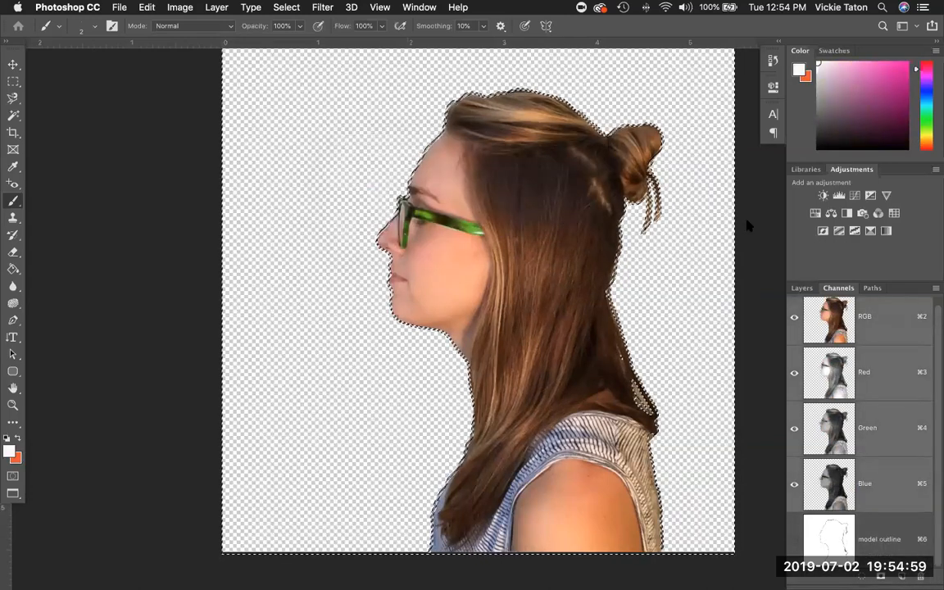
left_click(812, 288)
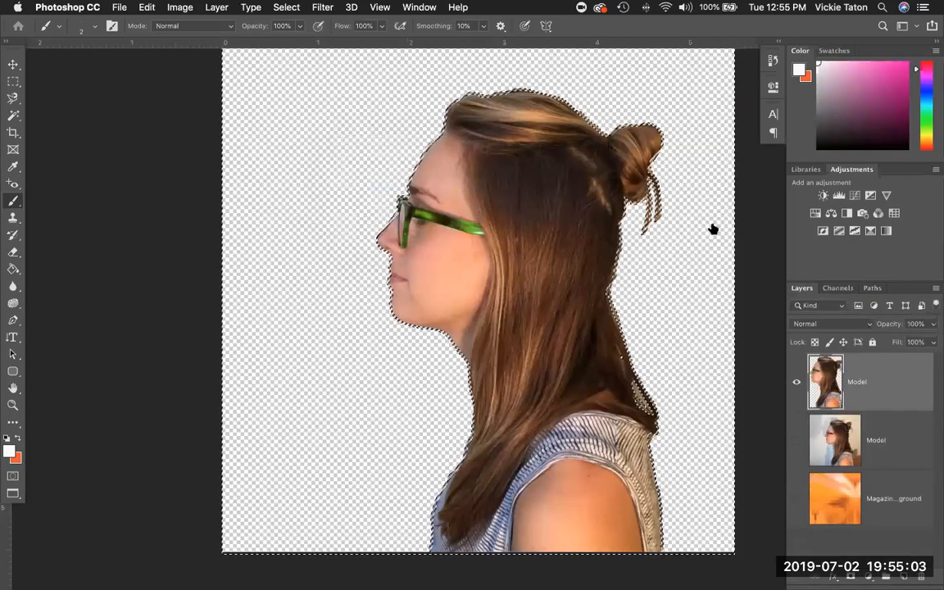
left_click(146, 8)
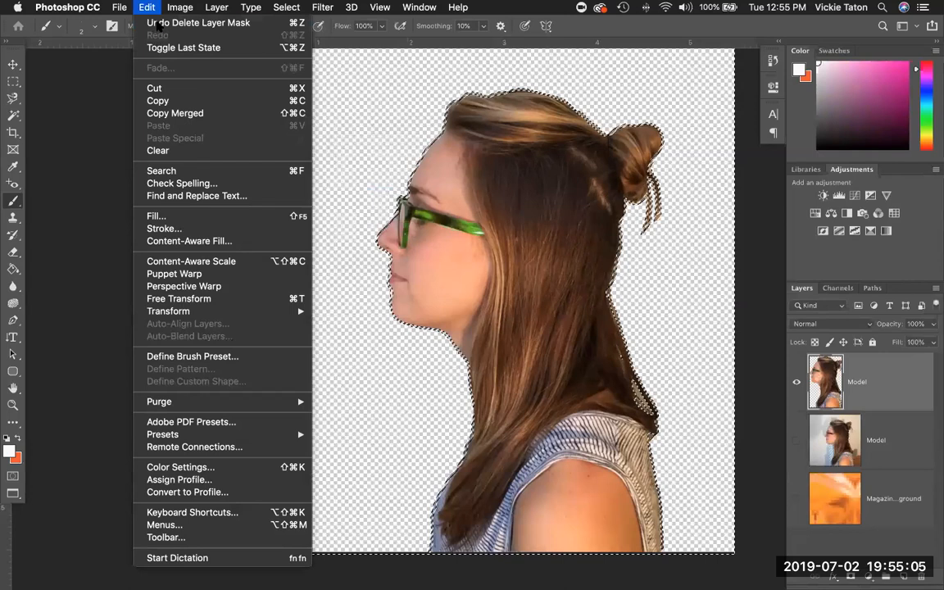
left_click(172, 23)
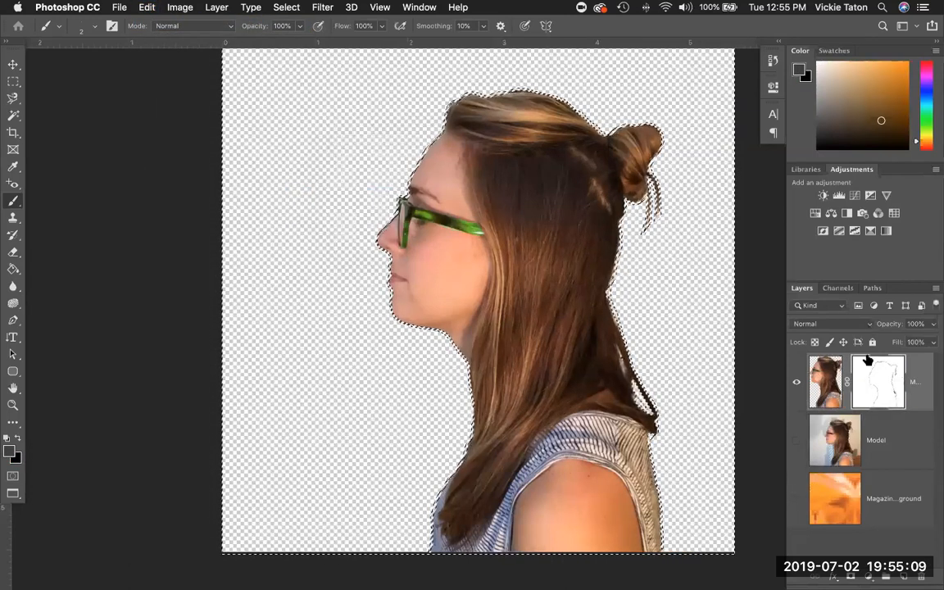
Check the saved 'model outline' channel in Channels, then return to Layers.
left_click(837, 287)
scroll(860, 376, "down", 3)
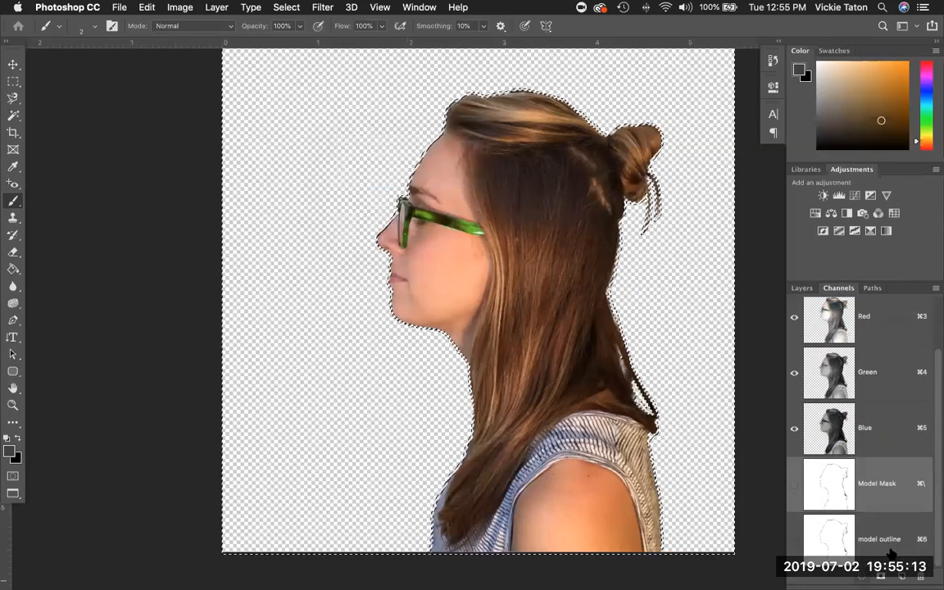
left_click(891, 552)
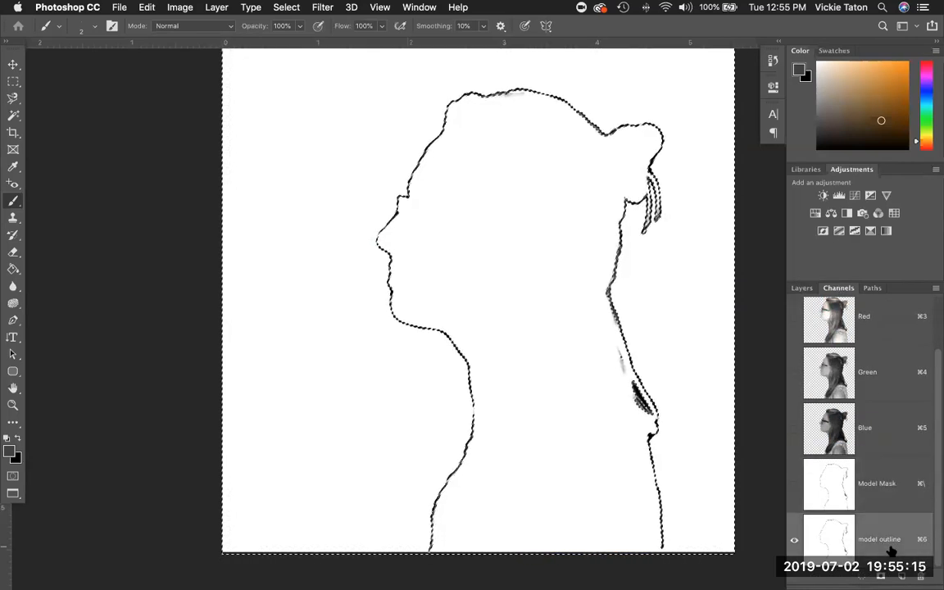
left_click(802, 288)
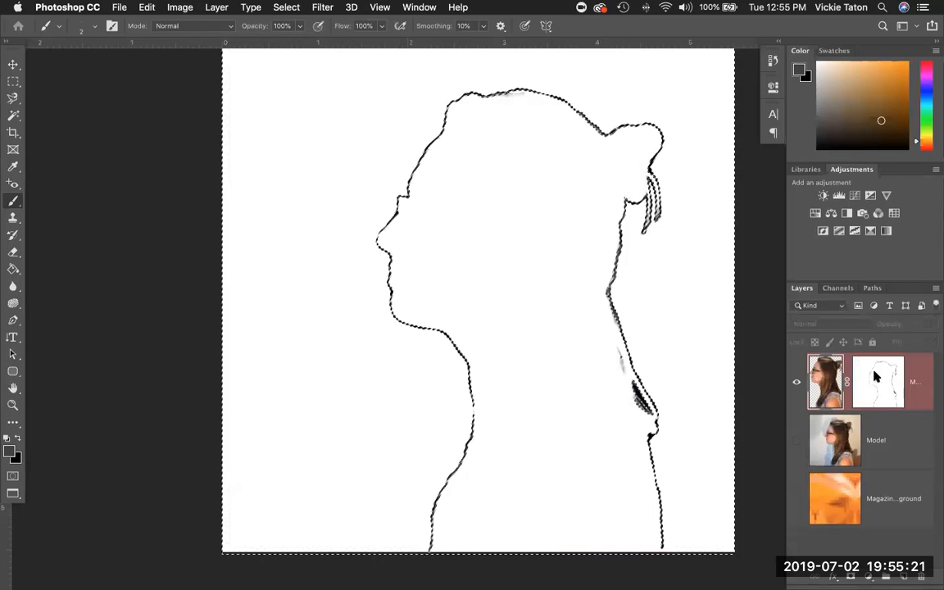
Preview the selection in Quick Mask, turn it off, and invert the selection.
left_click(12, 476)
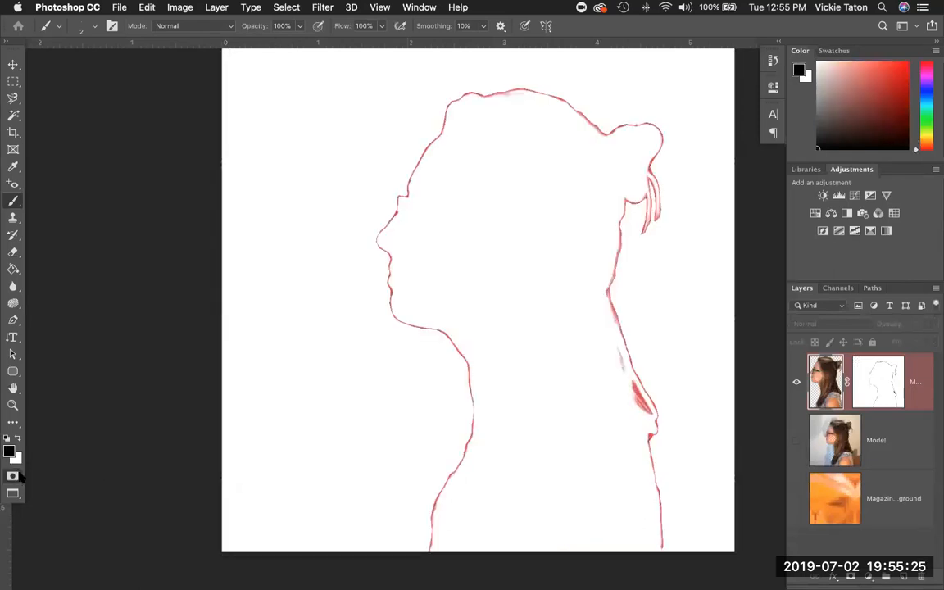
key("q")
key("x")
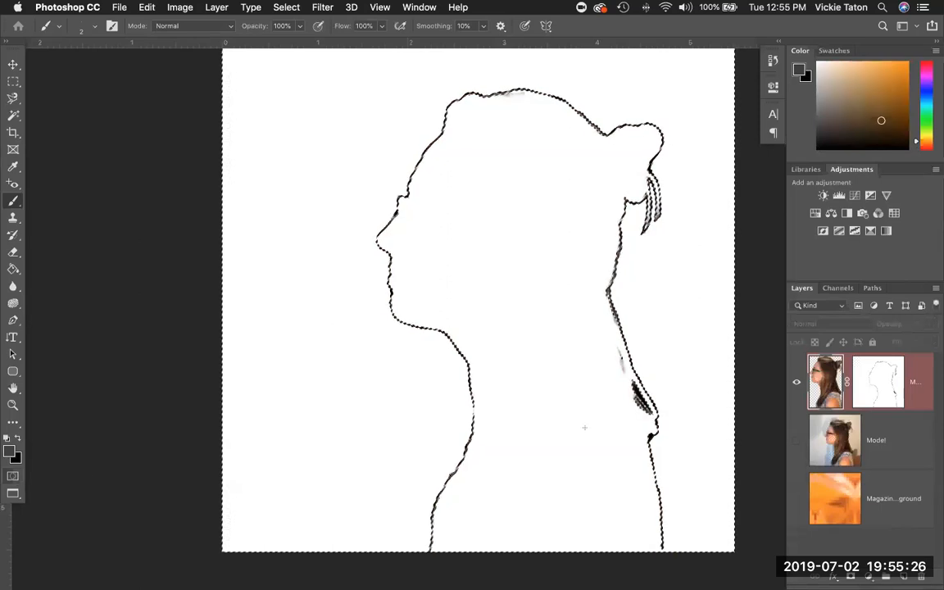
left_click(872, 385, "alt")
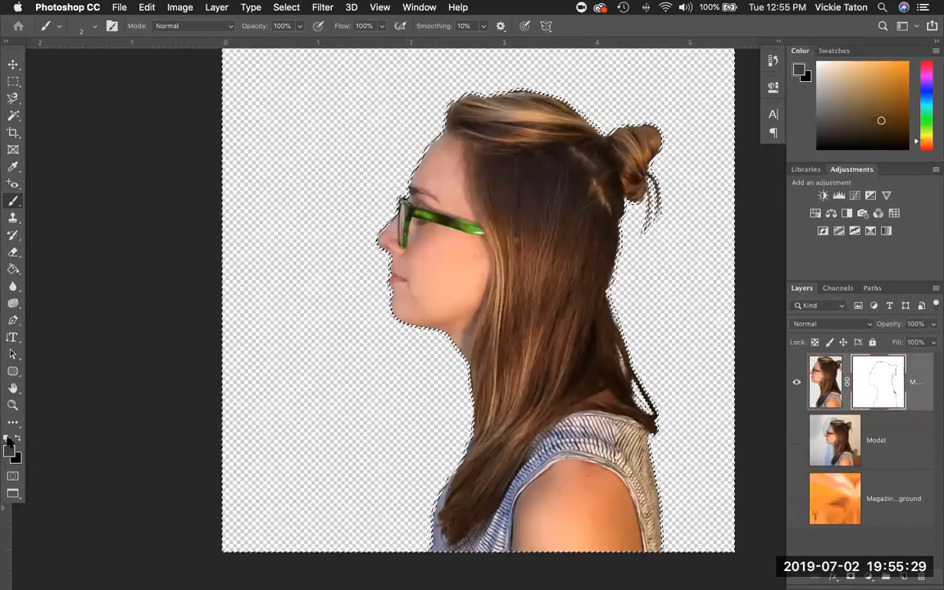
left_click(13, 476)
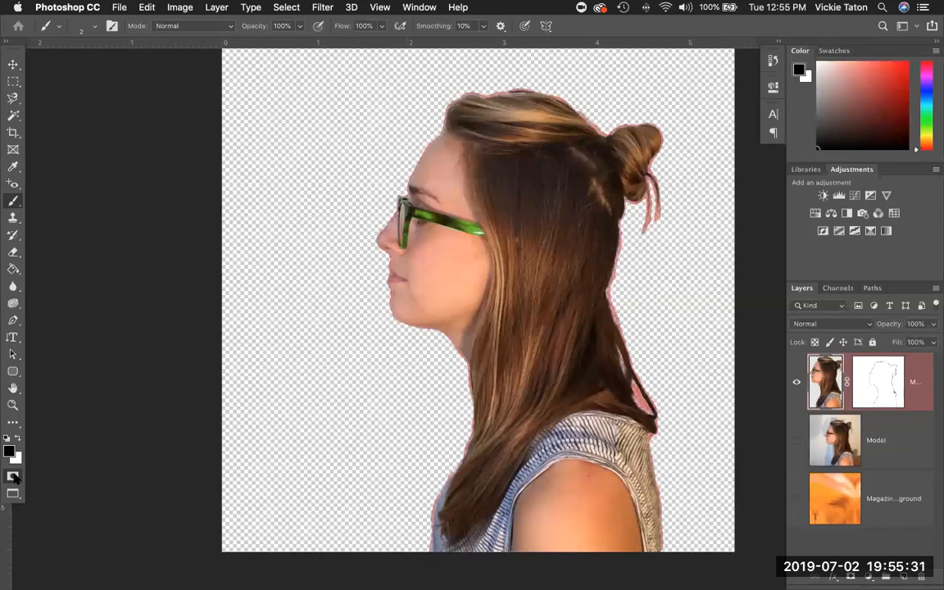
left_click(13, 476)
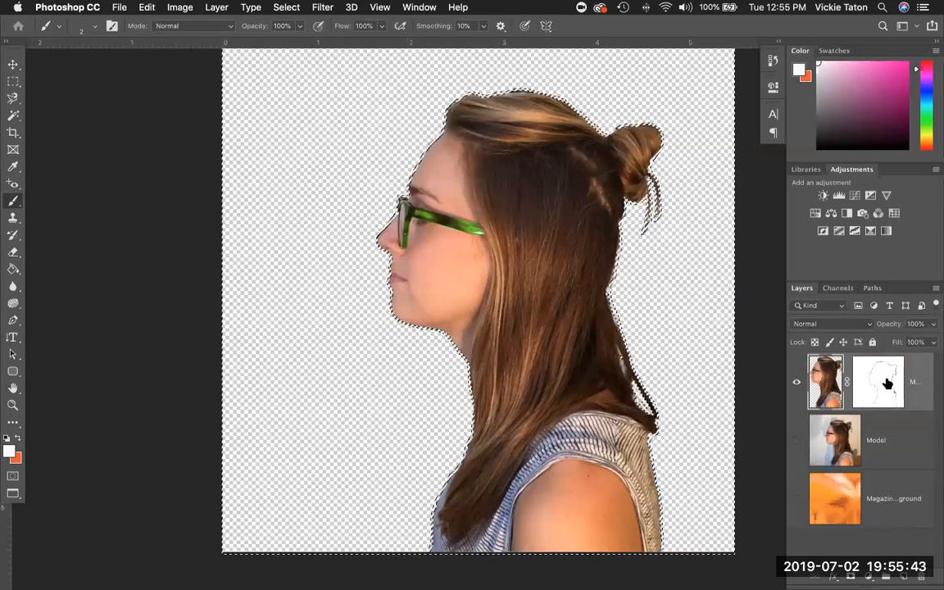
left_click(286, 7)
left_click(305, 61)
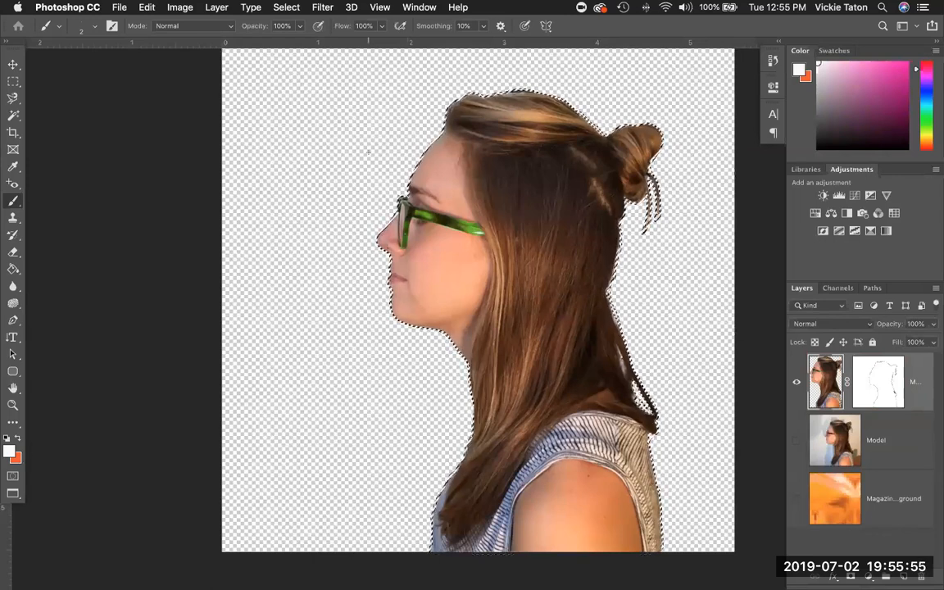
Save the current selection as a new channel named 'model outline'.
left_click(286, 8)
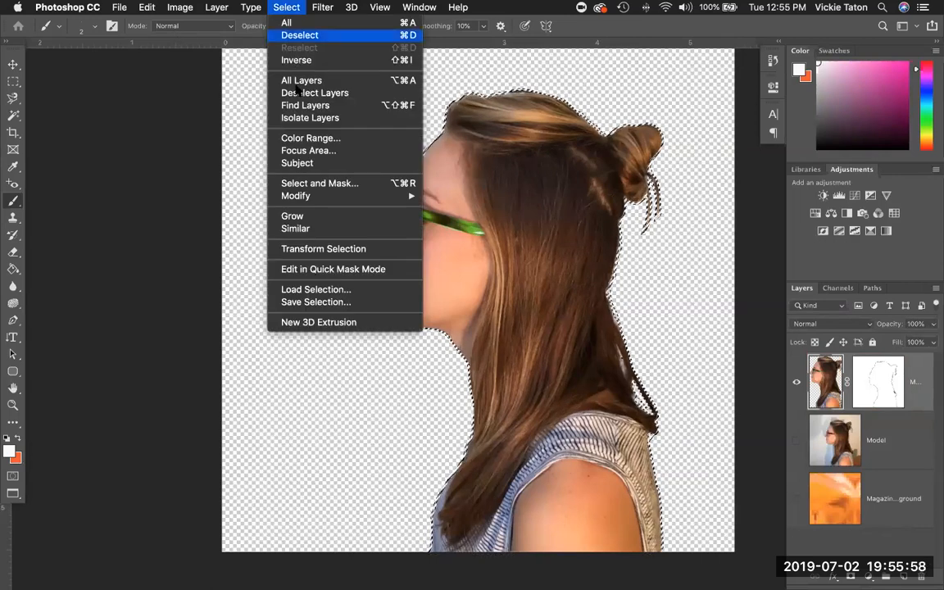
left_click(313, 302)
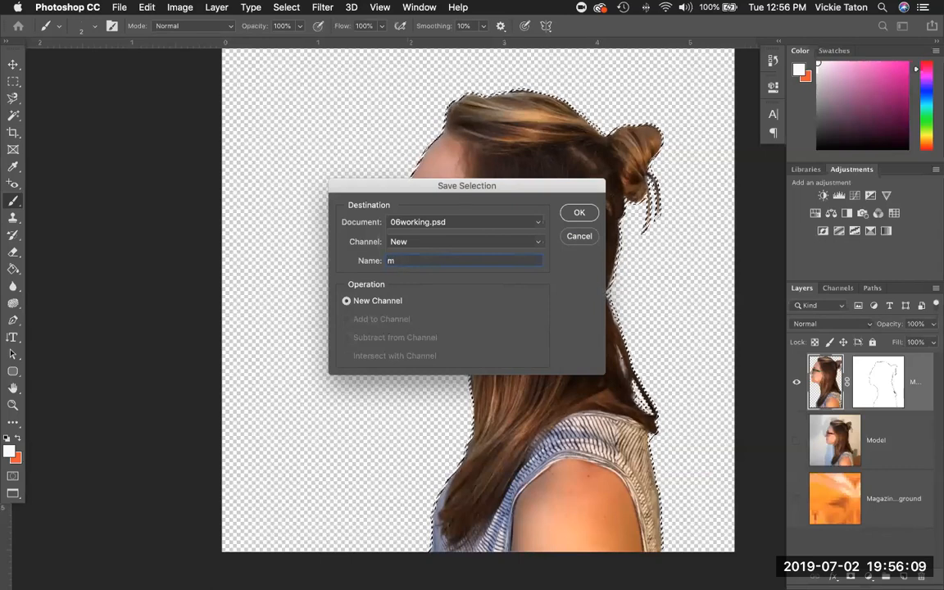
type("el outline")
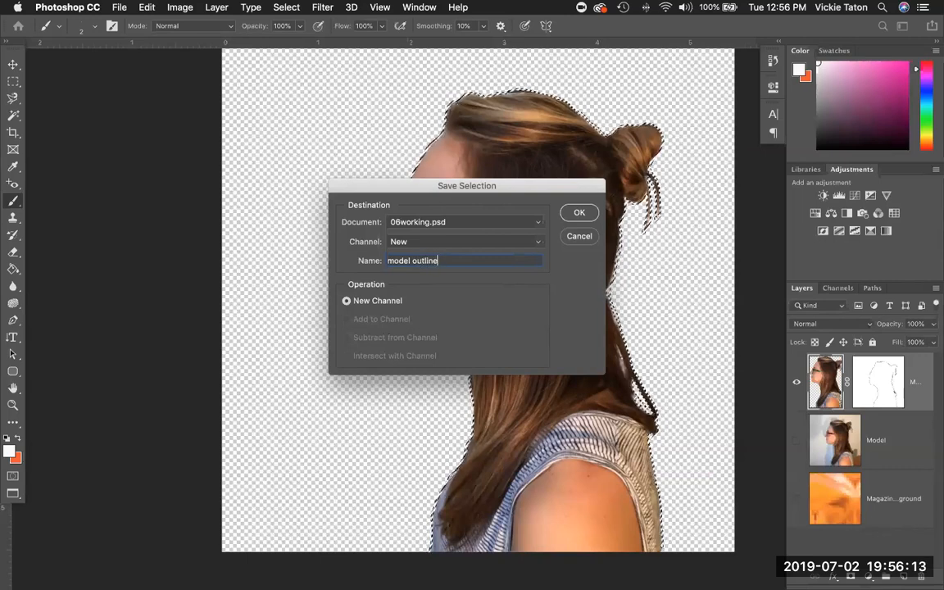
left_click(568, 213)
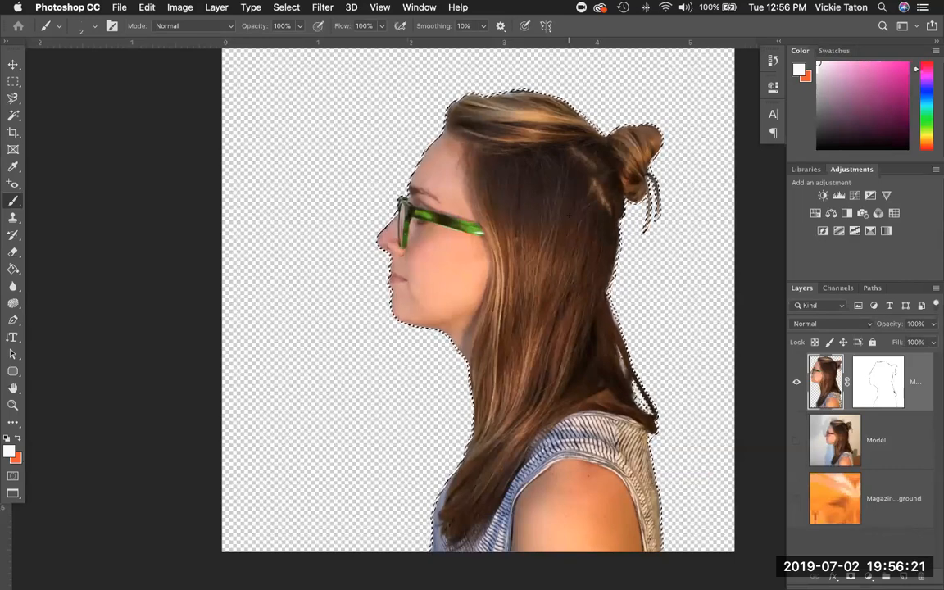
Reopen Save Selection and cancel it without creating another channel.
left_click(288, 8)
left_click(304, 301)
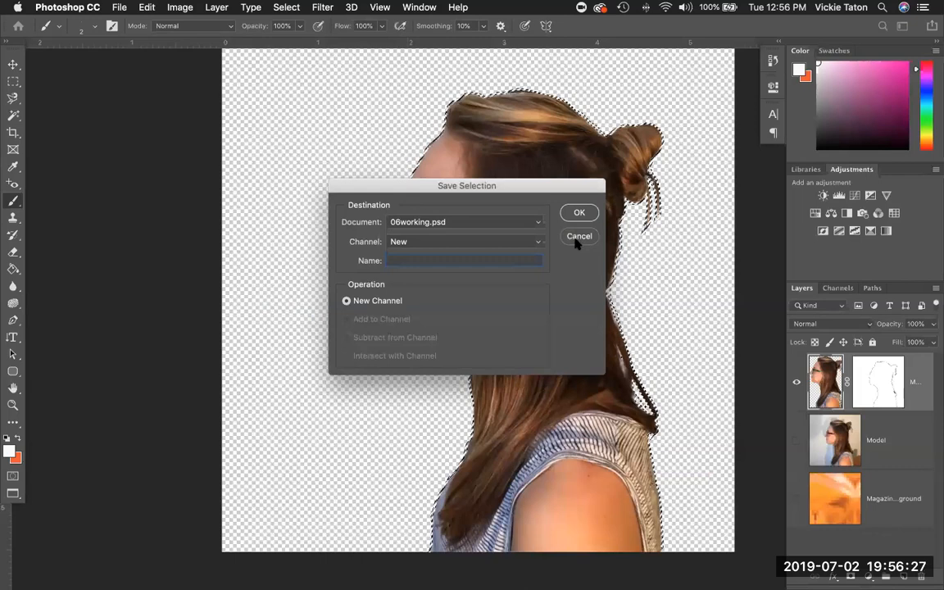
left_click(578, 236)
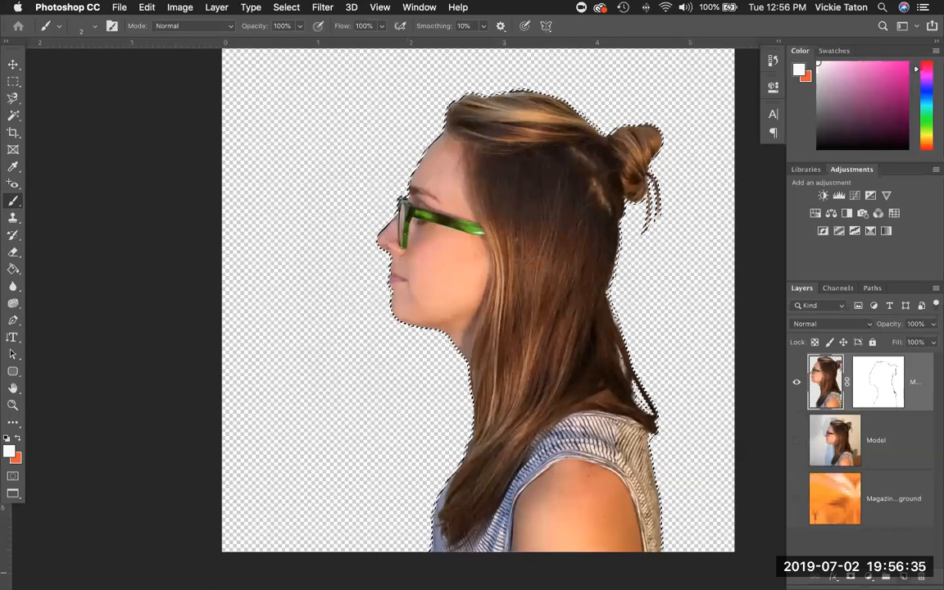
Create a new layer named 'shadow' beneath the masked model layer.
left_click(903, 576)
left_click_drag(889, 389, 891, 467)
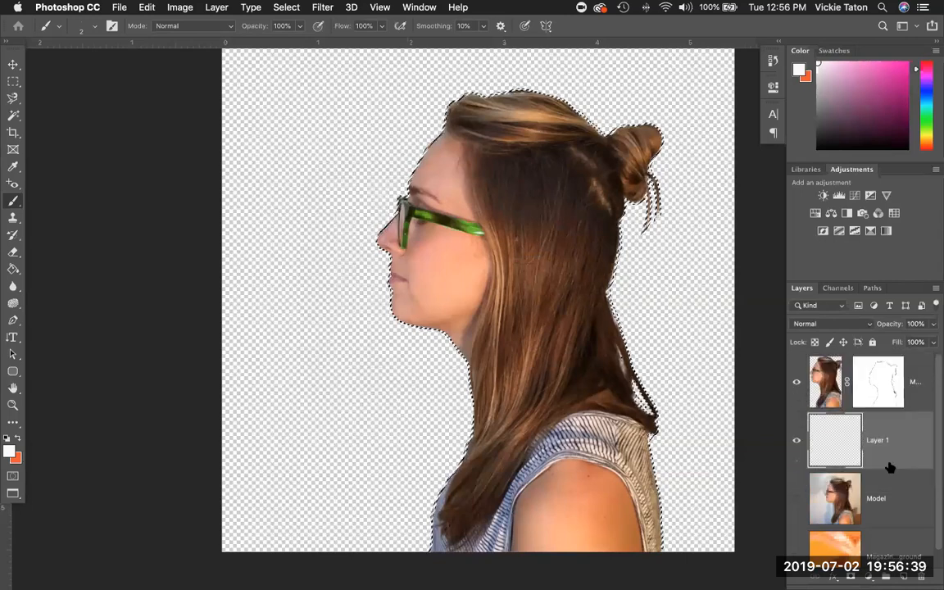
double_click(881, 441)
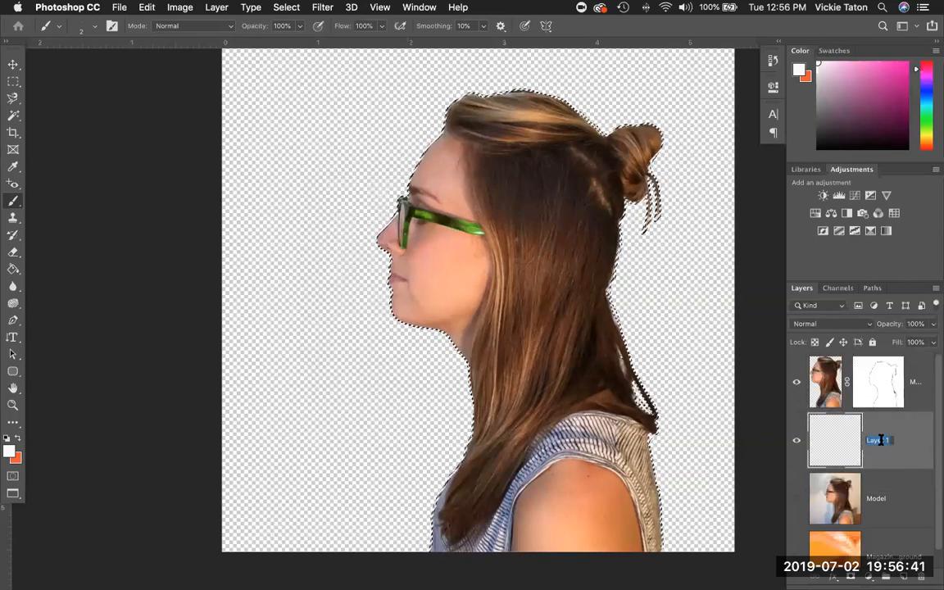
type("sha")
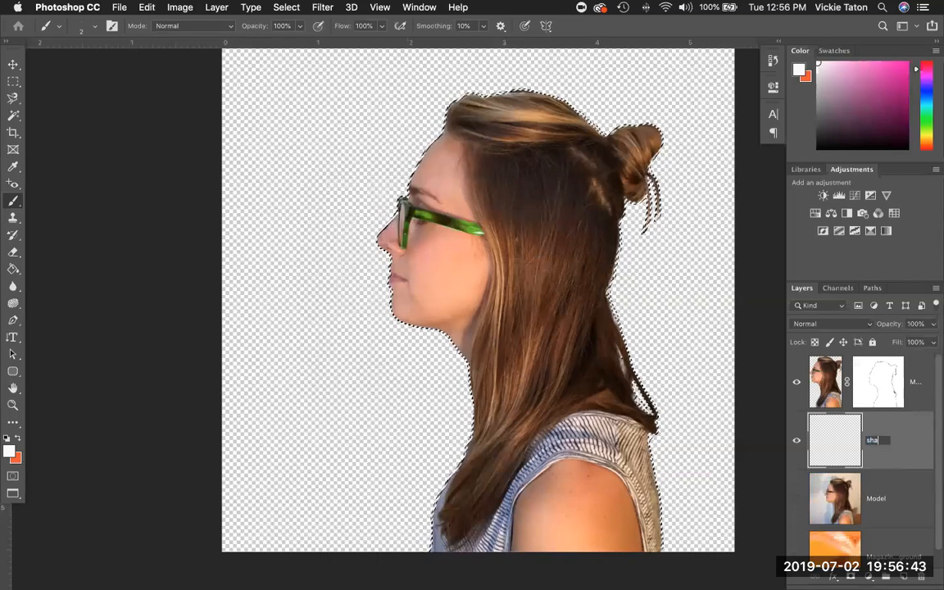
type("dow")
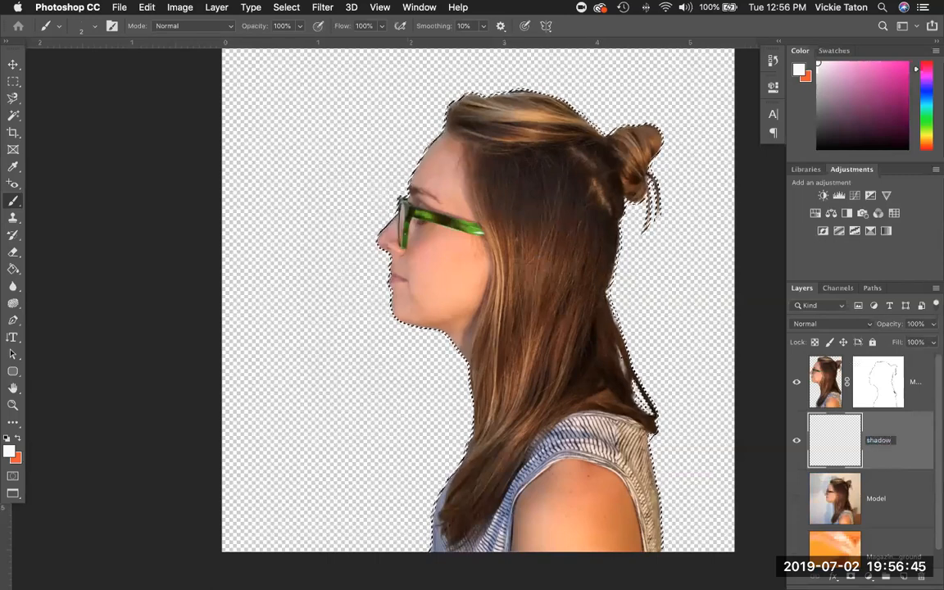
key("Return")
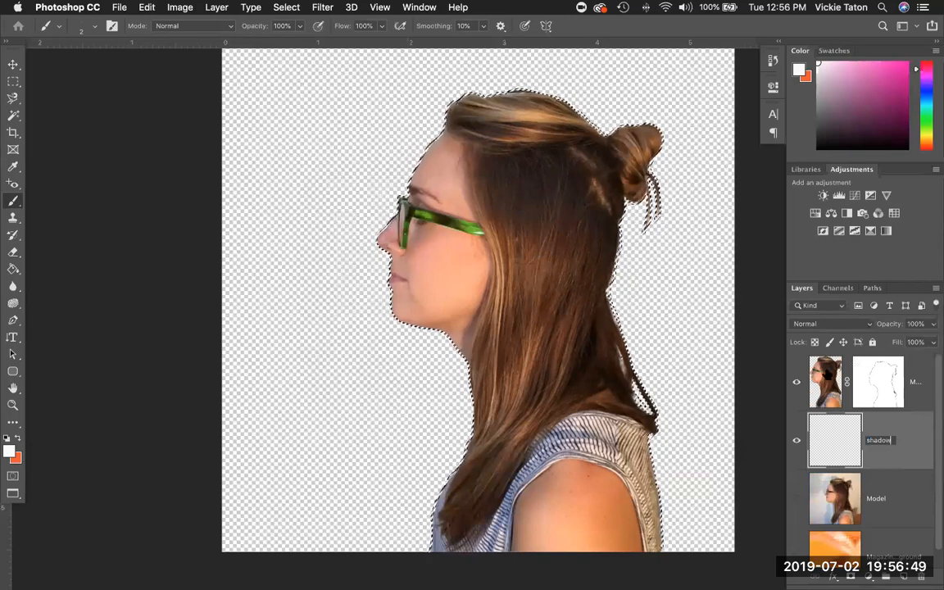
Expand the model selection in Select and Mask with a Shift Edge of +81%.
left_click(287, 7)
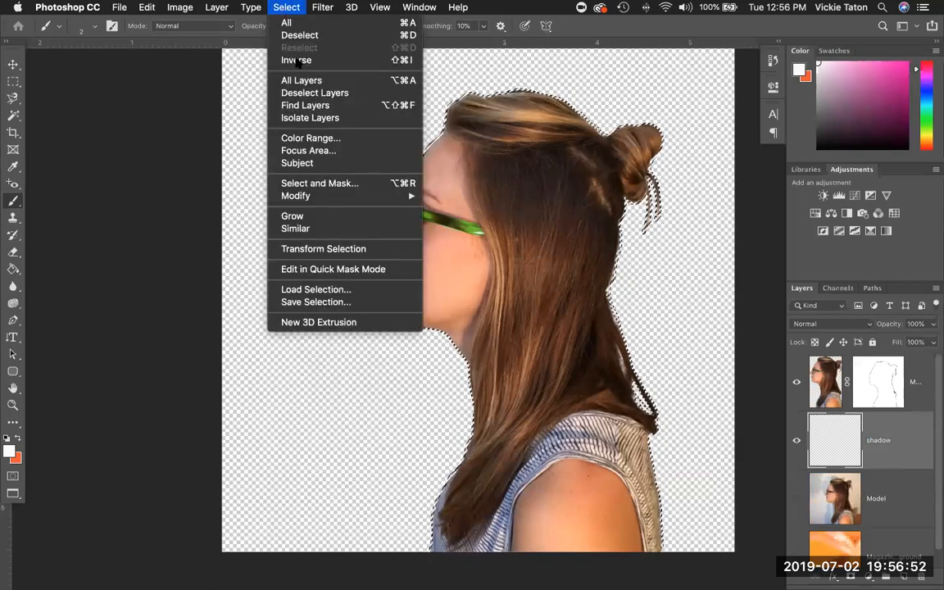
left_click(318, 182)
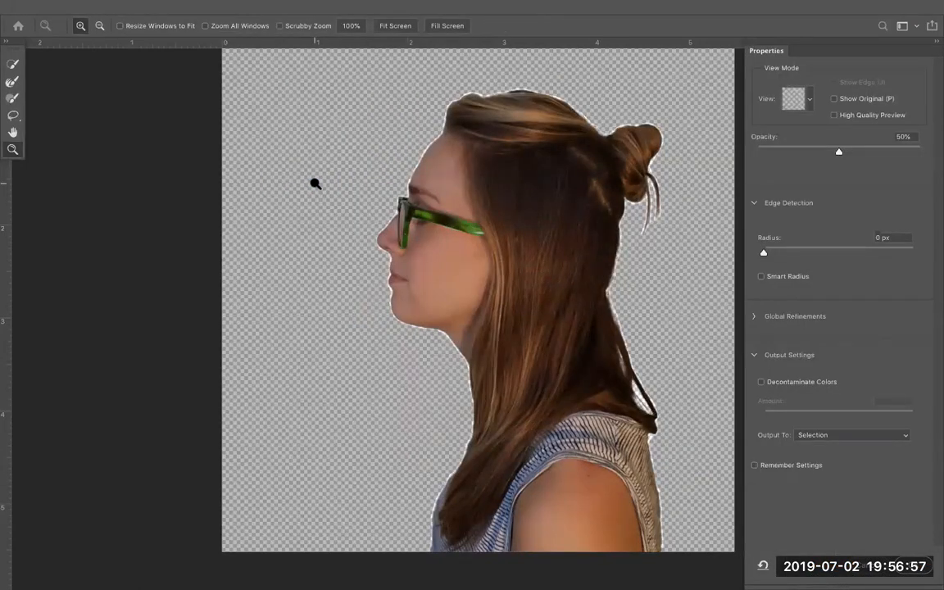
left_click(808, 100)
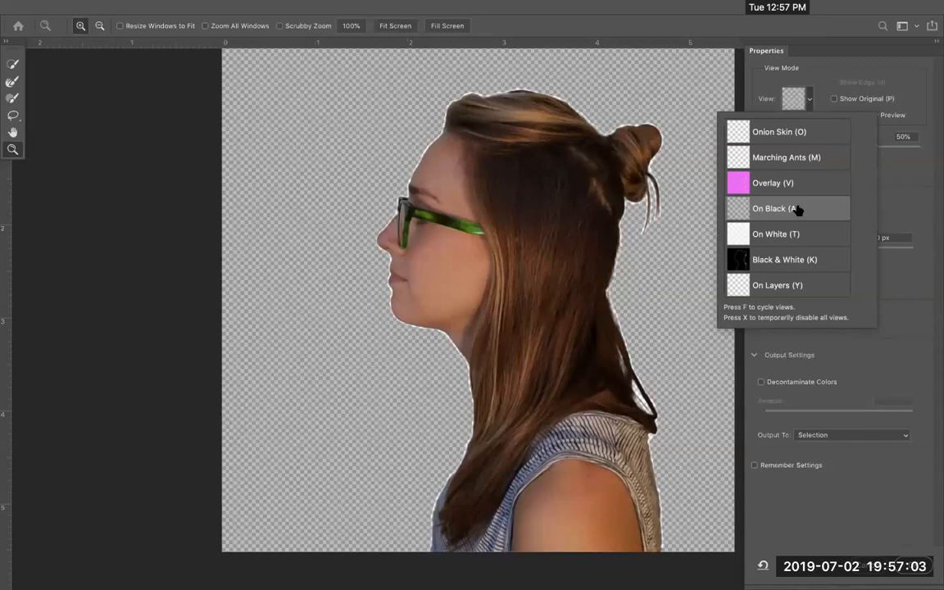
left_click(893, 331)
left_click(759, 316)
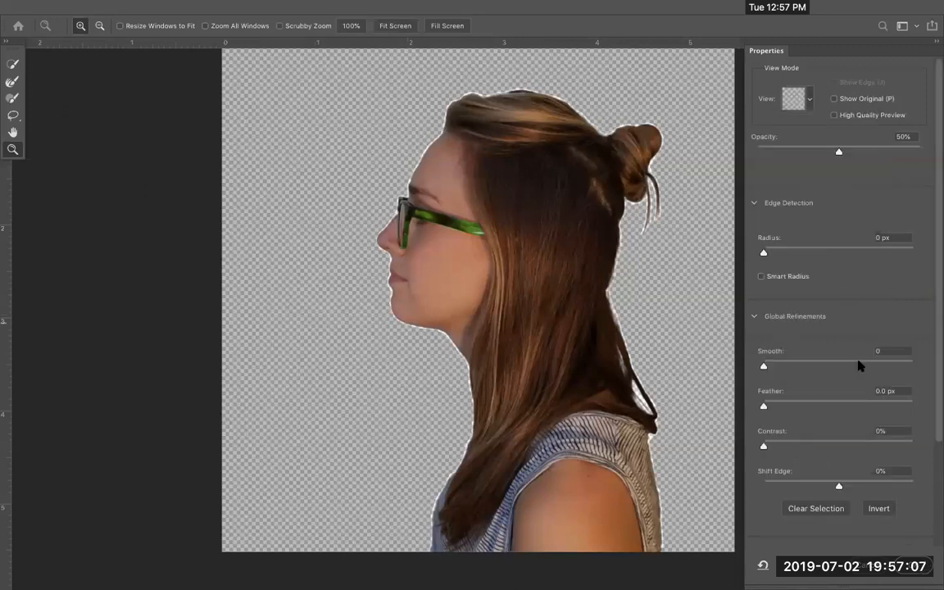
left_click(838, 487)
left_click_drag(838, 486, 867, 489)
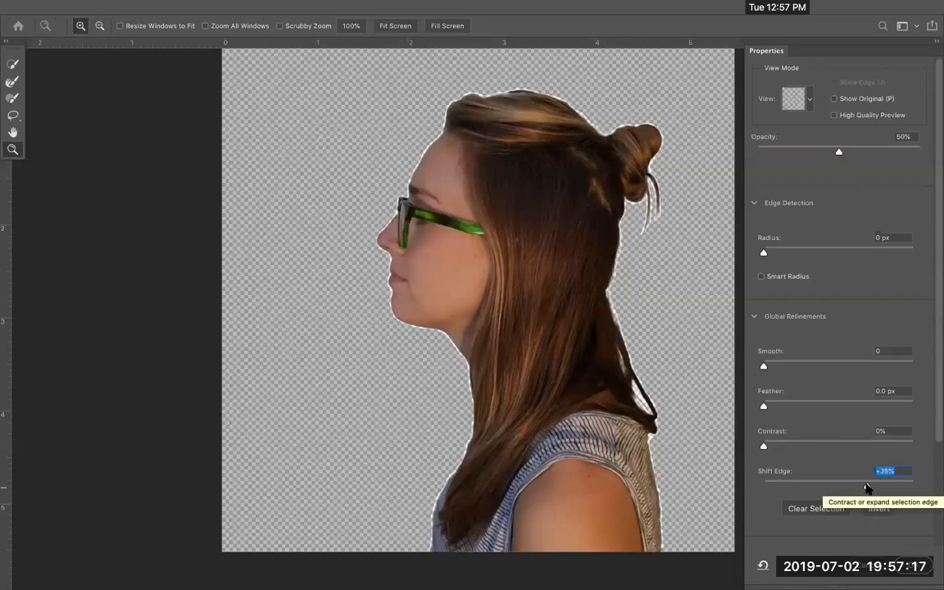
mouse_move(863, 487)
left_mouse_down()
mouse_move(907, 486)
mouse_move(866, 491)
mouse_move(864, 479)
left_mouse_up()
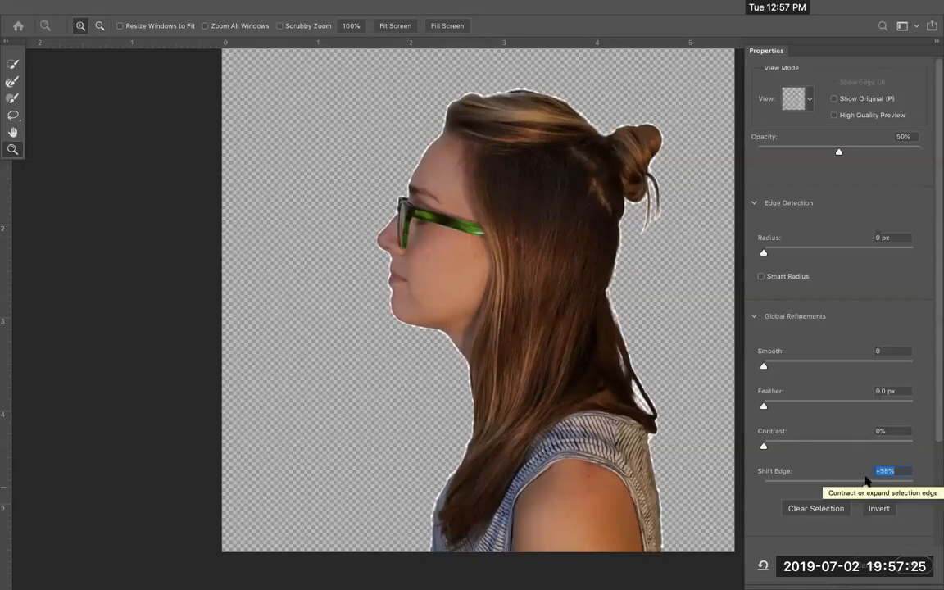
left_click(753, 317)
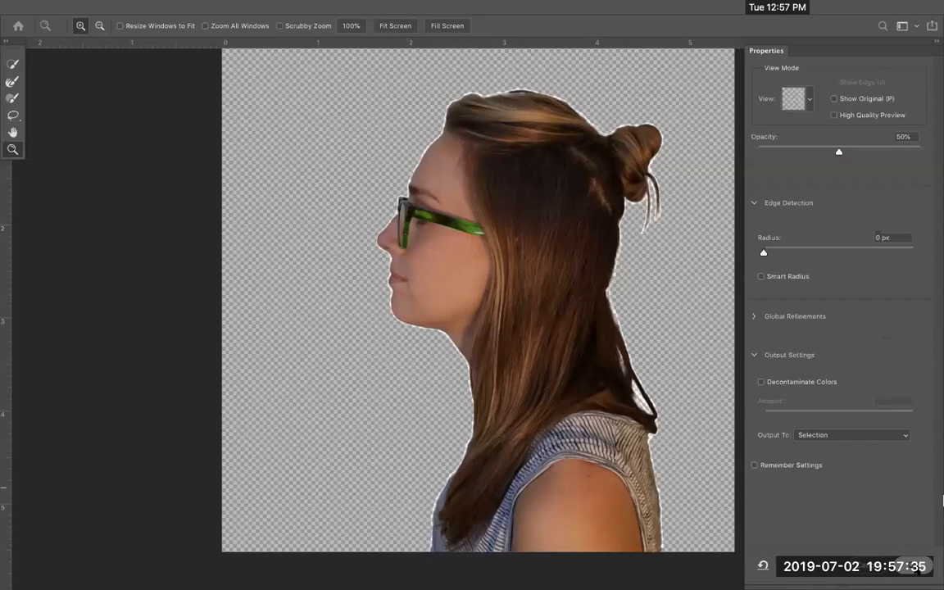
key("Return")
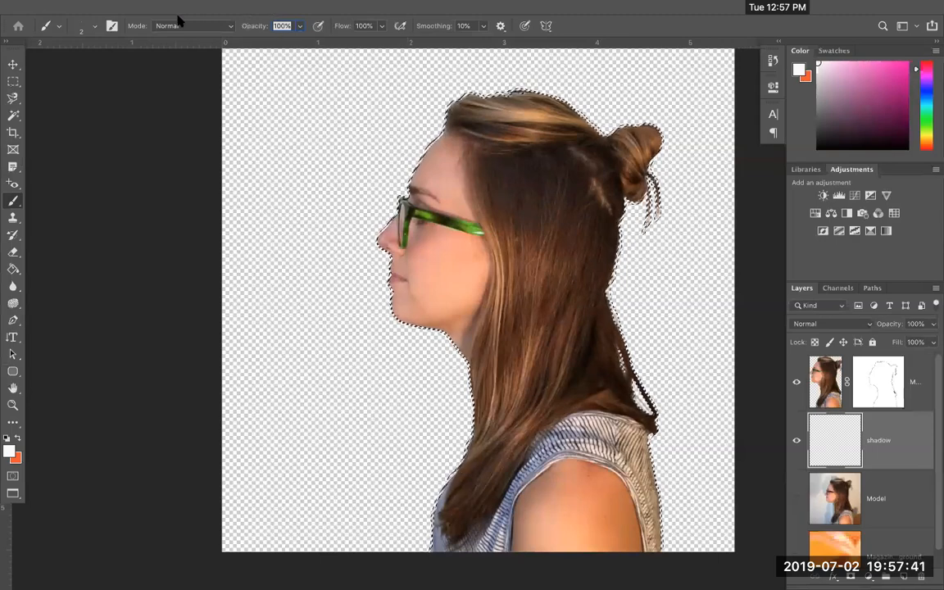
Fill the selection with black at 100% on the shadow layer, then deselect.
left_click(147, 7)
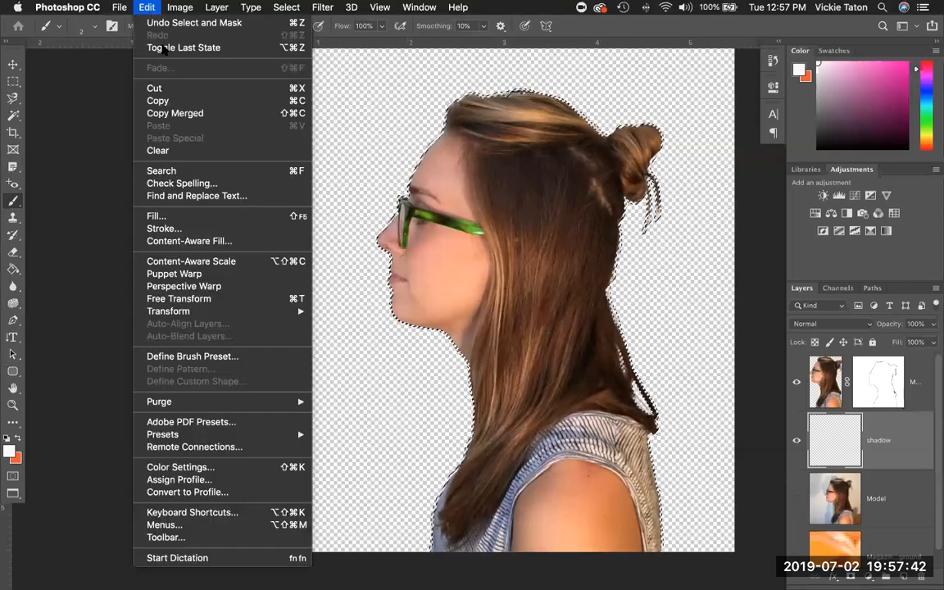
left_click(164, 216)
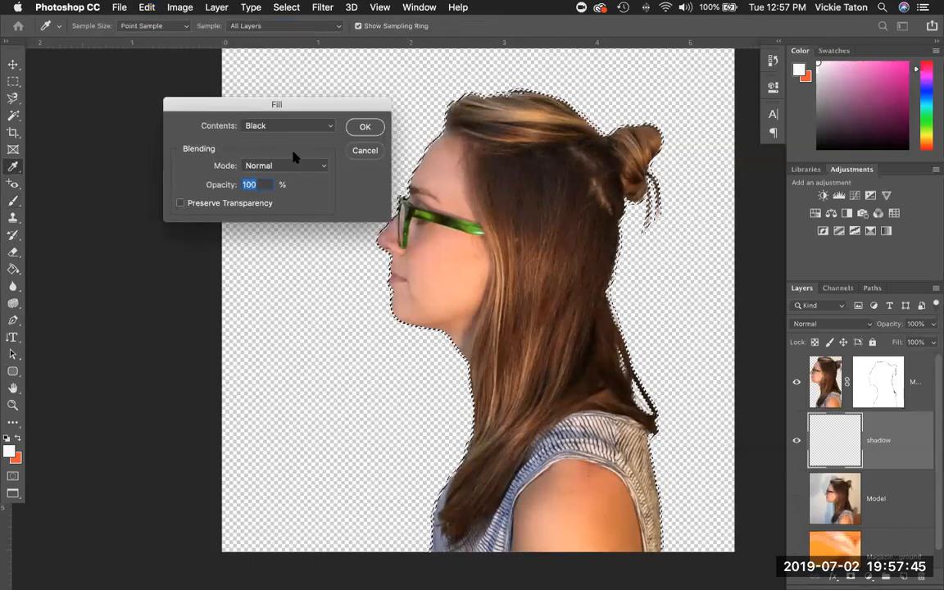
left_click(365, 128)
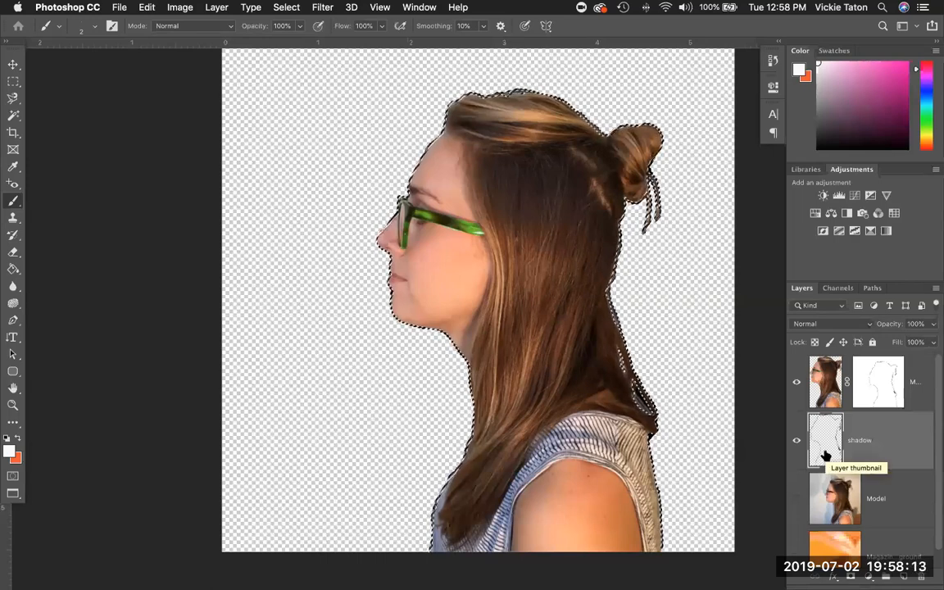
left_click(288, 8)
left_click(290, 35)
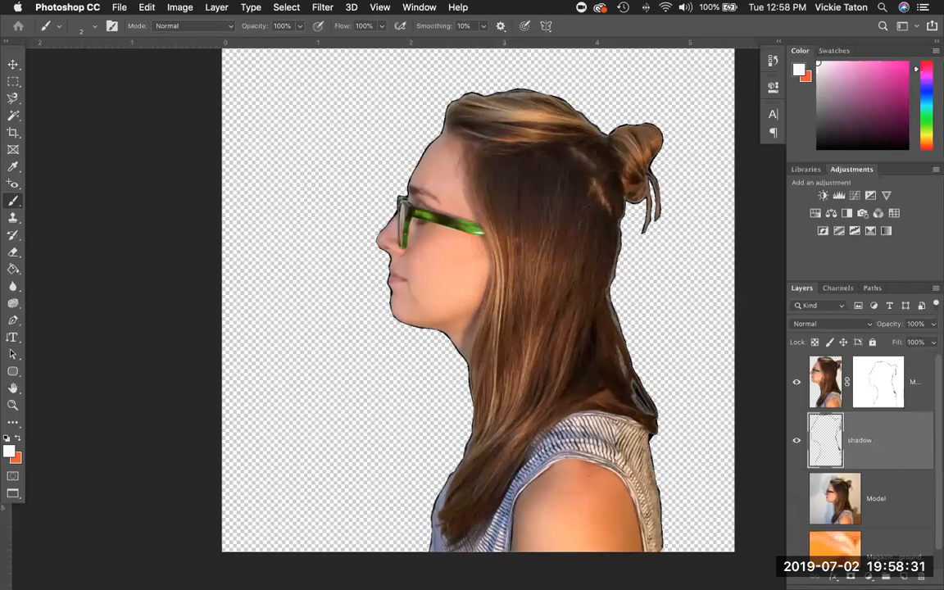
Move the black outline up-left behind the head, show the orange background, hide the shadow layer.
left_click(12, 64)
left_click_drag(499, 229, 428, 232)
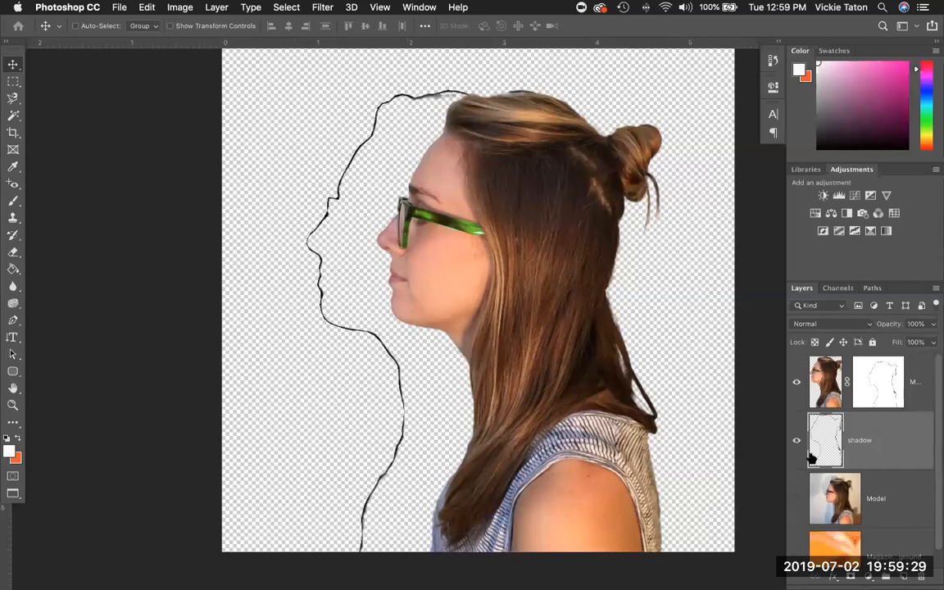
left_click(798, 557)
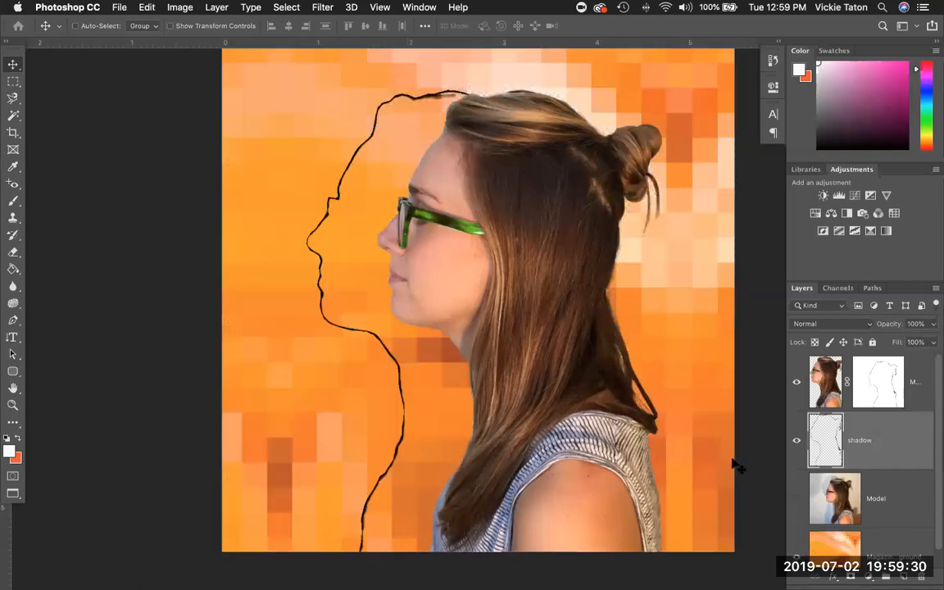
left_click(797, 441)
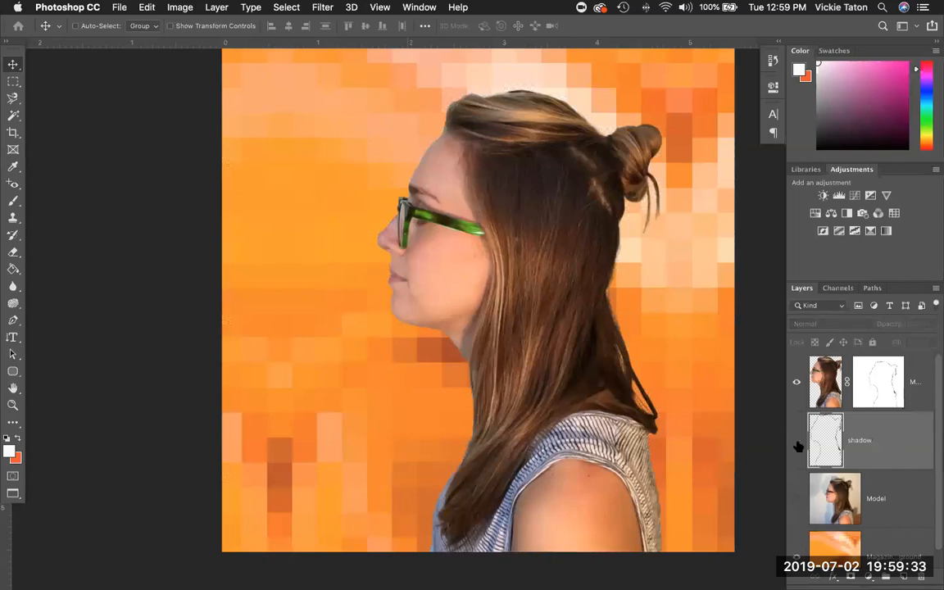